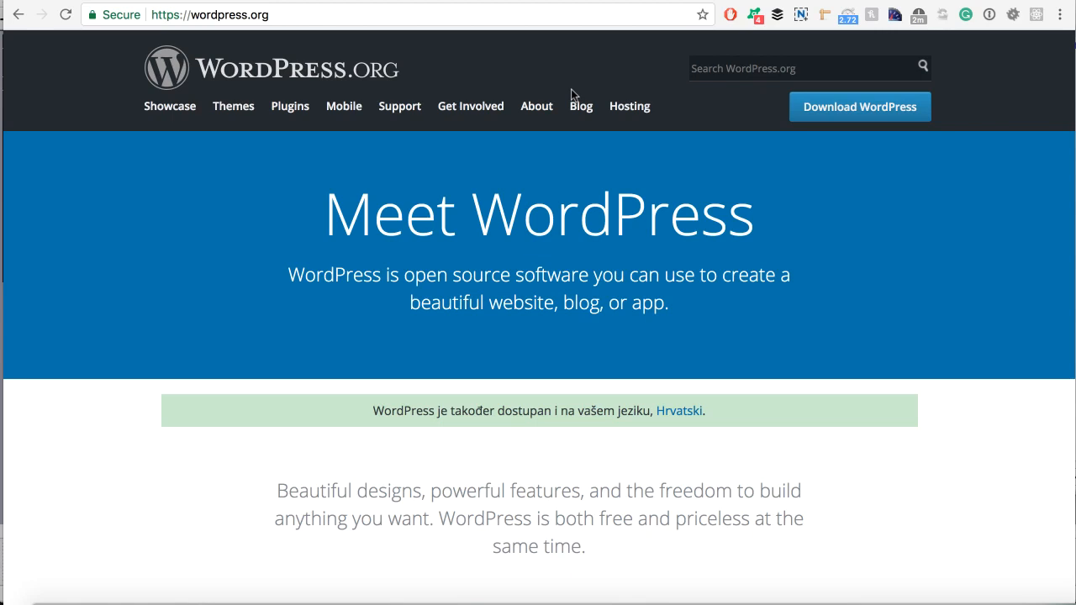
Go from the wordpress.org homepage to the Download WordPress page offering version 4.8.1.
left_click_drag(188, 14, 271, 18)
left_click(293, 173)
left_click(816, 102)
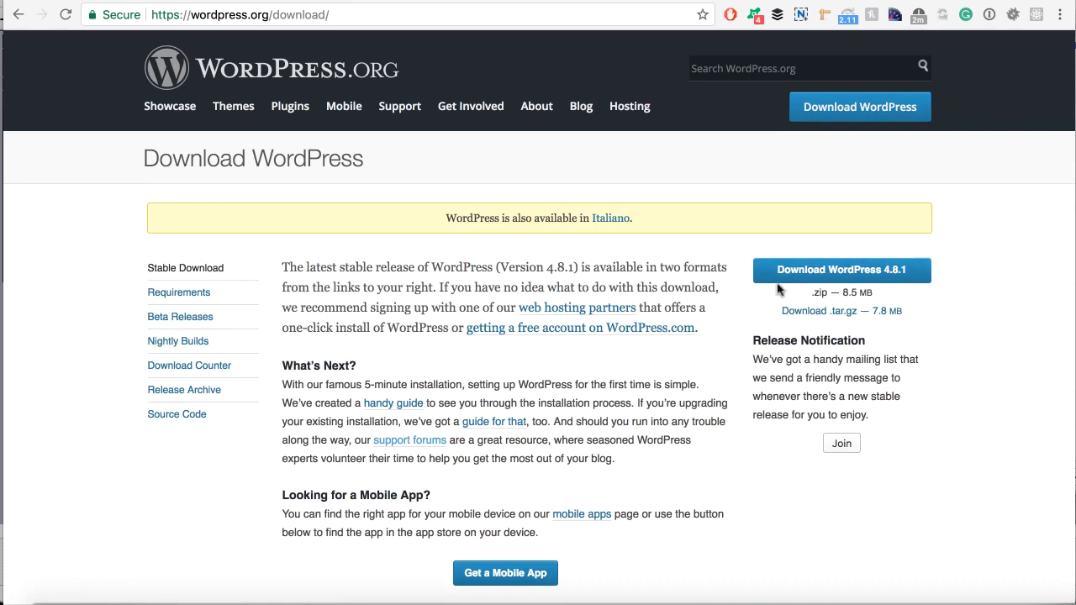
Download wordpress-4.8.1.zip and unzip it into Downloads as the wordpress 3 folder.
left_click(820, 275)
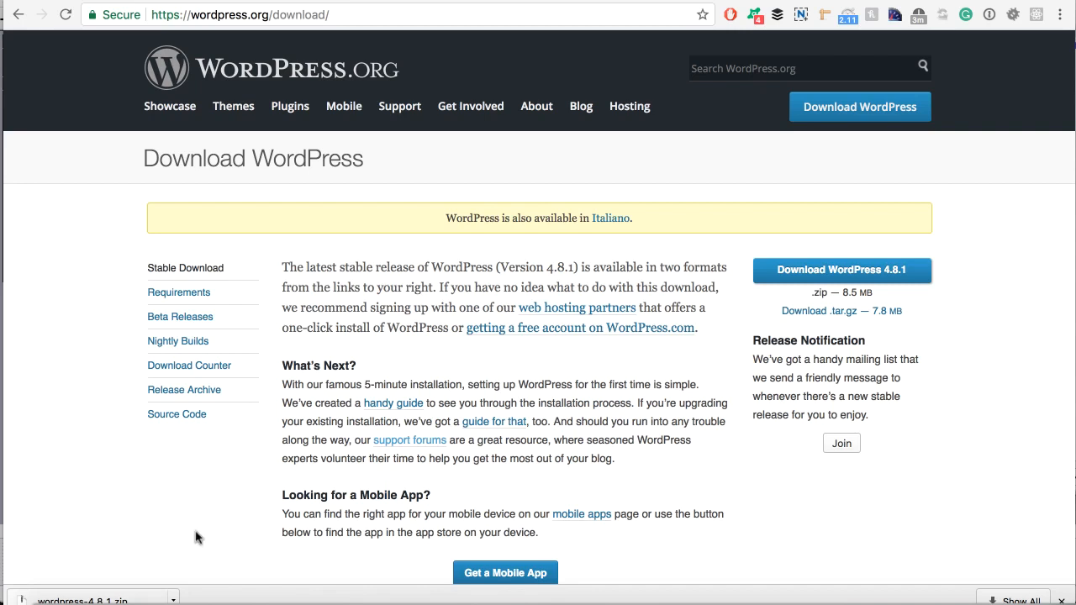
left_click(143, 600)
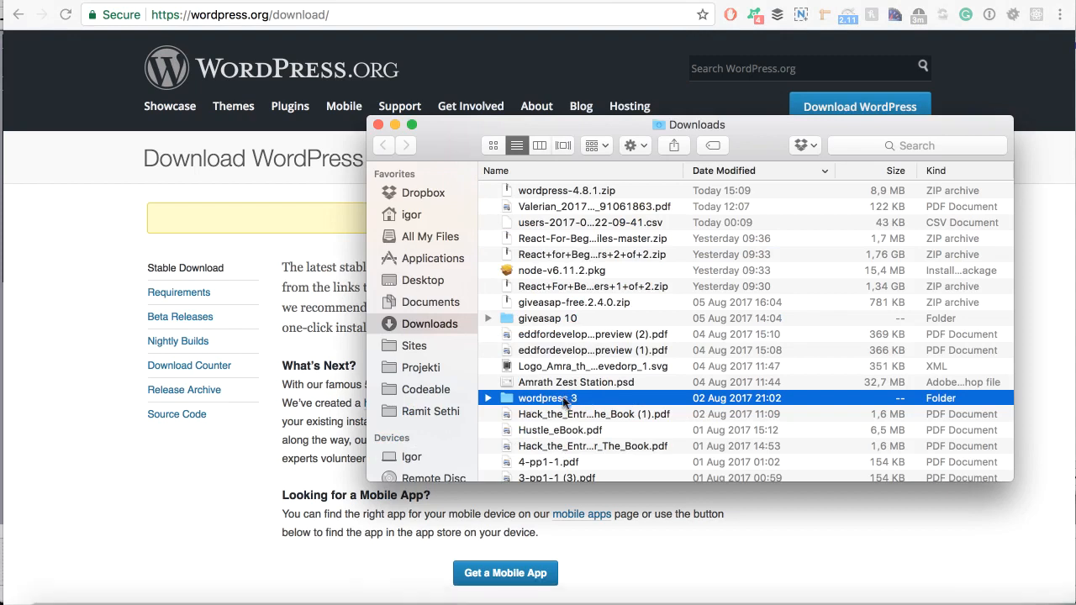
Check the wordpress 3 folder and the Sites folder in Finder, then return to the Chrome download page.
left_click(487, 399)
left_click(488, 399)
left_click(412, 347)
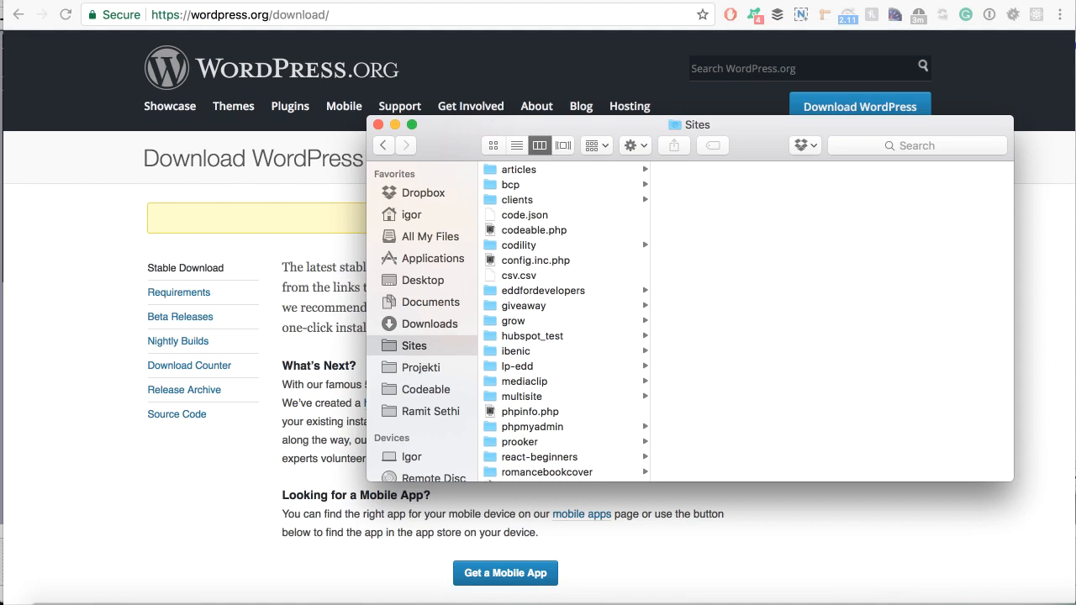
left_click(229, 182)
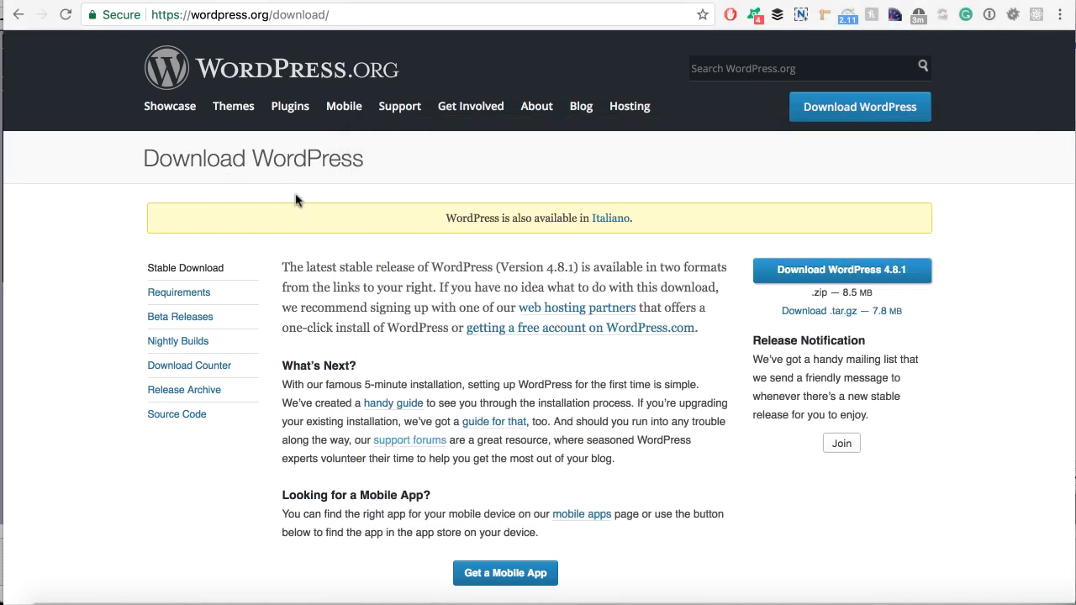
left_click(542, 14)
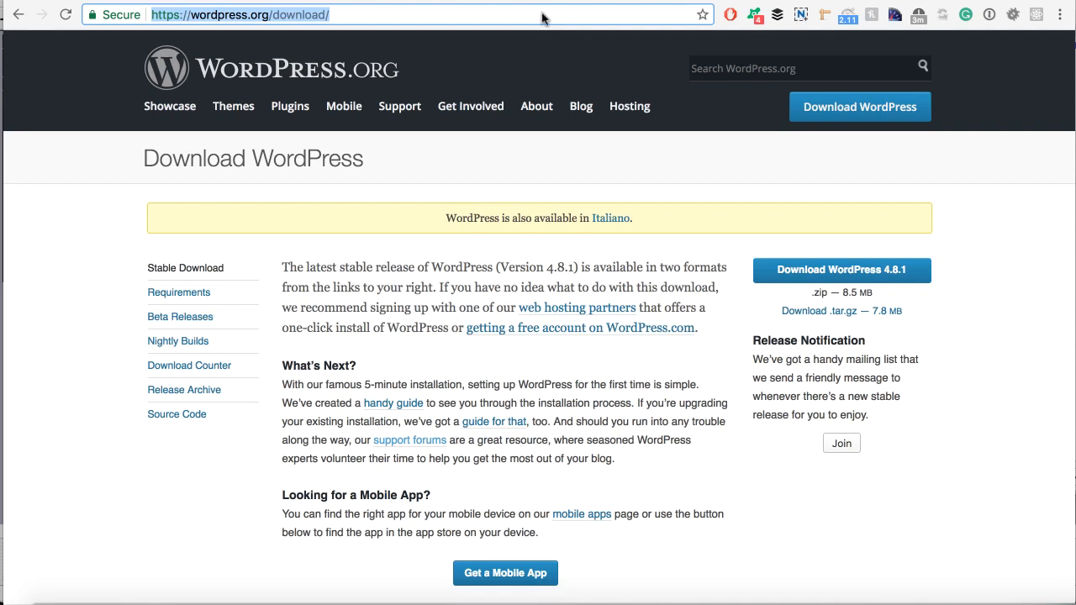
Search Google for 'htdocs xampp' and open the PHPKnowHow 'Working with XAMPP Tutorial' result.
type("/htdocs")
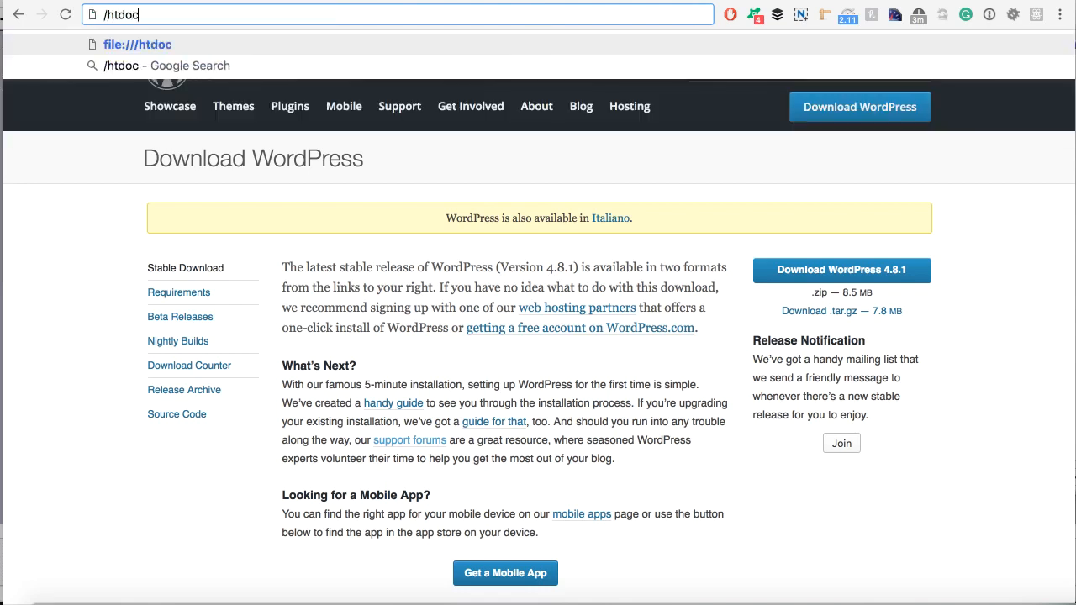
triple_click(158, 14)
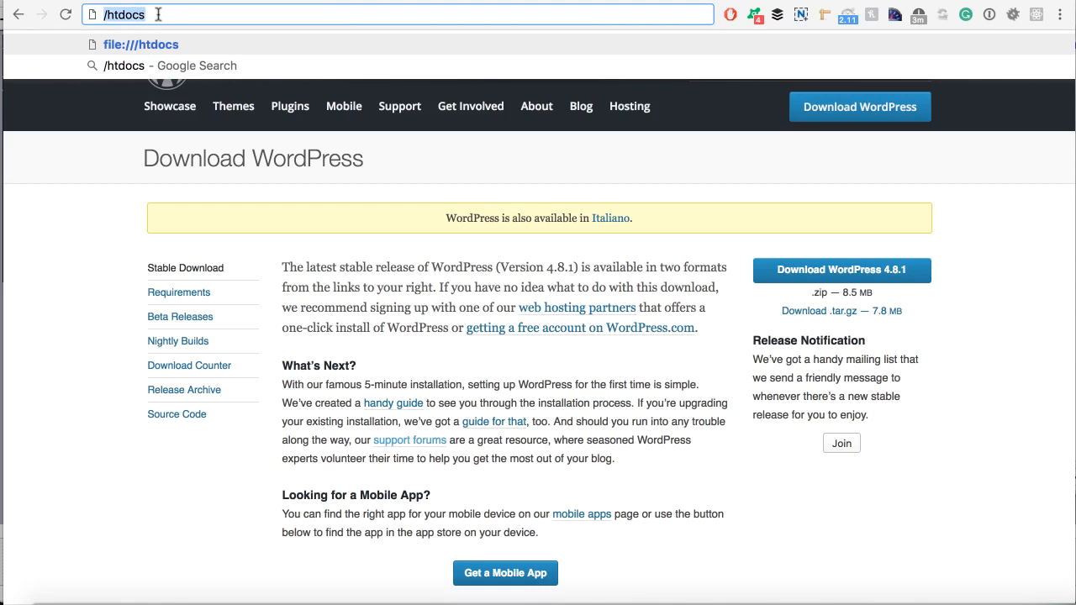
type("htdocs x")
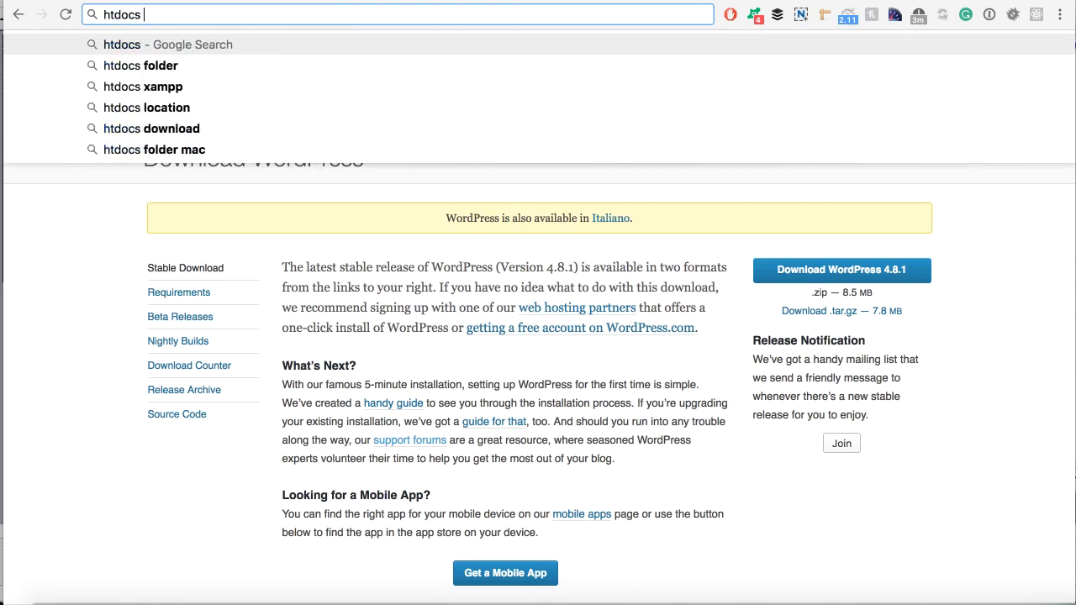
type("ampp")
key("Return")
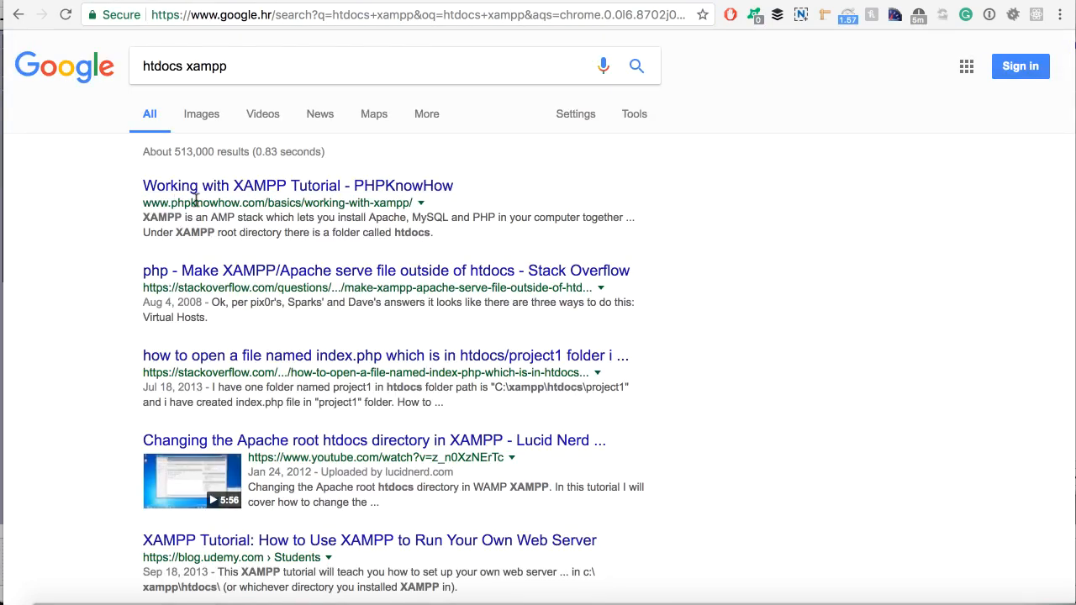
left_click(244, 191)
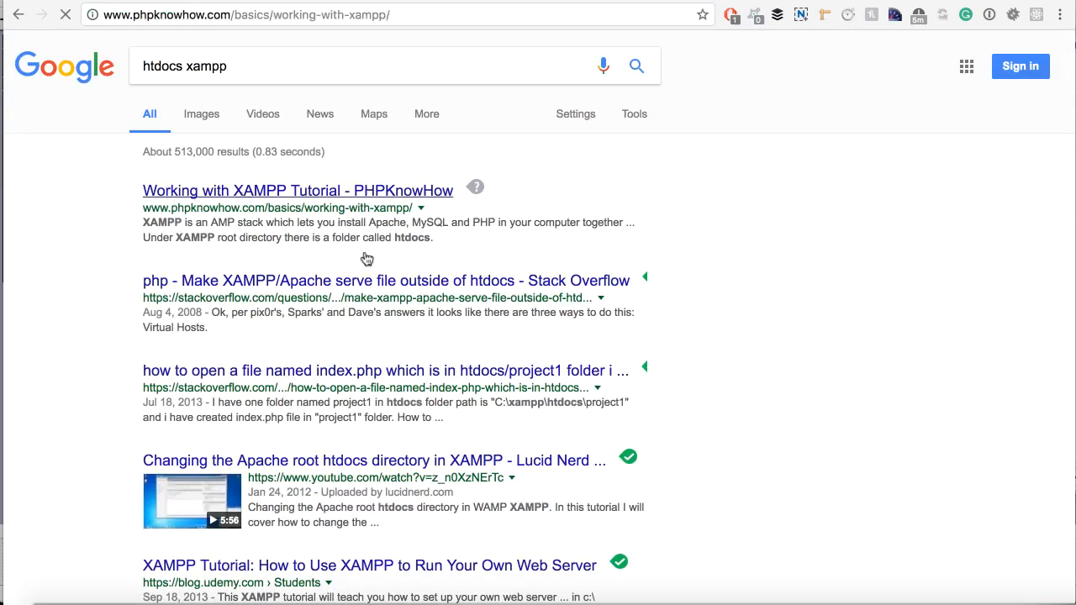
Read through the XAMPP tutorial and highlight 'htdocs' under Putting Stuff in Web Folder.
scroll(366, 310, "down", 10)
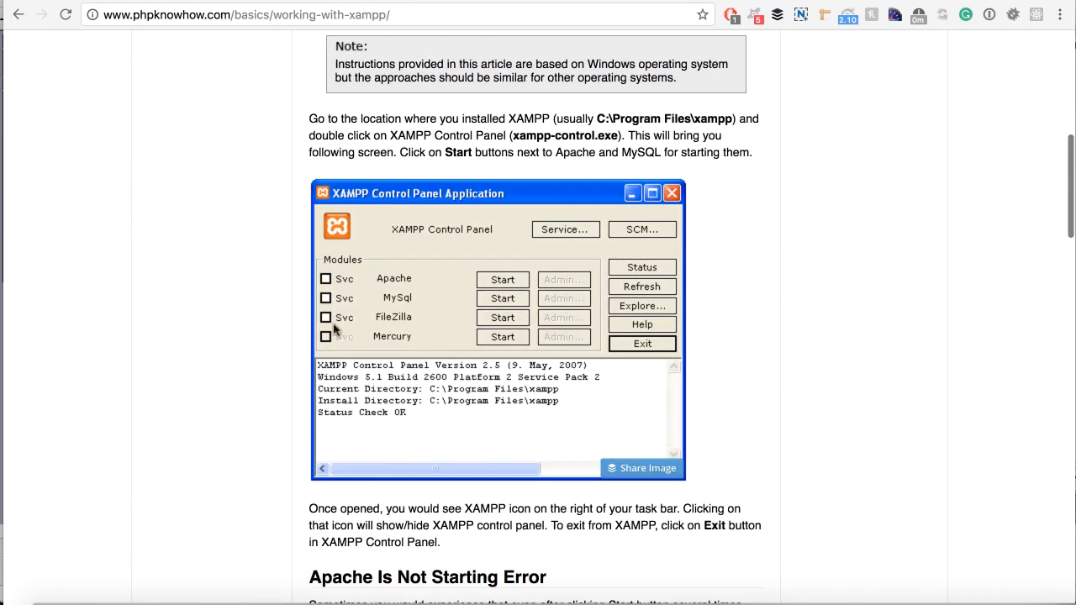
scroll(438, 332, "down", 3)
scroll(501, 210, "down", 1)
scroll(500, 210, "down", 12)
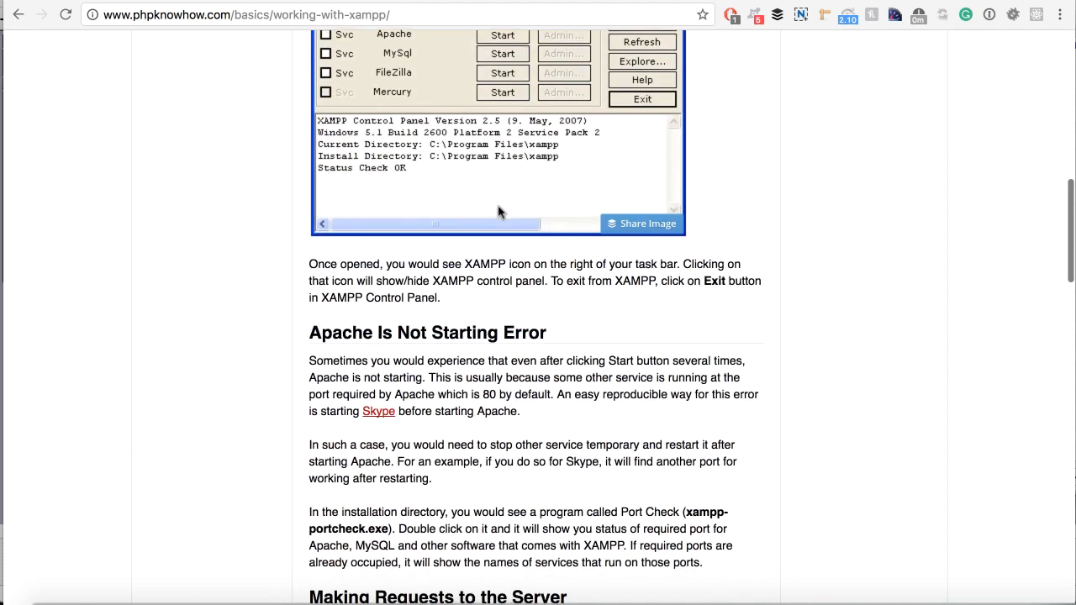
scroll(498, 206, "down", 5)
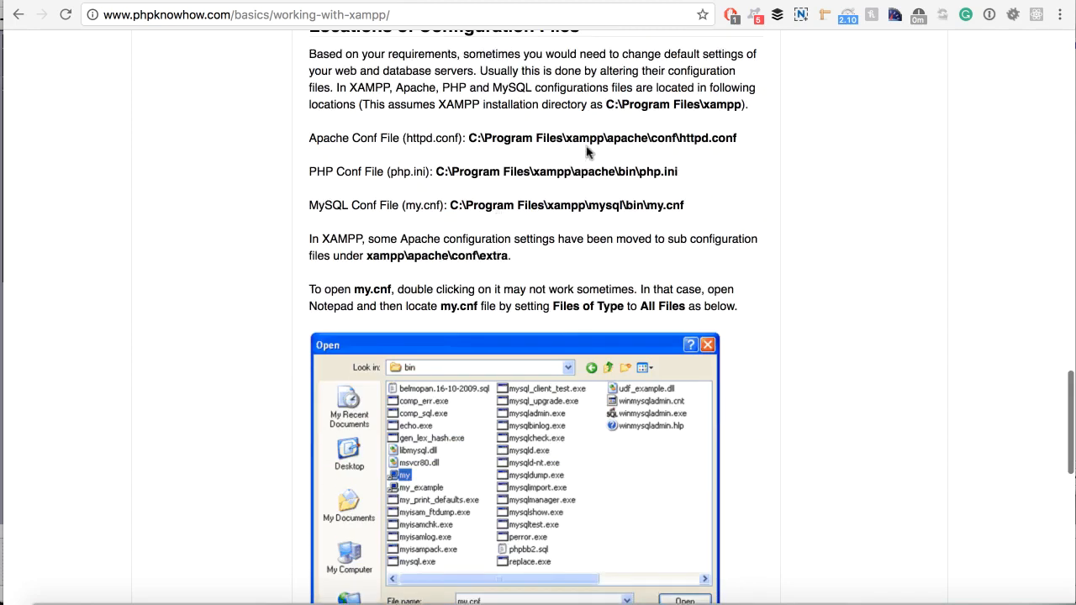
scroll(570, 172, "down", 9)
scroll(568, 172, "down", 4)
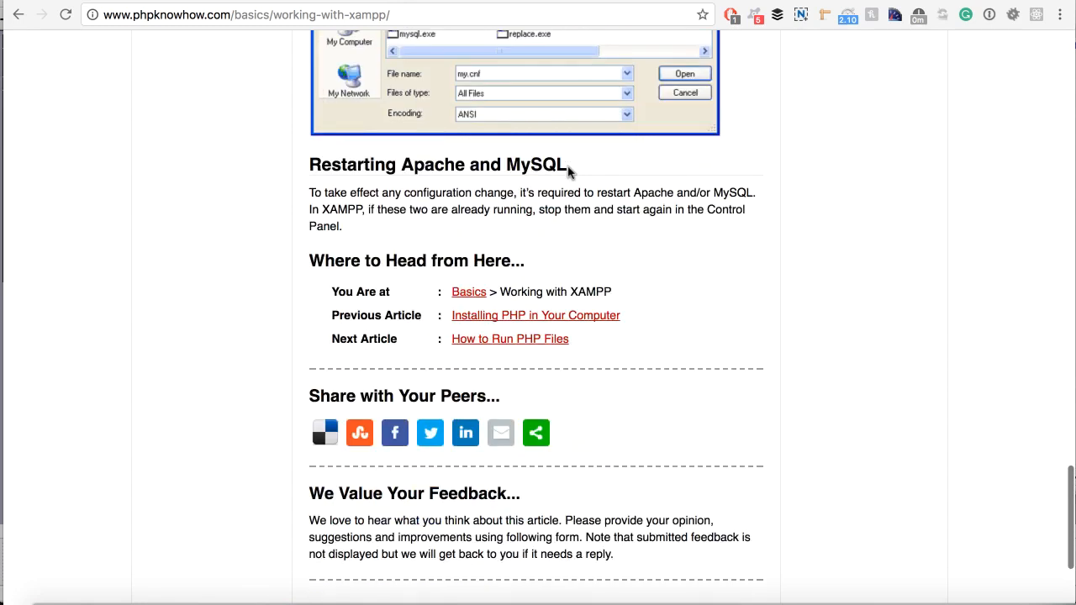
scroll(568, 172, "up", 20)
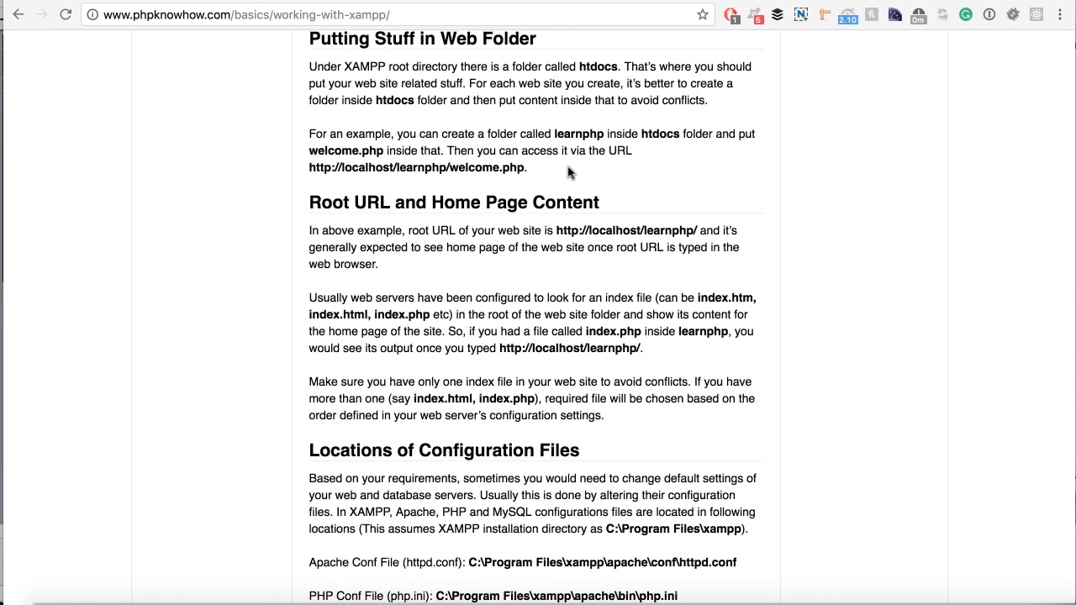
scroll(514, 196, "up", 2)
scroll(514, 196, "up", 8)
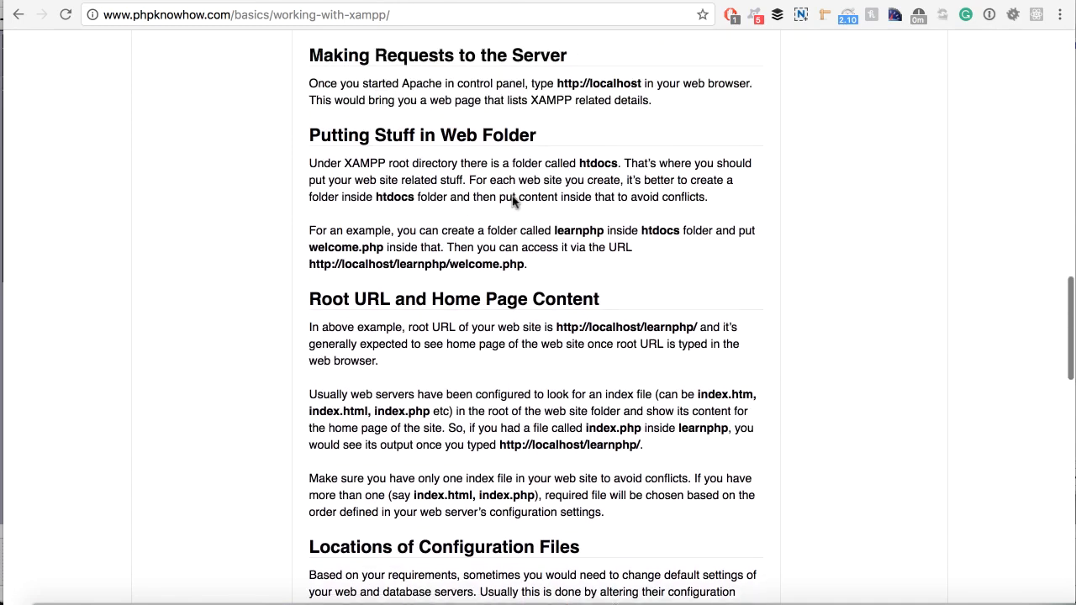
double_click(593, 351)
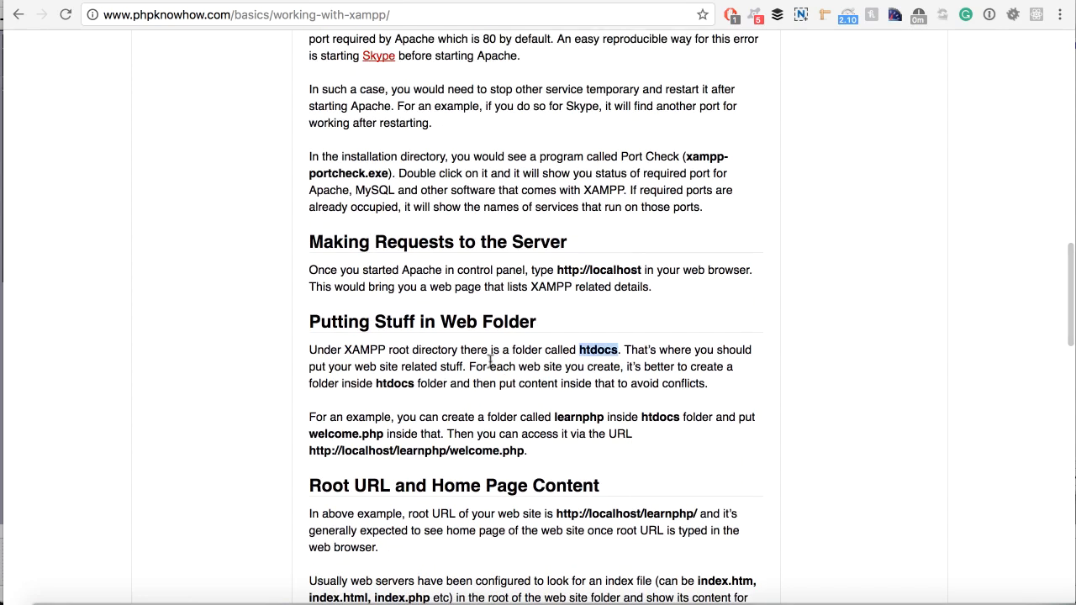
scroll(573, 348, "up", 3)
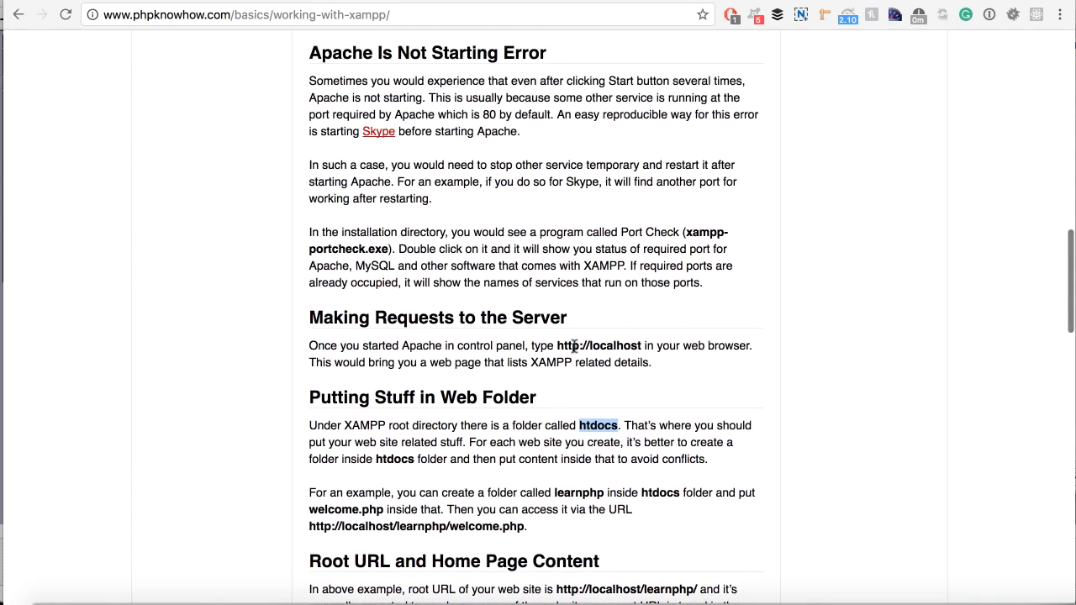
left_click(299, 17)
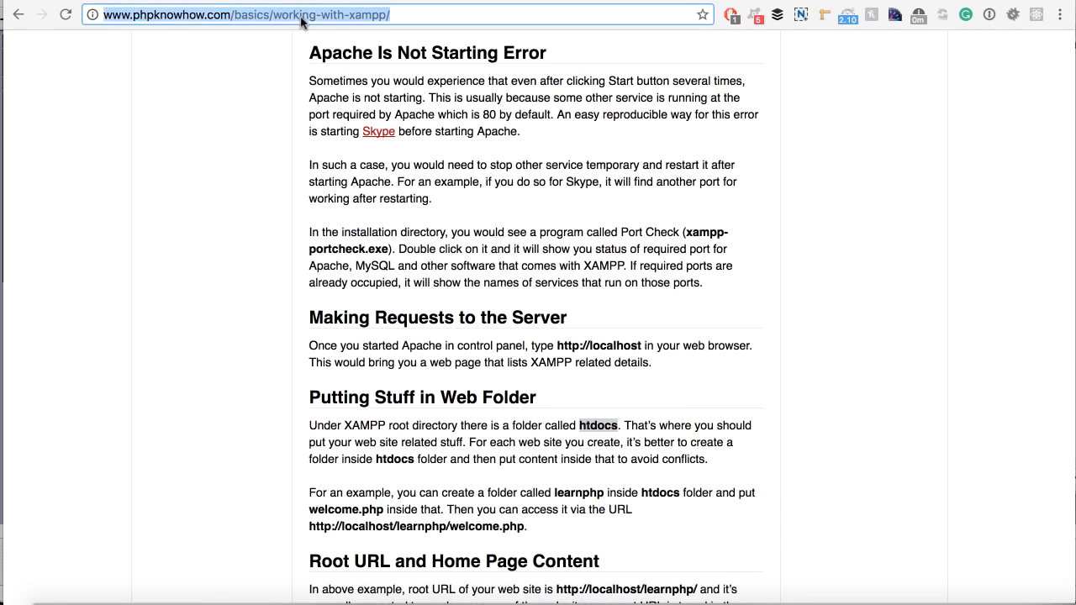
Type an example path in the address bar, correcting Mamp to xampp to read xampp/htdocs/index.
type("m")
key("BackSpace")
key("BackSpace")
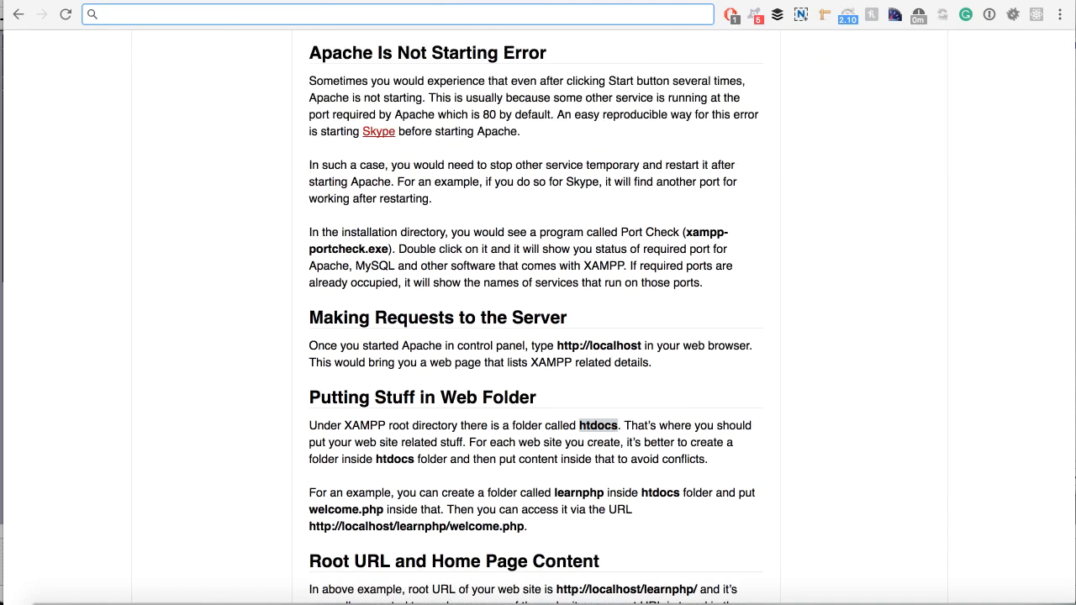
type("Mamp")
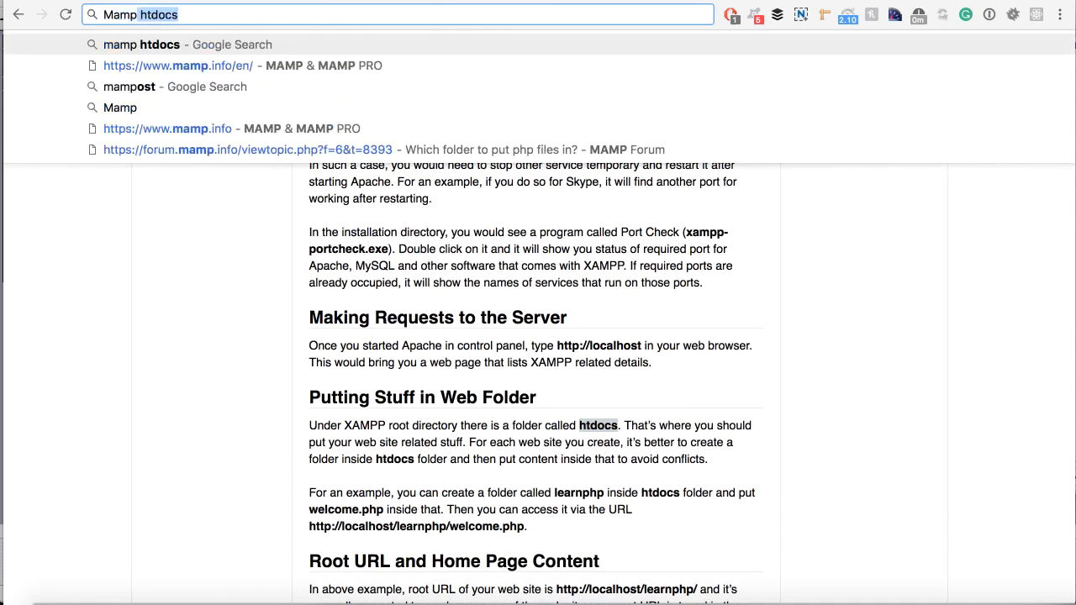
type("/htdocs")
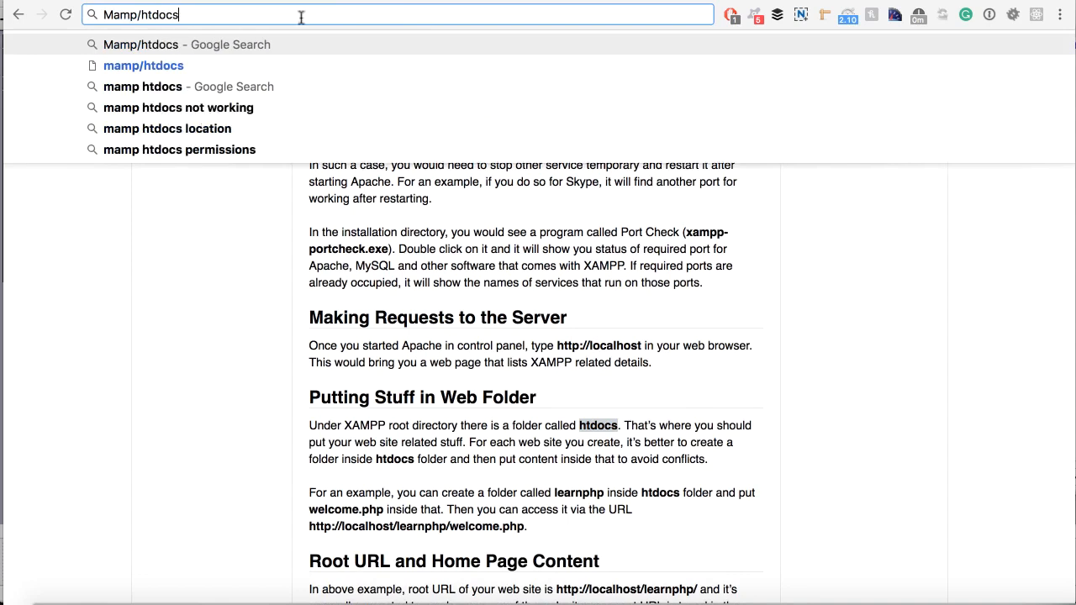
double_click(110, 15)
type("xamp")
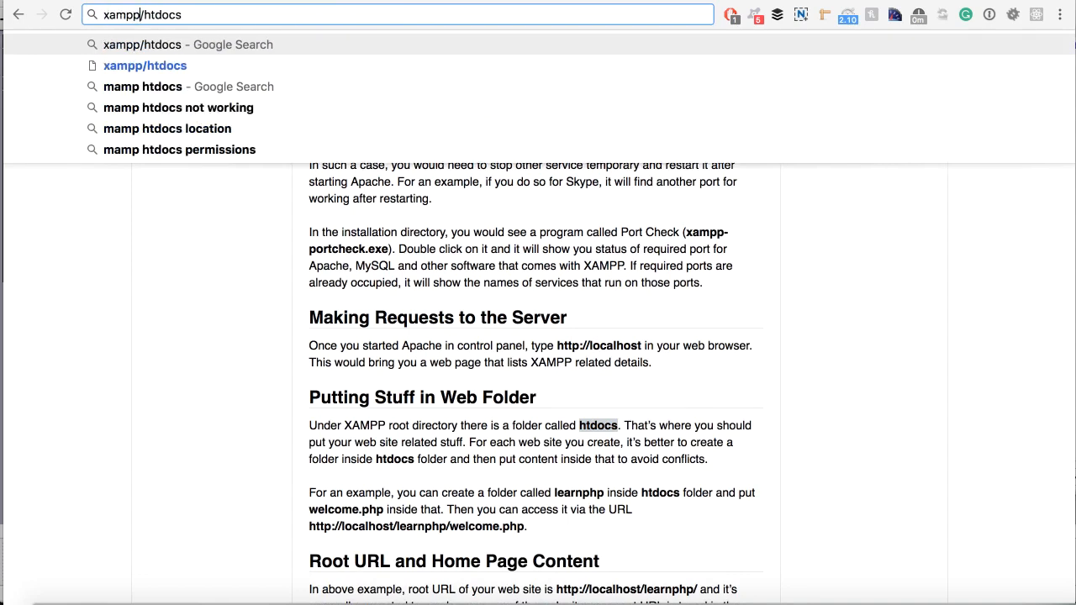
type("p")
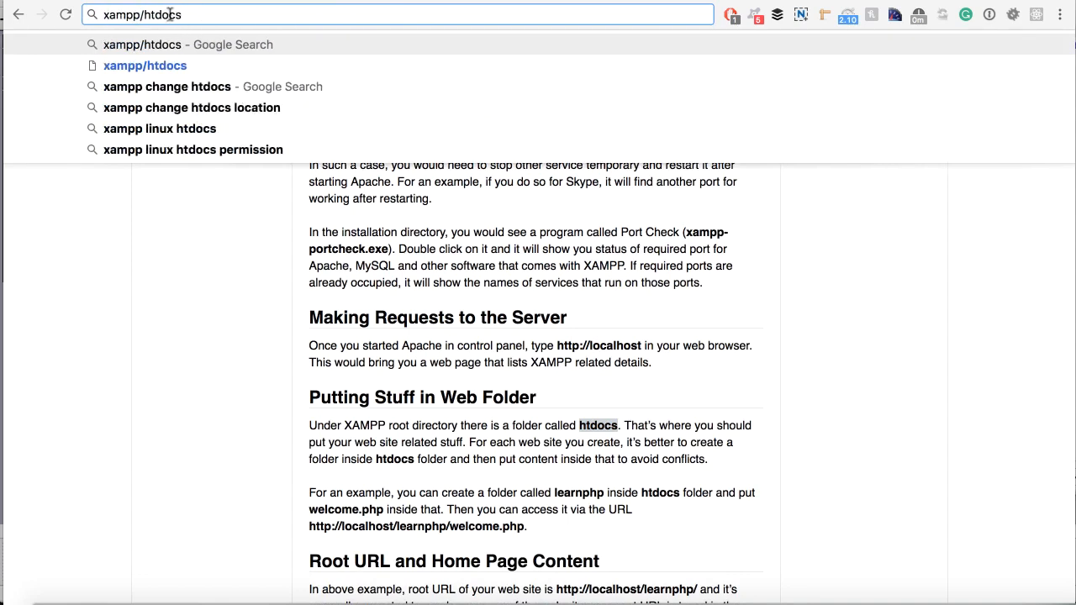
type("/")
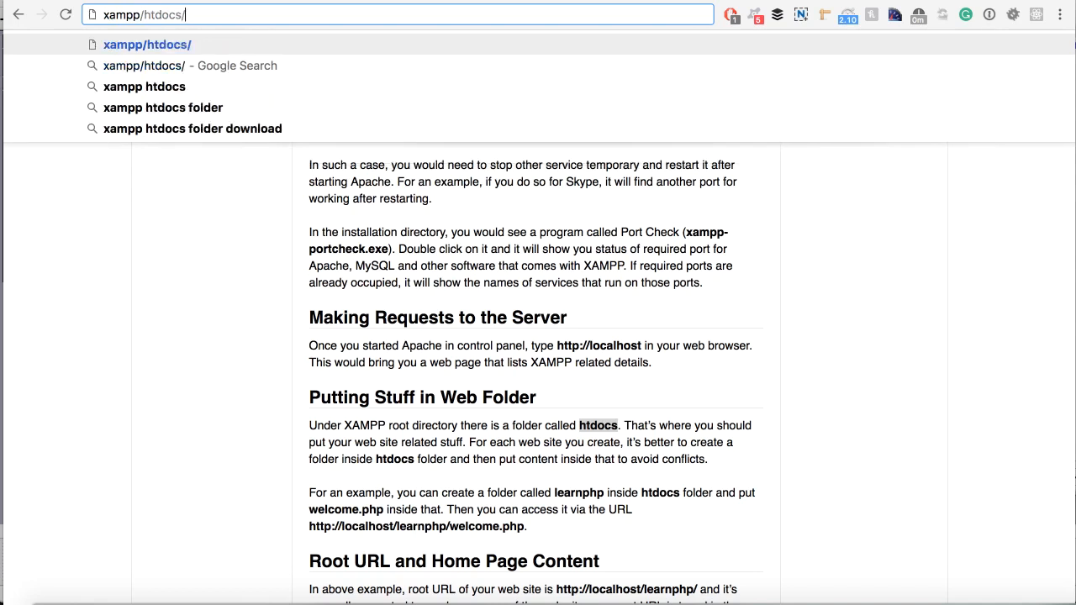
left_click_drag(185, 15, 161, 15)
left_click(192, 14)
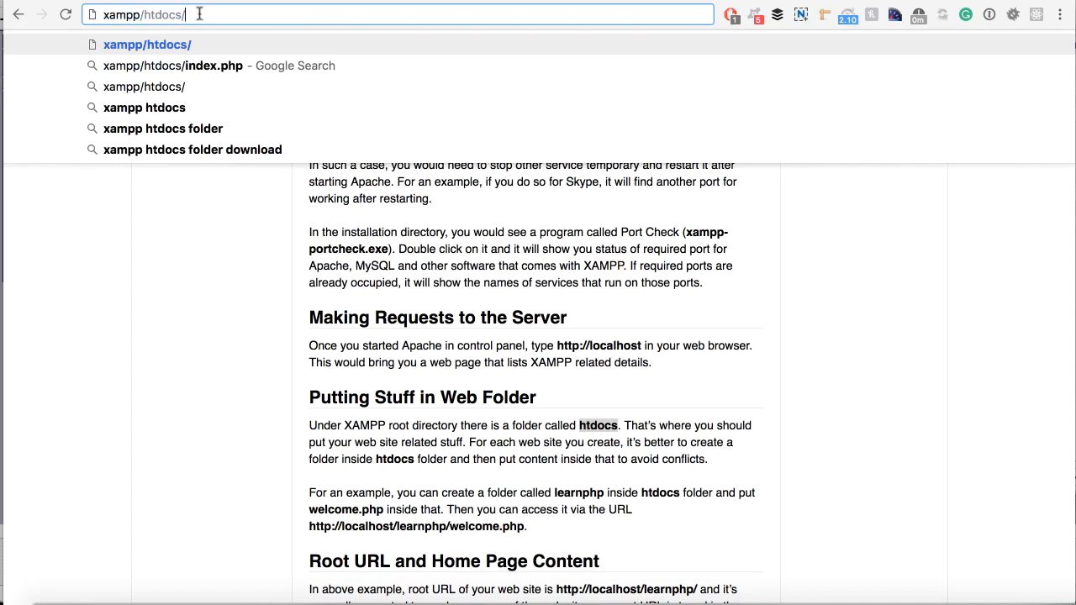
type("index")
Rework the path end to my-site/index, leaving 'xampp/htdocs/my-site/index.phš' unsubmitted.
left_click_drag(275, 18, 127, 21)
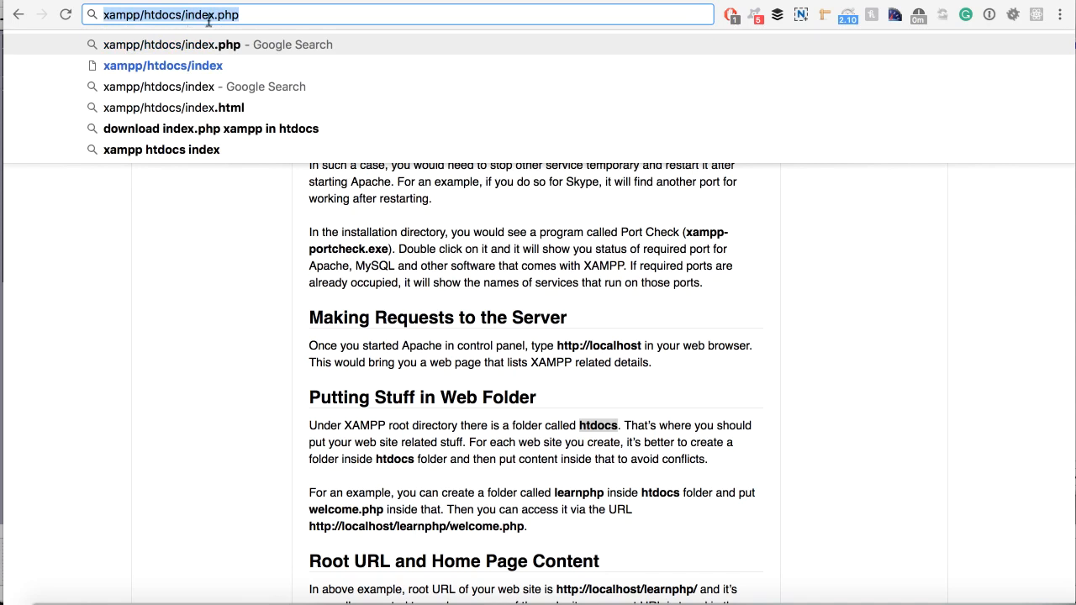
left_click_drag(249, 17, 188, 16)
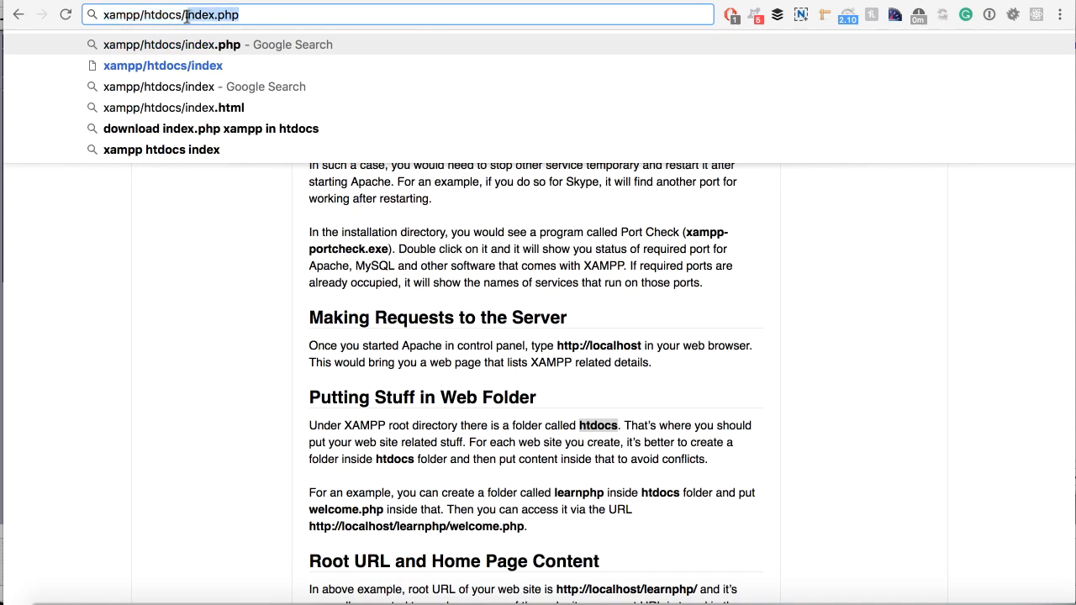
key("BackSpace")
type("my-sit")
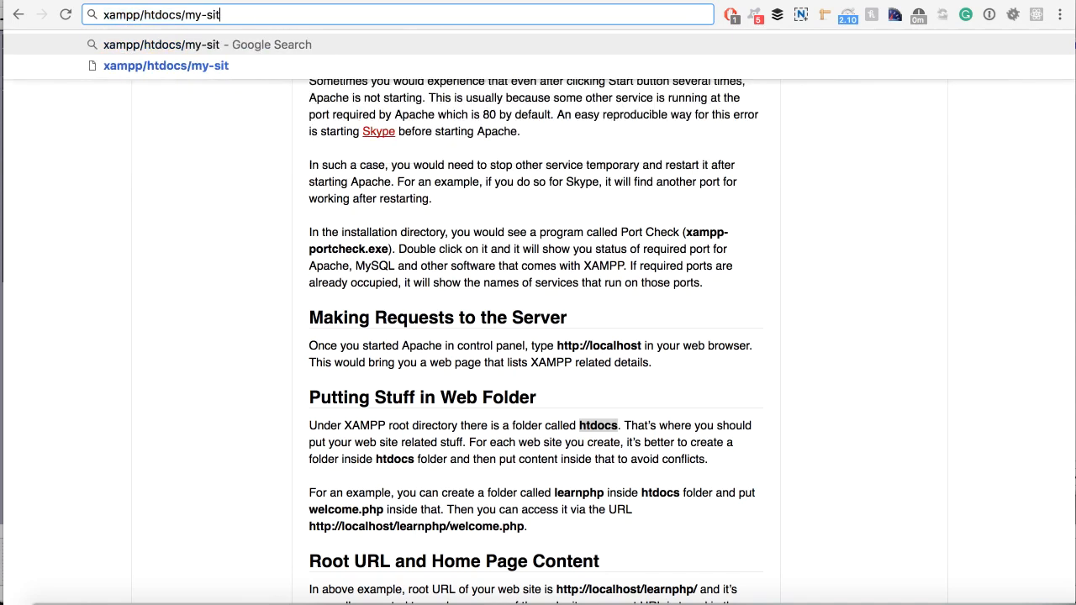
type("e/")
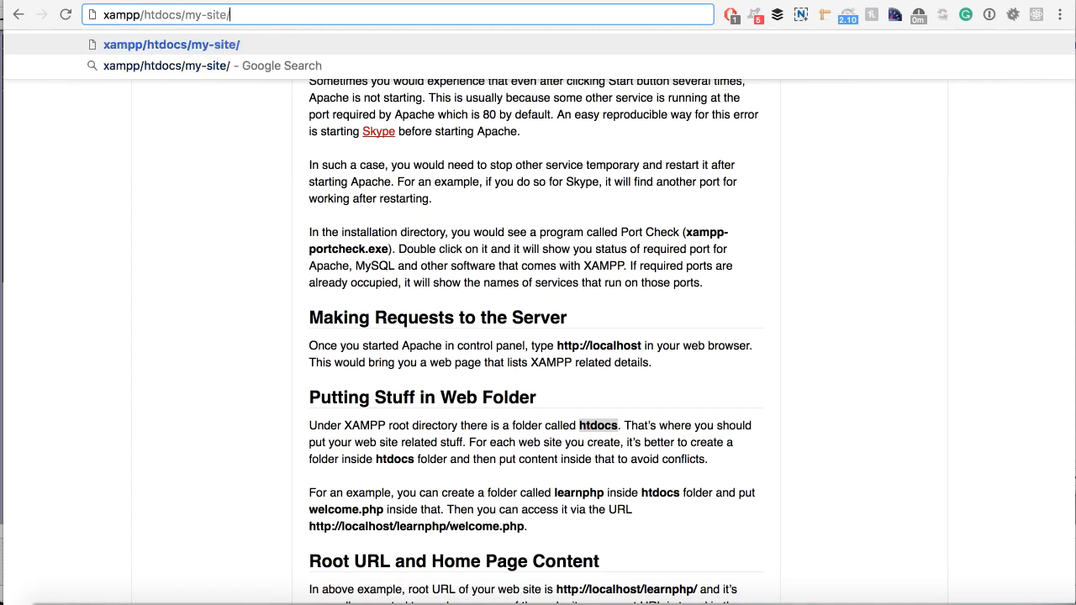
type("index.pgp")
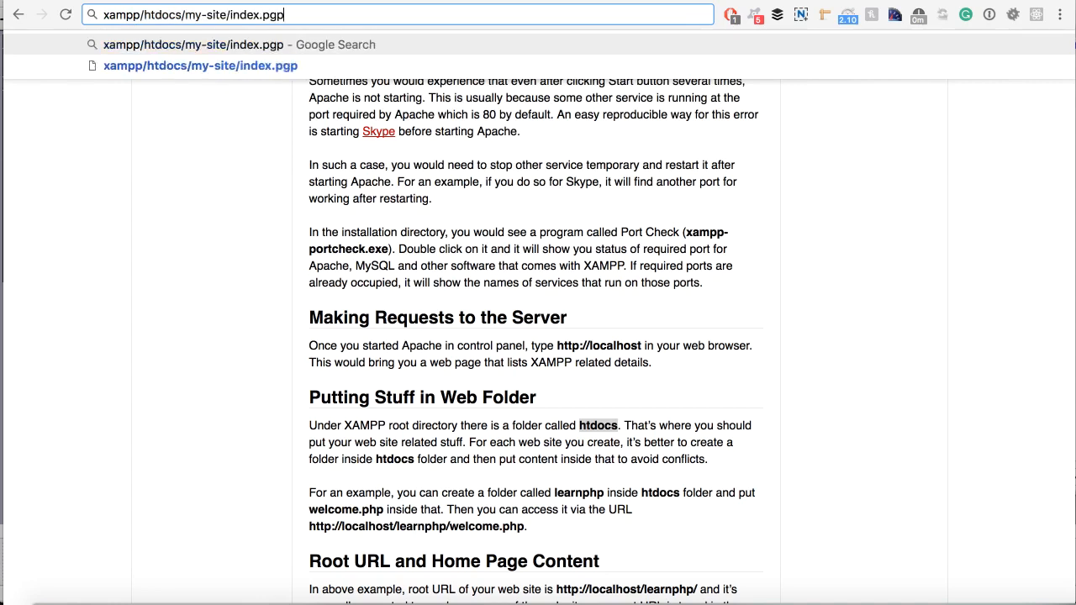
key("BackSpace")
key("BackSpace")
type("hš")
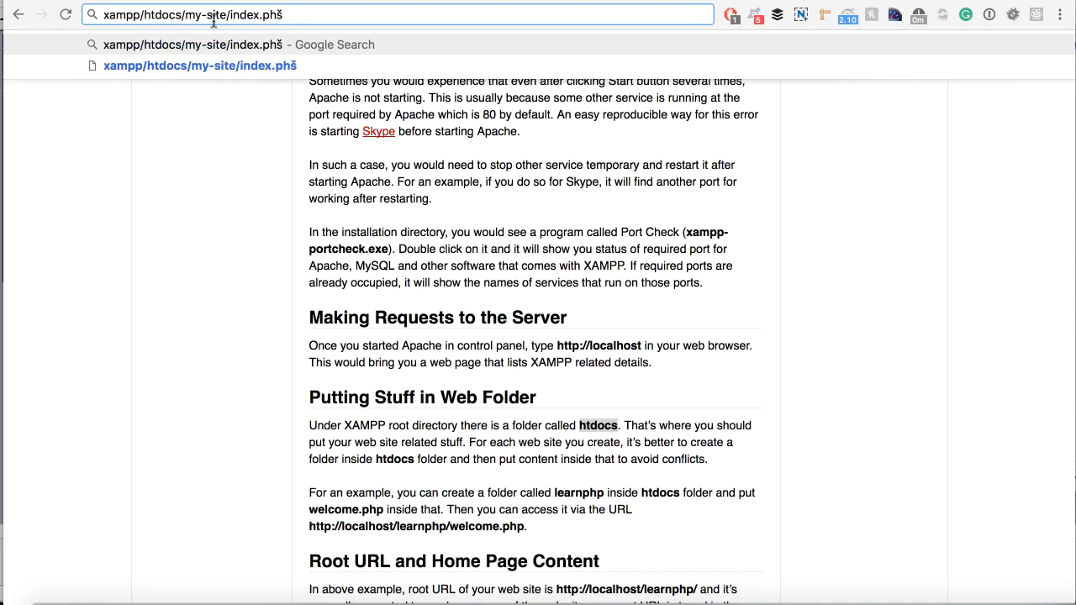
left_click_drag(183, 15, 230, 14)
left_click(261, 15)
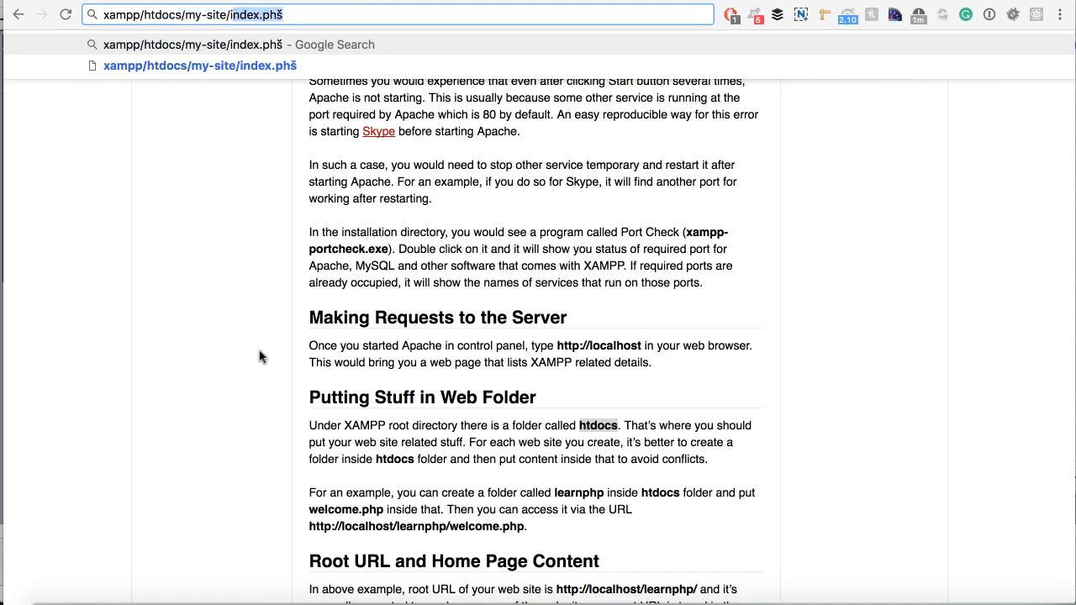
Rename the wordpress 3 folder in Sites to like-eating.
left_click(47, 597)
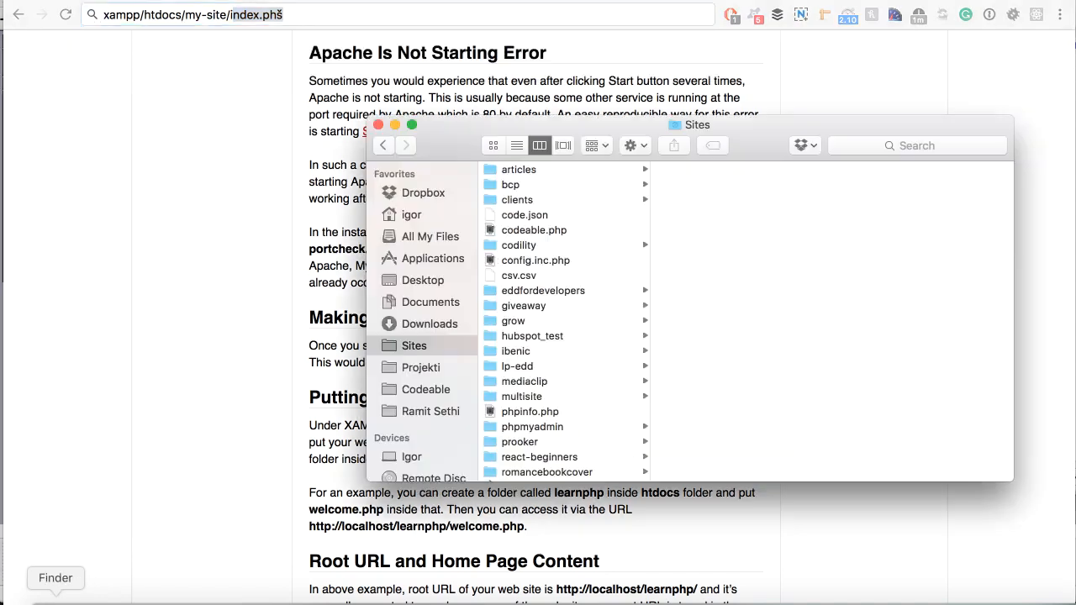
scroll(538, 370, "down", 5)
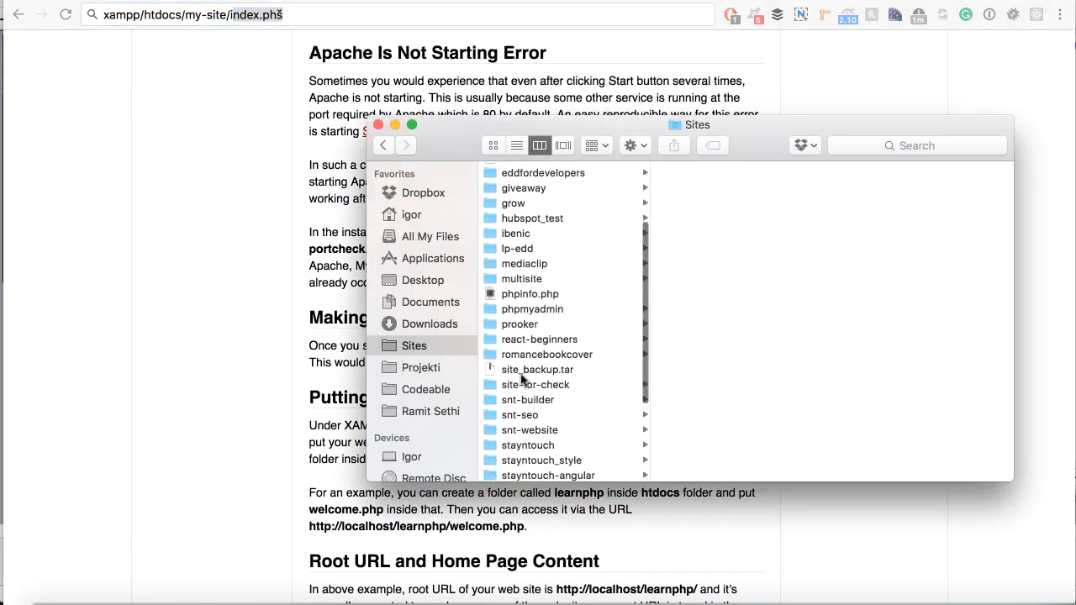
scroll(586, 365, "down", 5)
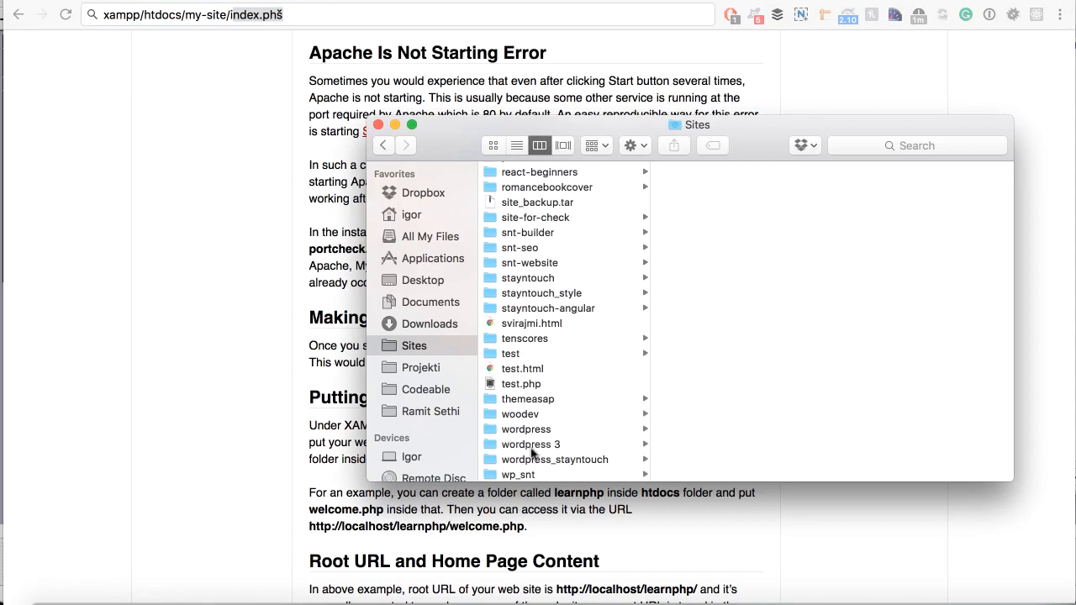
left_click(530, 448)
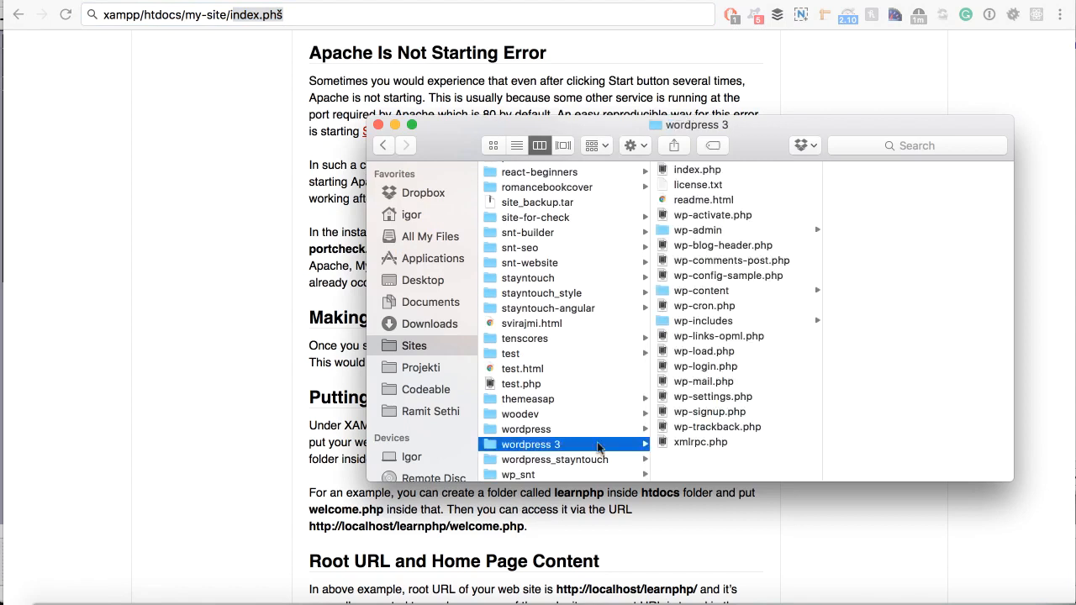
right_click(536, 451)
left_click(668, 233)
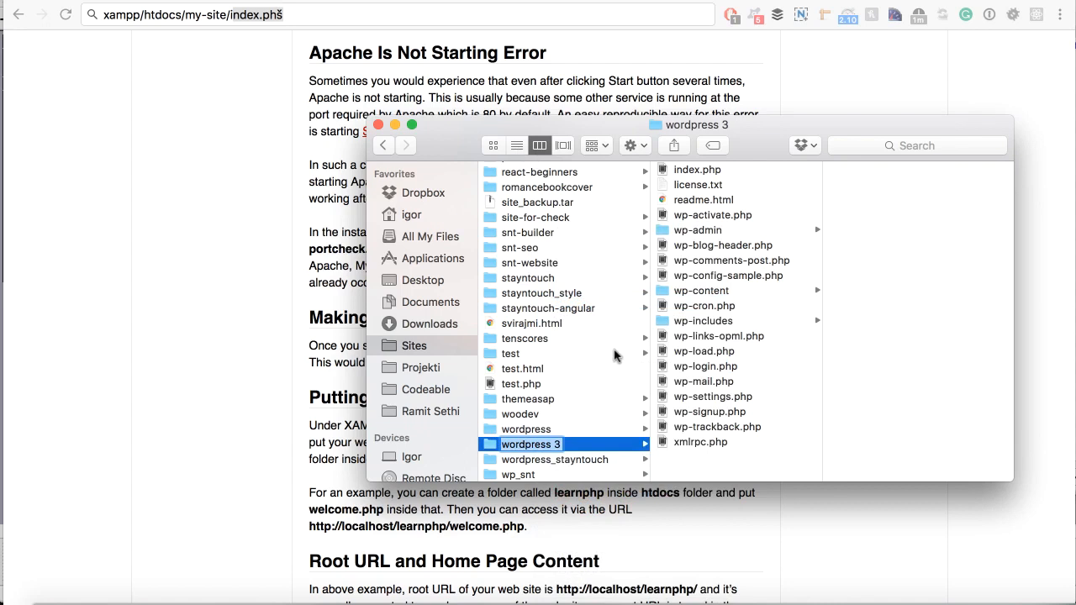
type("restaurant")
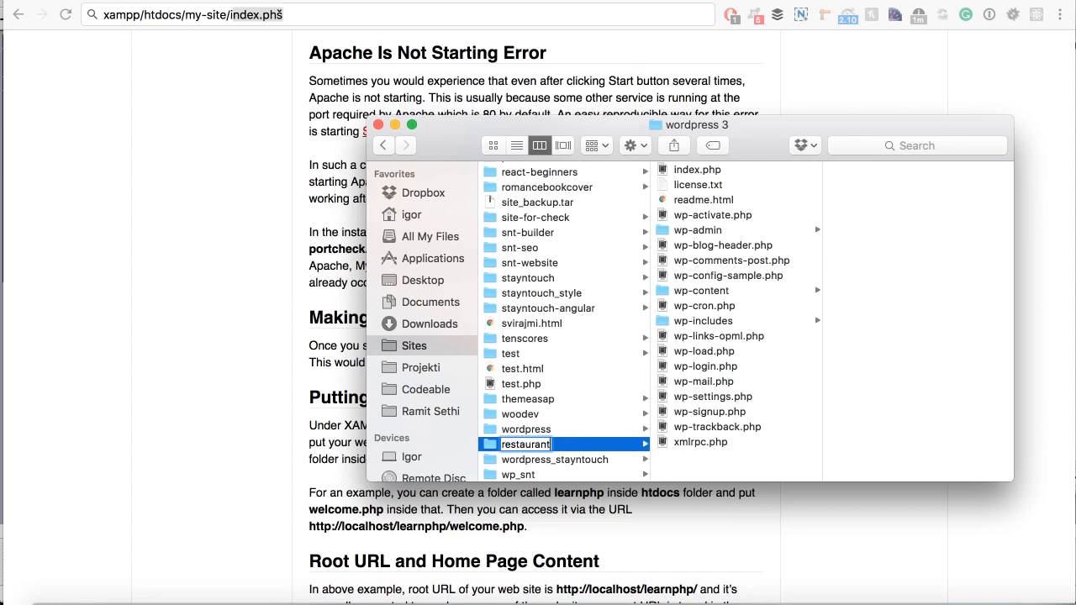
key("BackSpace")
key("BackSpace")
key("BackSpace")
key("BackSpace")
key("BackSpace")
key("BackSpace")
key("BackSpace")
key("BackSpace")
type("like-eating")
key("Return")
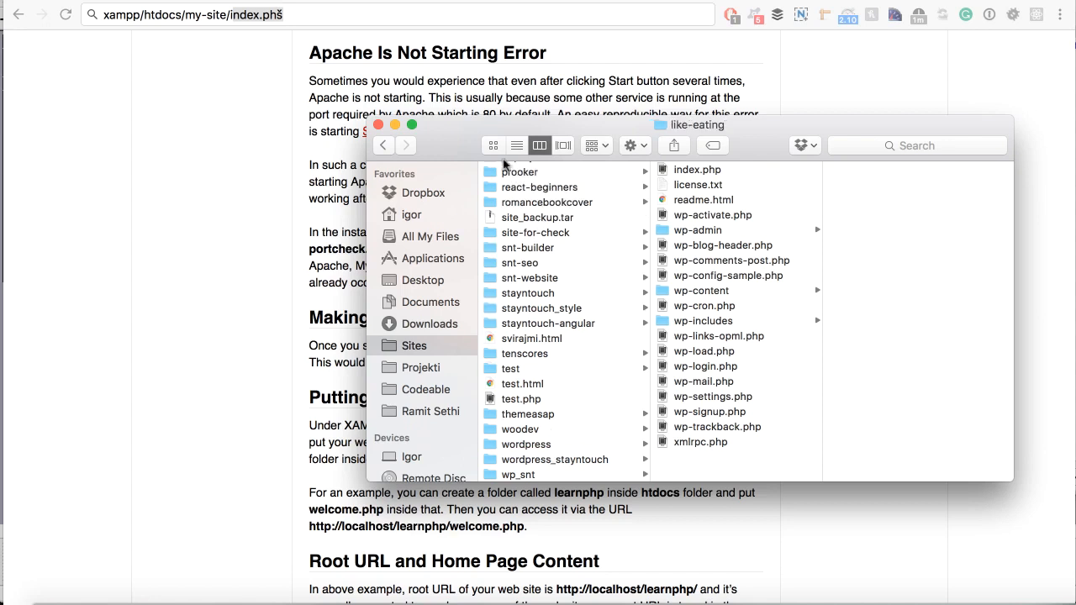
Open wp-config-sample.php from the like-eating folder in the text editor.
scroll(538, 233, "up", 3)
scroll(542, 240, "up", 2)
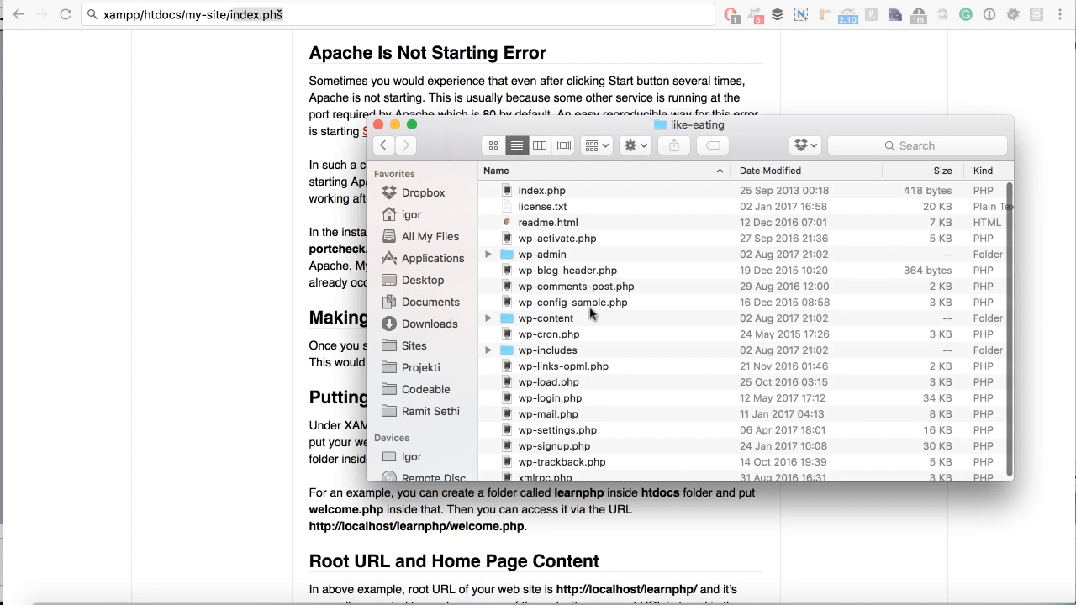
scroll(563, 345, "down", 3)
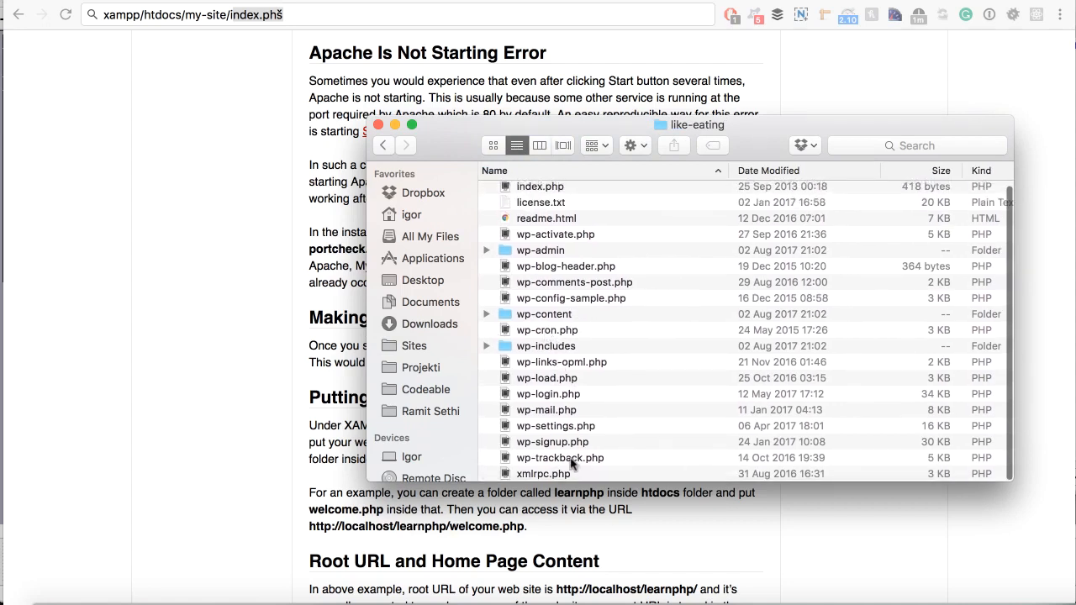
scroll(565, 435, "up", 1)
scroll(559, 433, "down", 2)
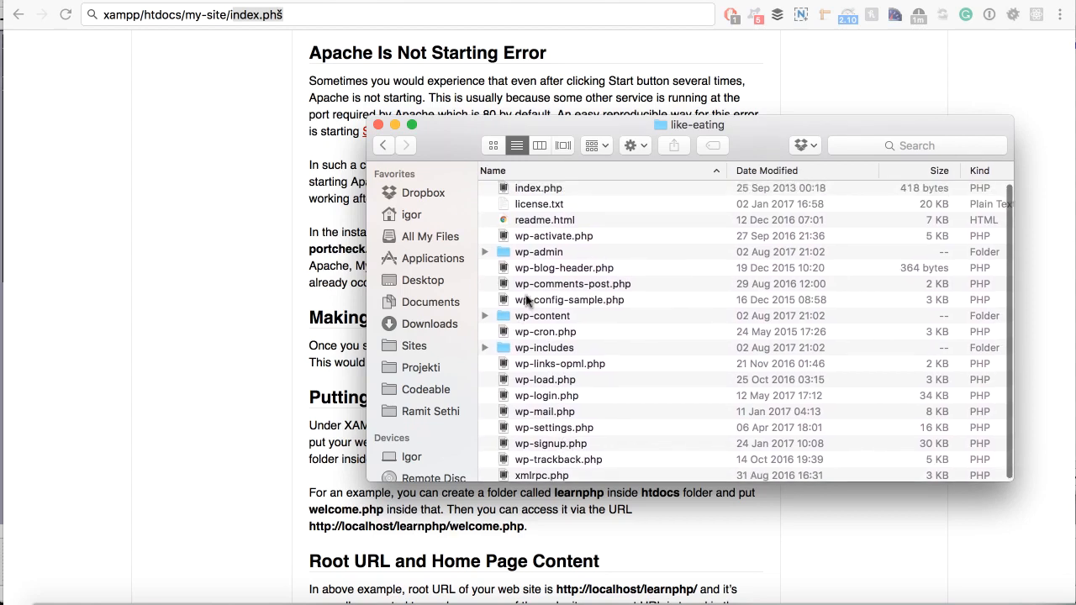
left_click(526, 300)
scroll(569, 307, "down", 1)
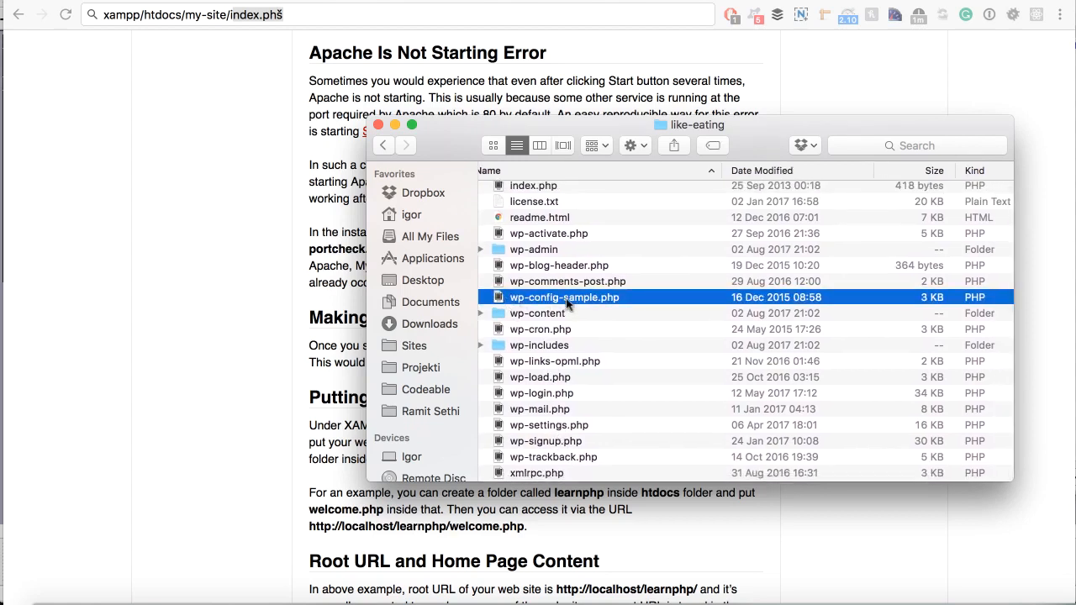
double_click(568, 299)
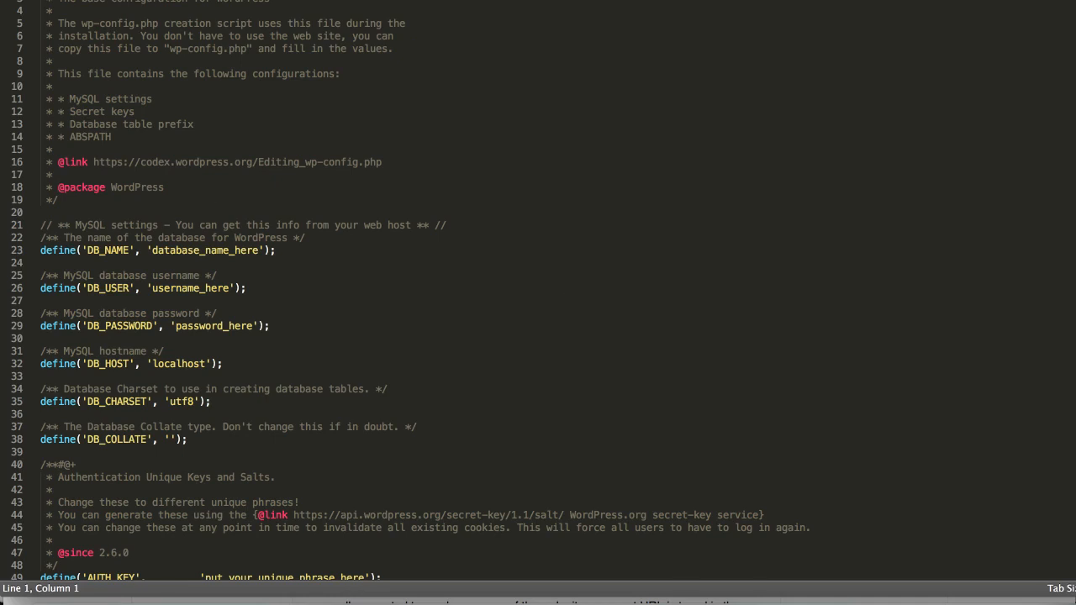
Resize the Sublime Text window to fit the screen and locate the MySQL settings block.
left_click(238, 0)
key("Escape")
left_click_drag(561, 0, 561, 4)
left_click_drag(1075, 164, 1075, 164)
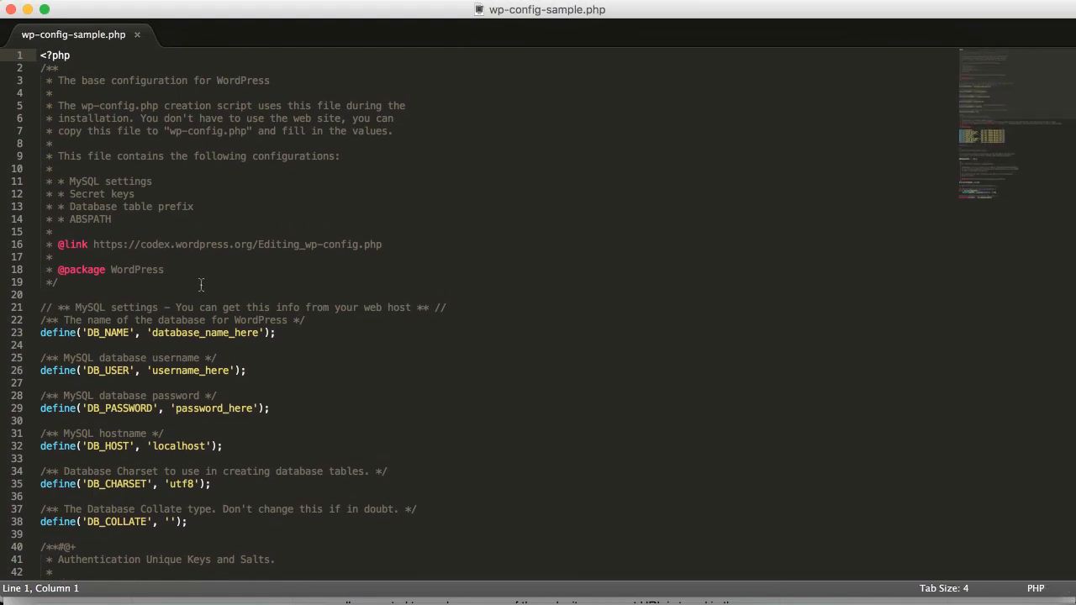
scroll(140, 255, "down", 5)
left_click(83, 214)
left_click_drag(92, 203, 249, 422)
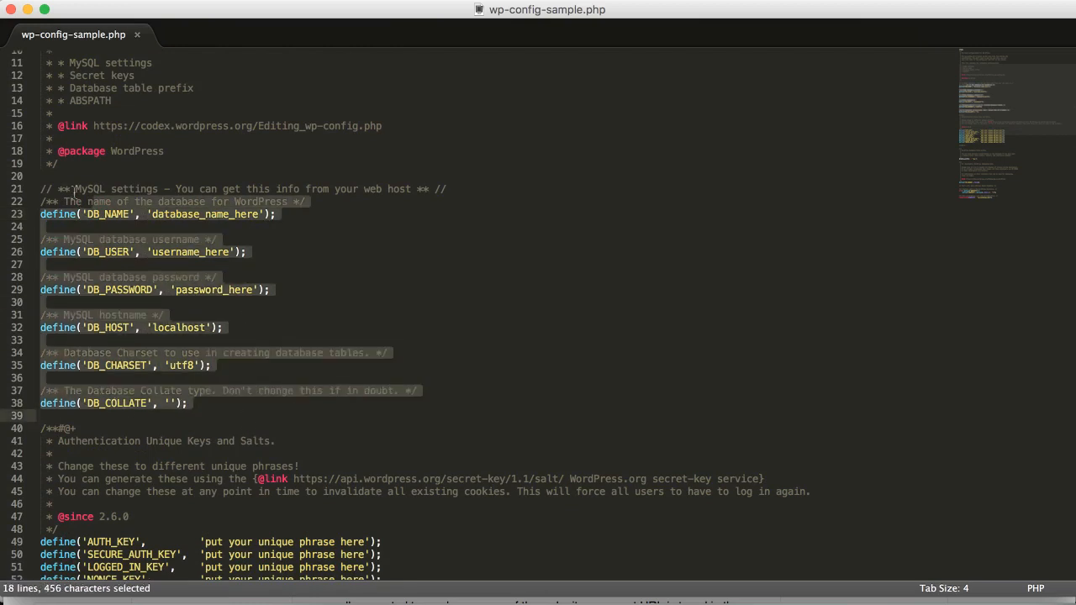
left_click(174, 315)
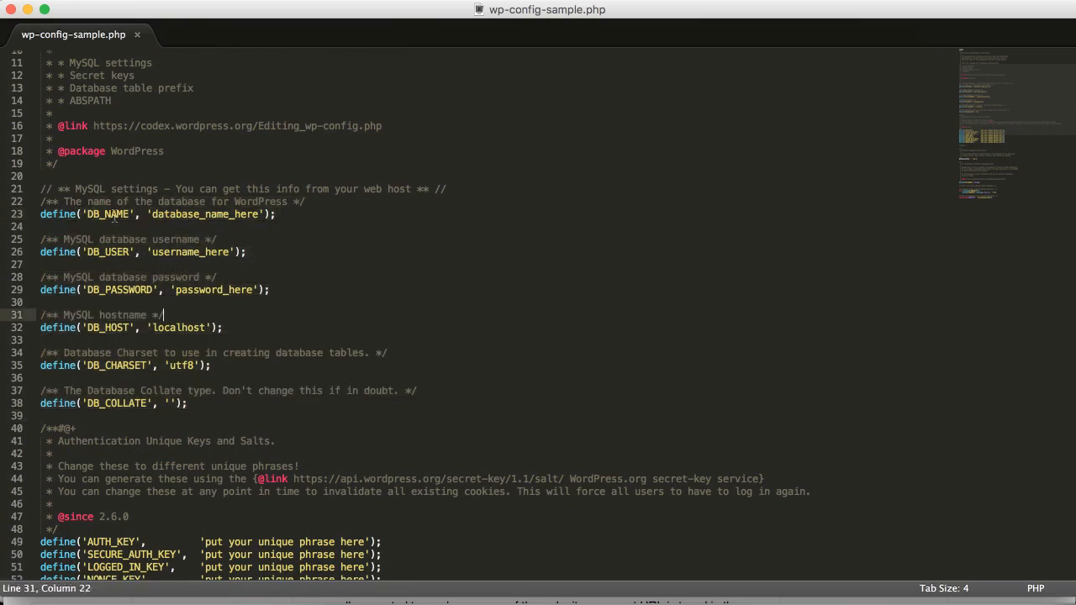
Replace username_here with root and empty the password_here placeholder.
double_click(114, 214)
double_click(202, 214)
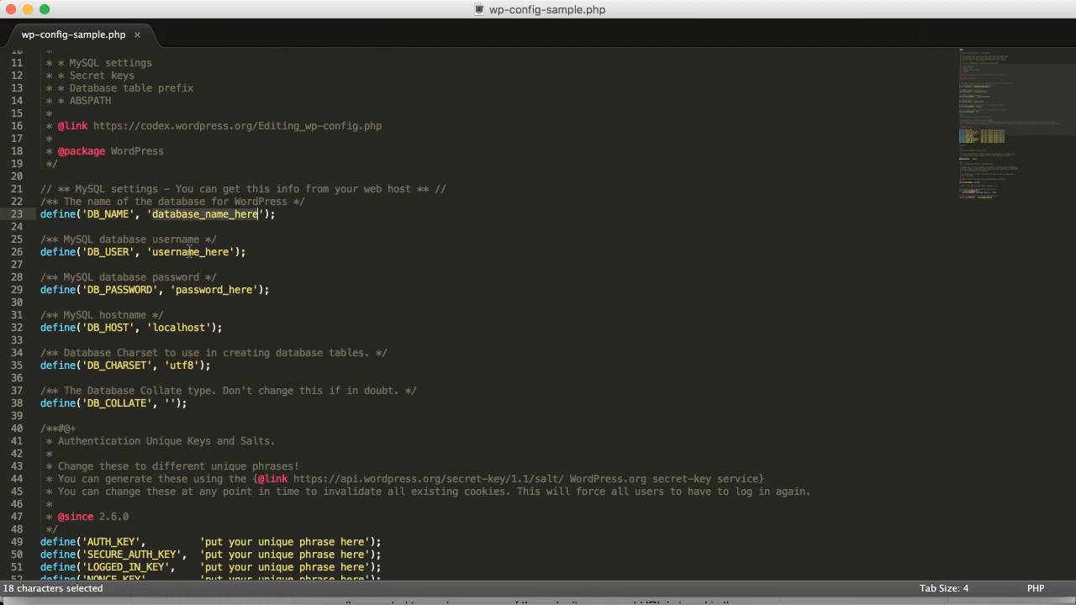
double_click(190, 252)
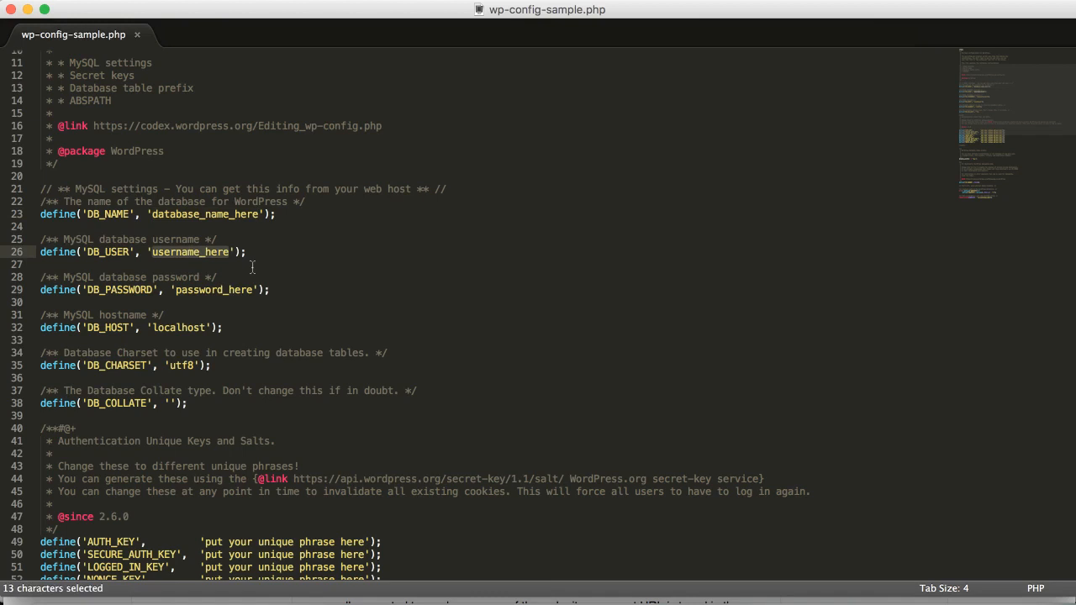
type("root")
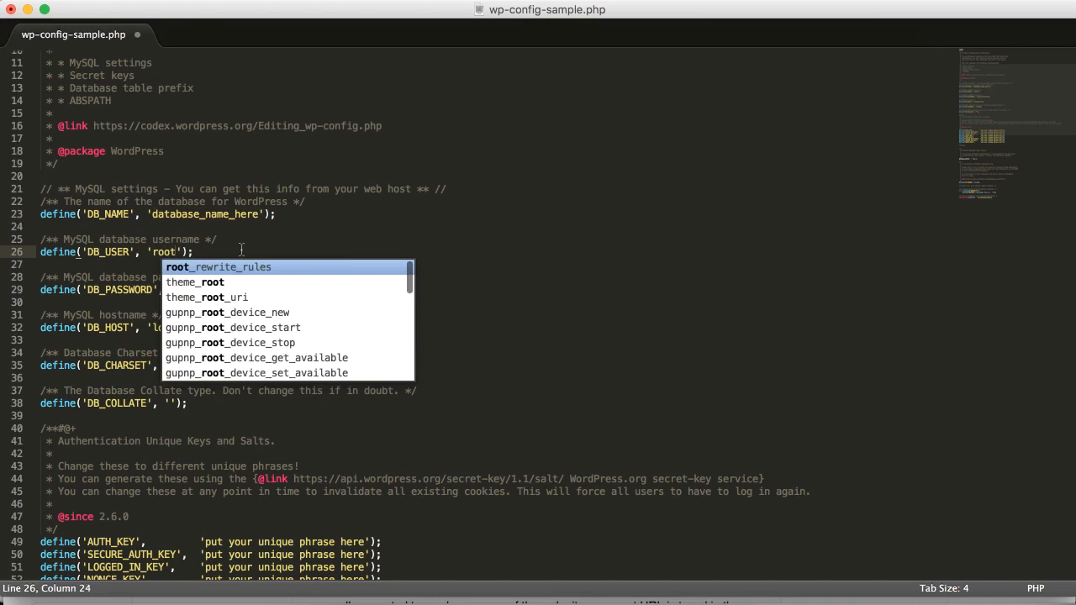
left_click(225, 230)
double_click(214, 289)
key("BackSpace")
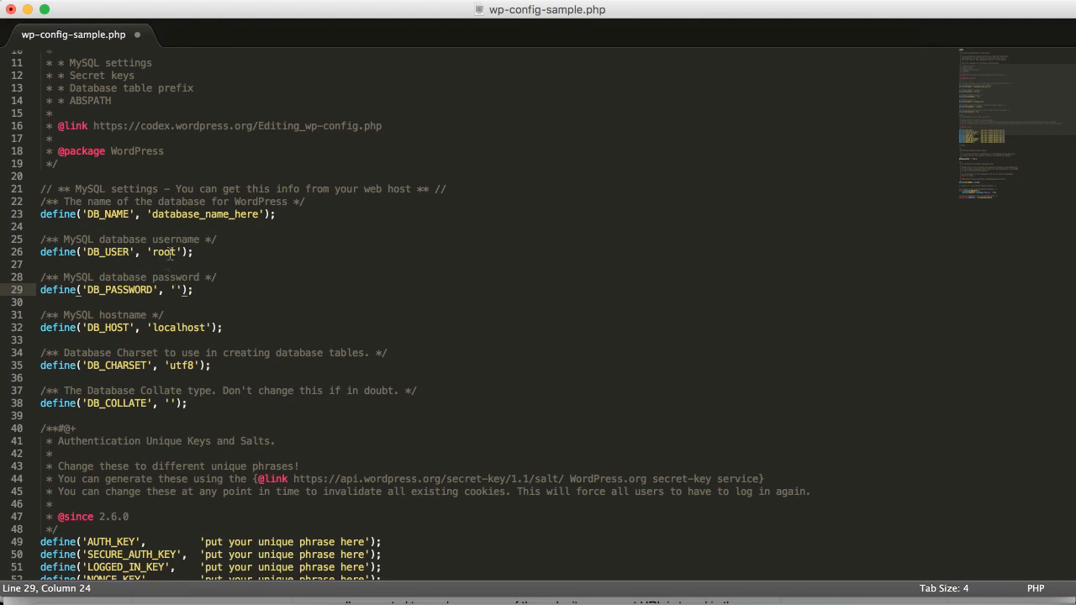
left_click_drag(144, 252, 109, 244)
left_click(206, 288)
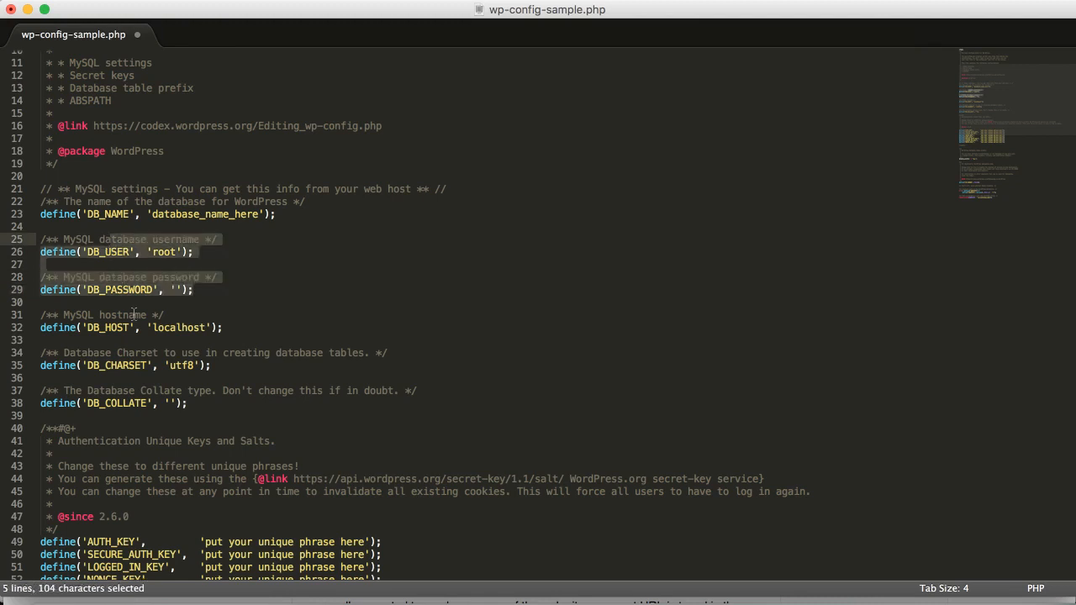
left_click(204, 270)
double_click(187, 220)
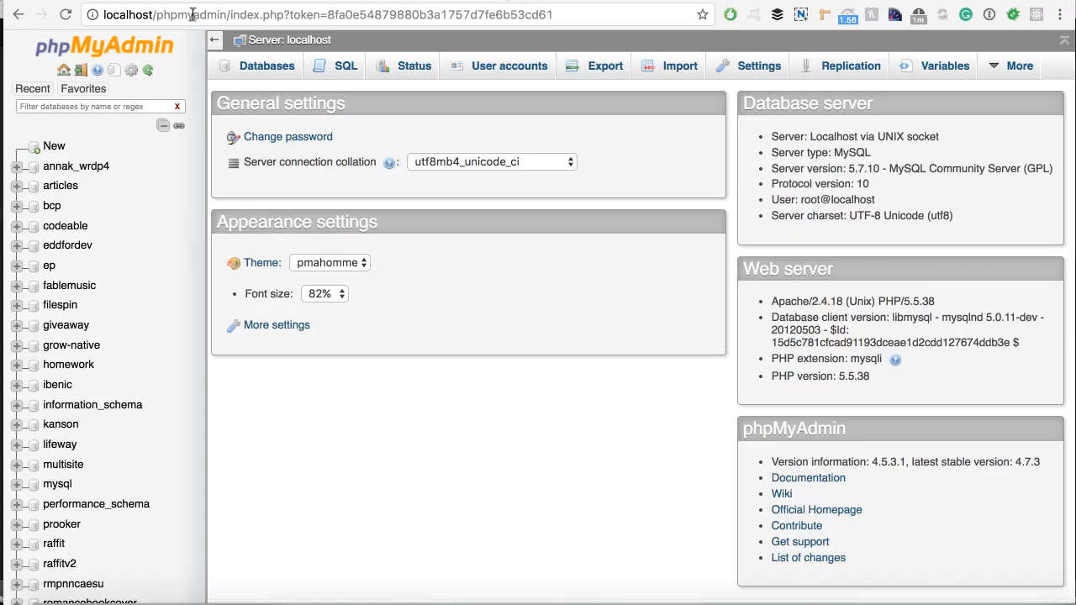
On the Databases tab, enter like-eating as the new database name.
left_click_drag(225, 14, 593, 15)
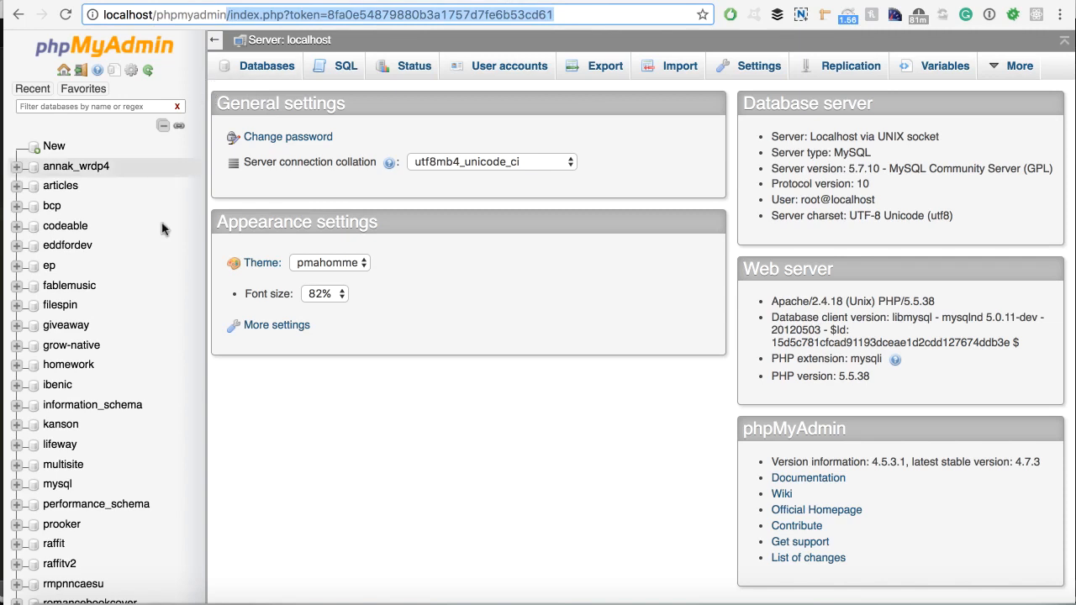
left_click(263, 81)
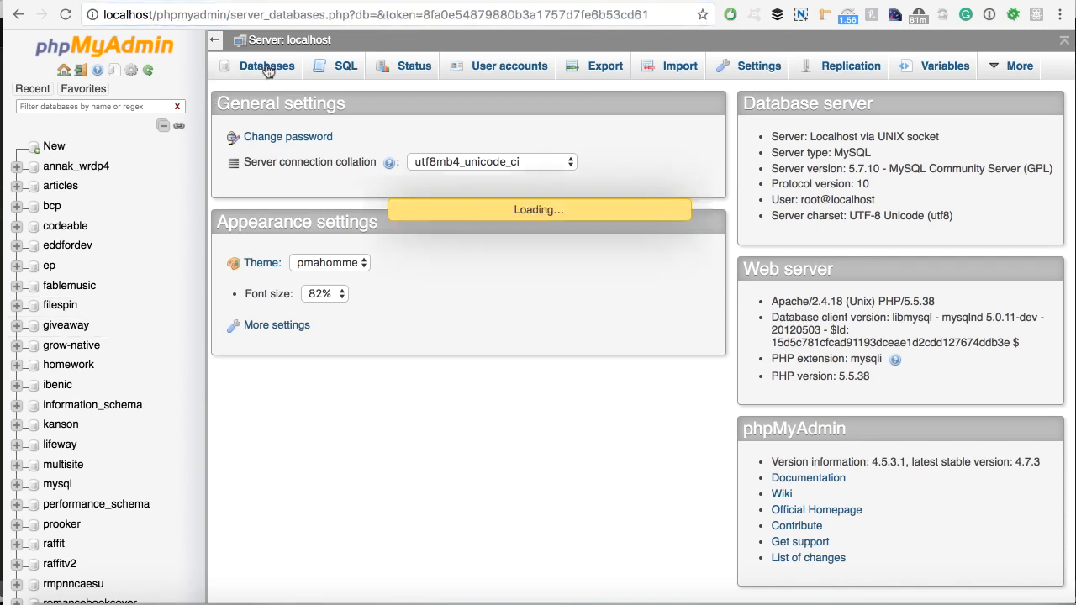
left_click(286, 190)
type("like-eating")
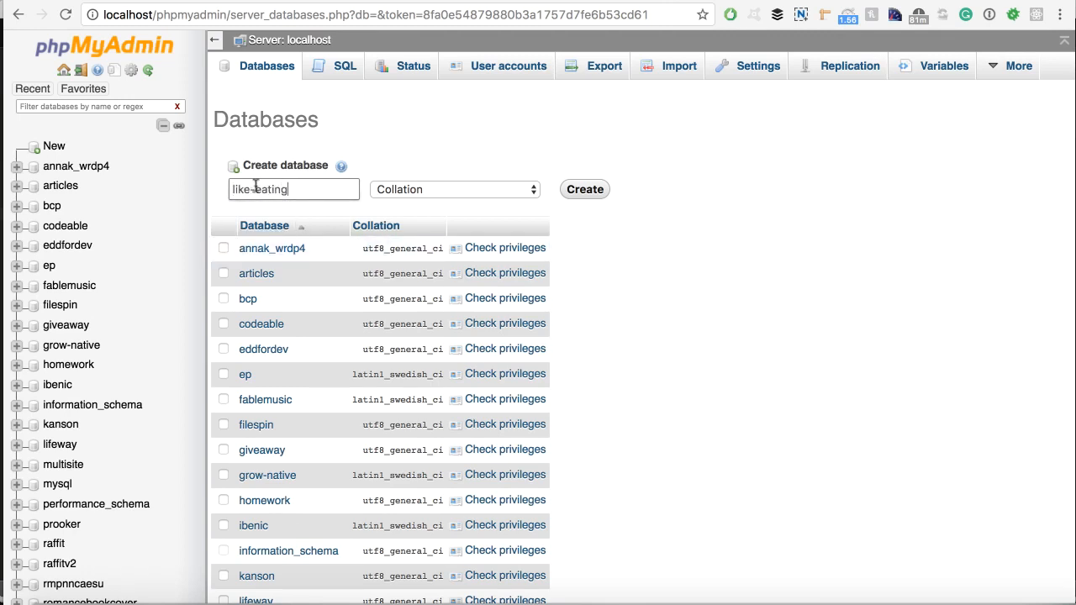
triple_click(286, 190)
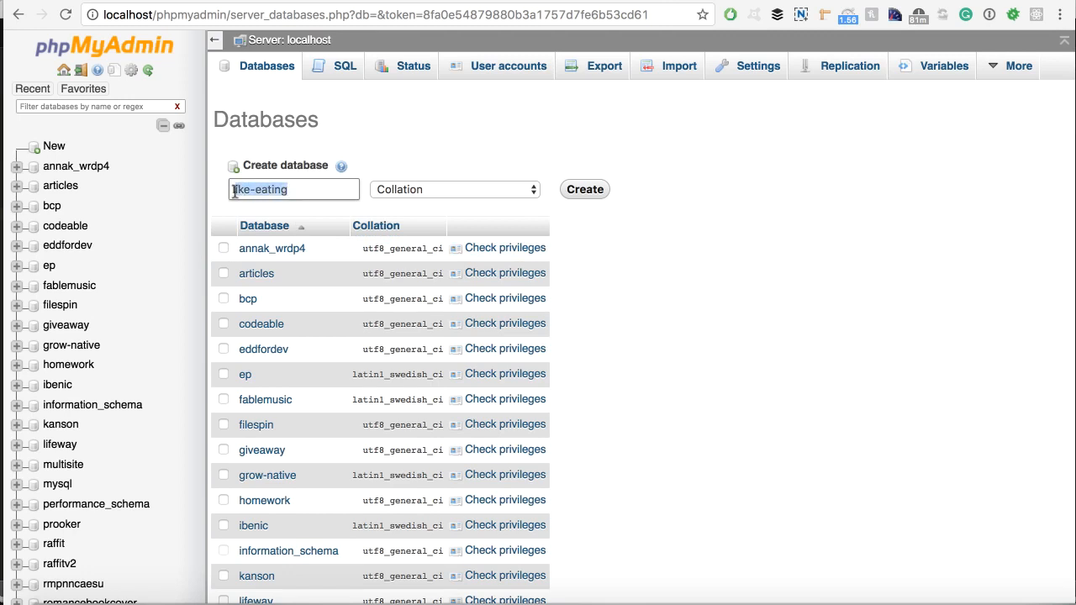
left_click(275, 192)
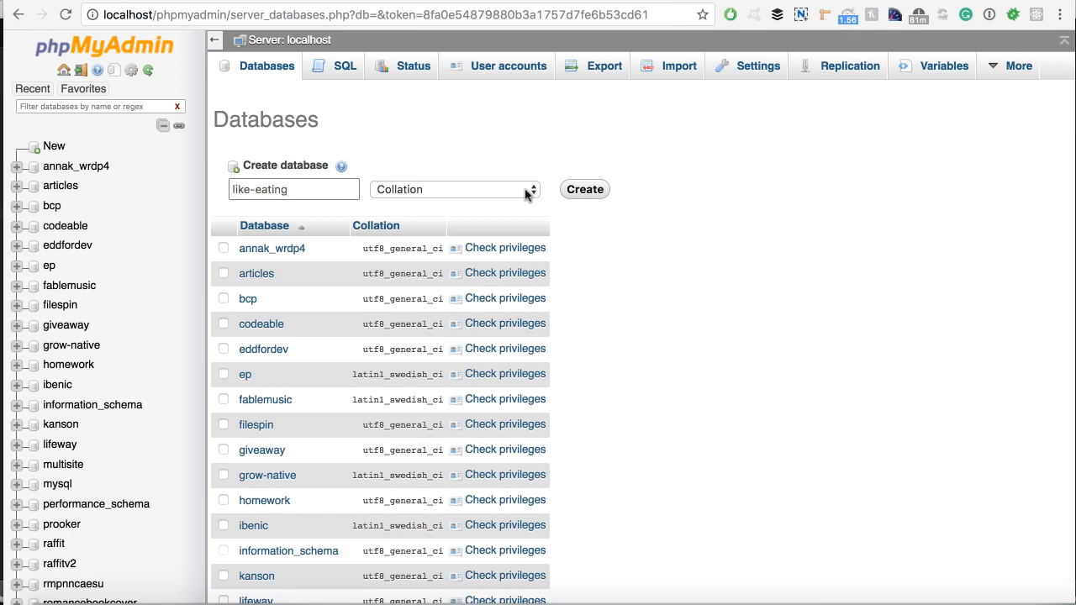
Choose utf8_general_ci collation and create the like-eating database.
left_click(425, 191)
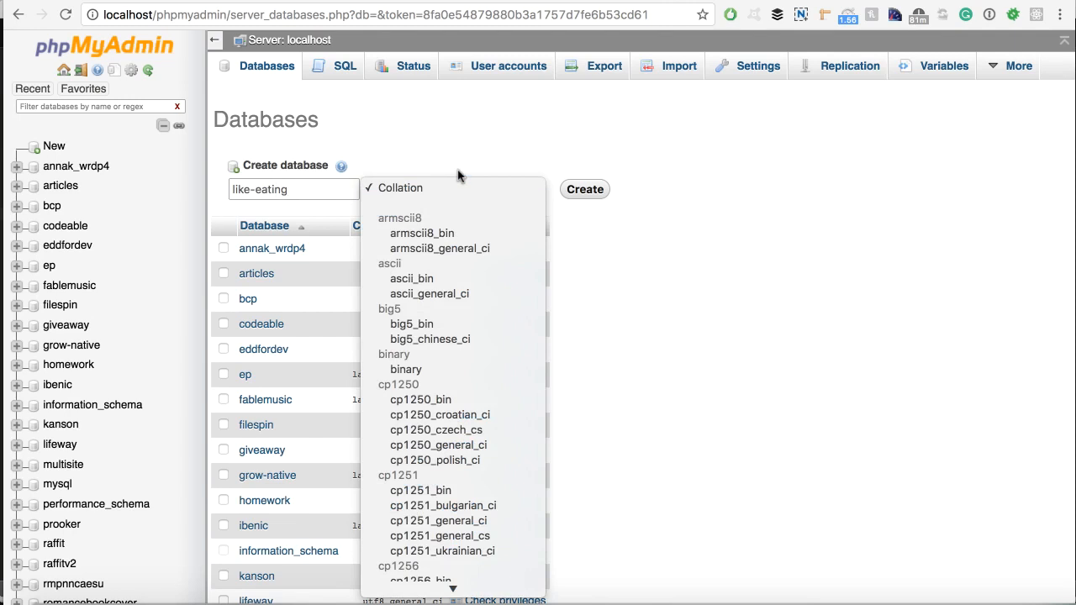
scroll(452, 319, "down", 5)
scroll(452, 348, "down", 5)
type("utf8")
scroll(453, 346, "down", 3)
scroll(441, 429, "down", 2)
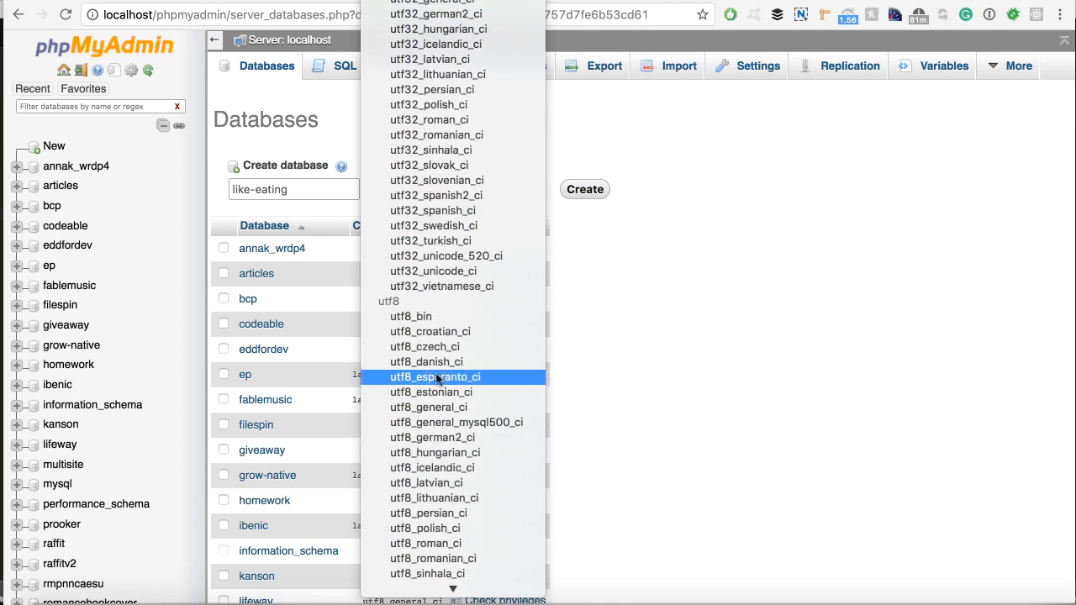
left_click(443, 407)
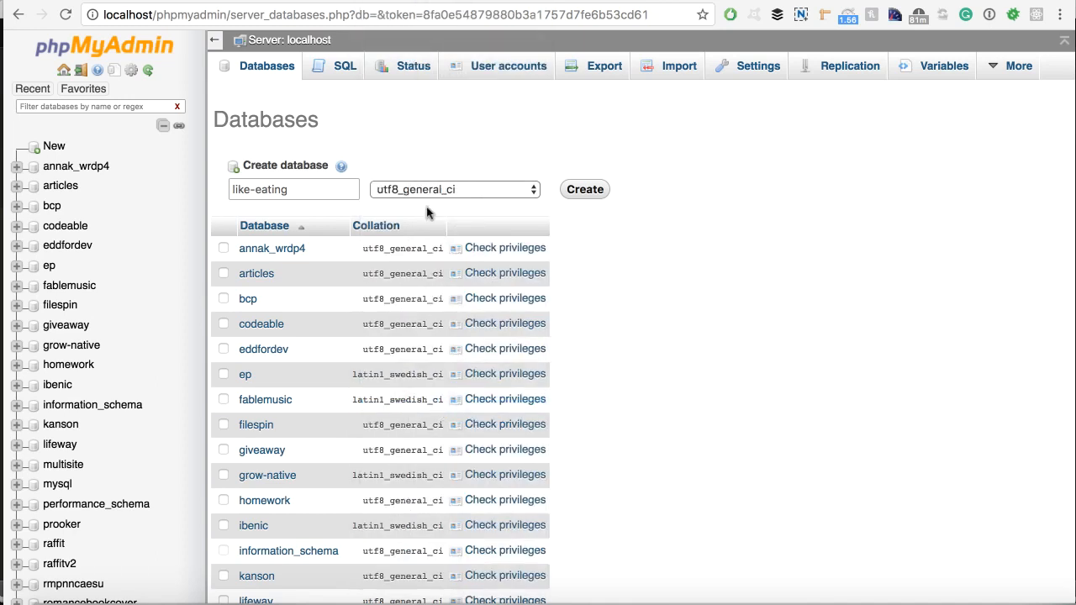
left_click(592, 192)
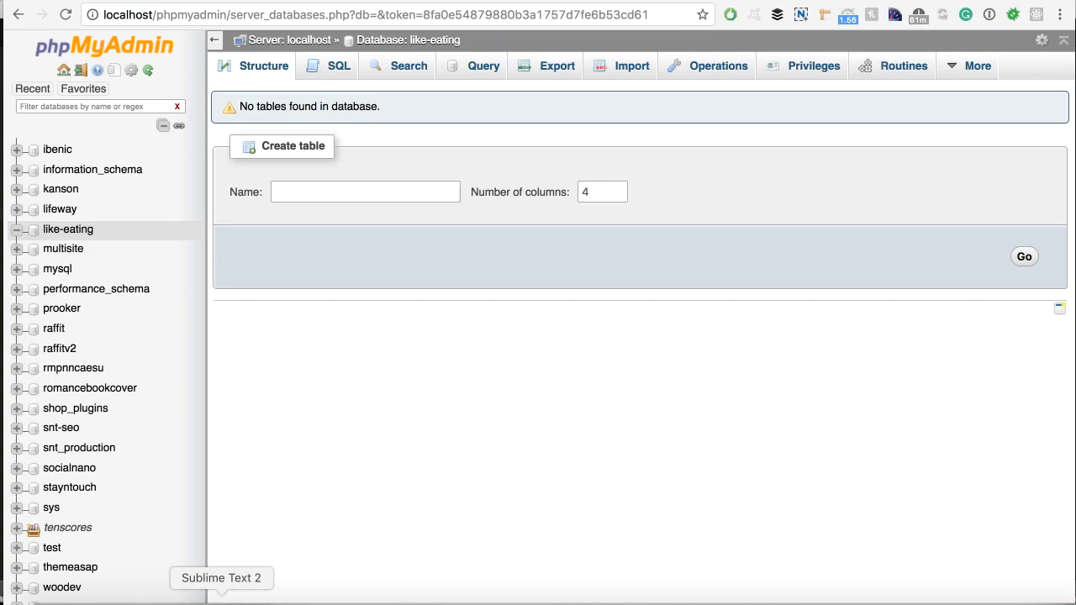
left_click(222, 594)
Set DB_NAME to 'like-eating' and save the config.
type("like-eating');")
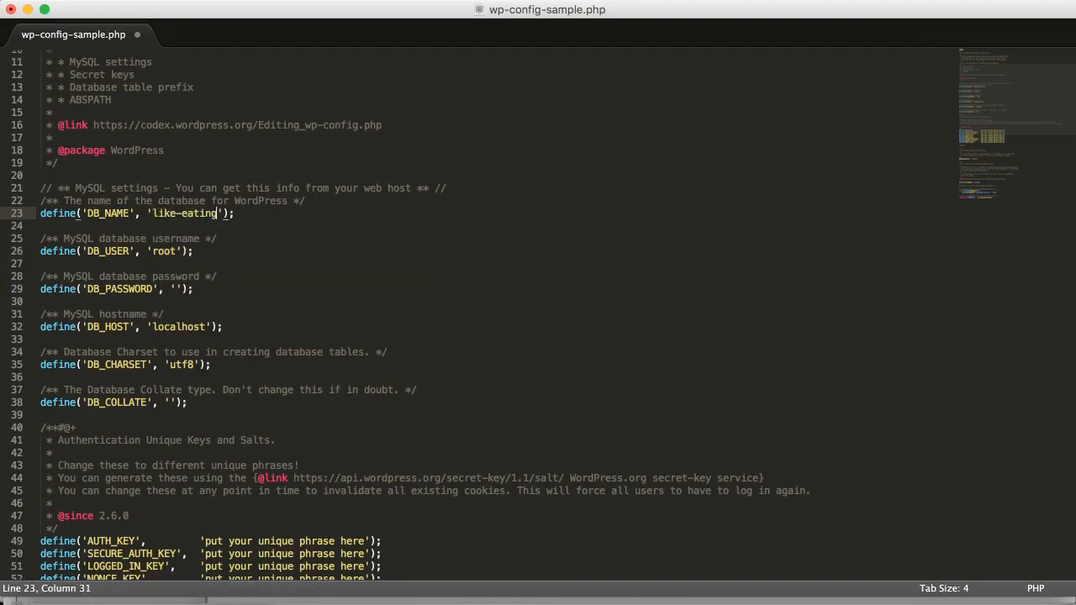
key("super+s")
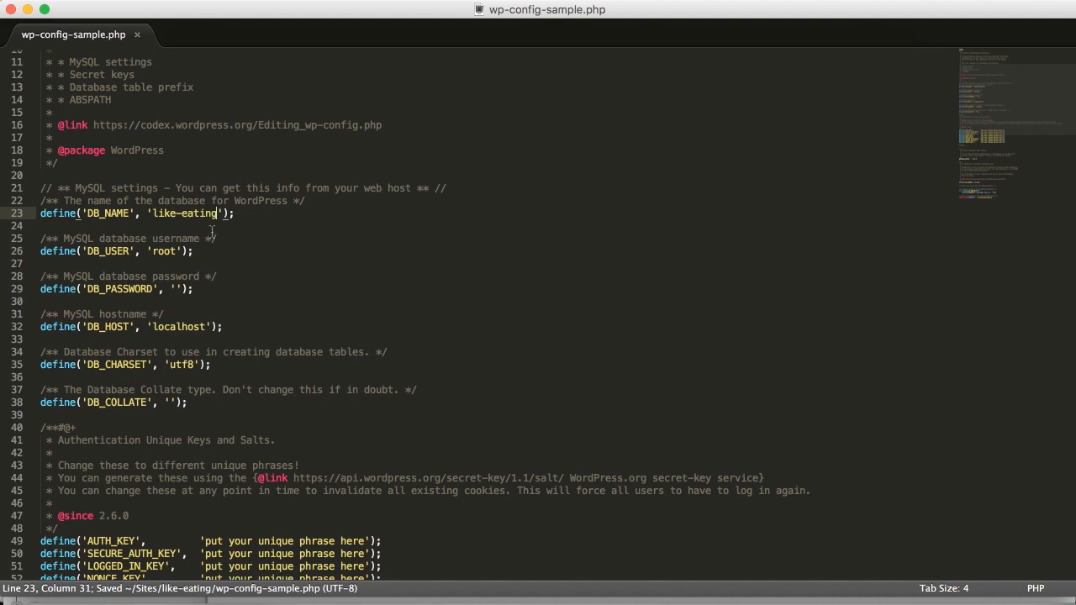
scroll(201, 249, "down", 7)
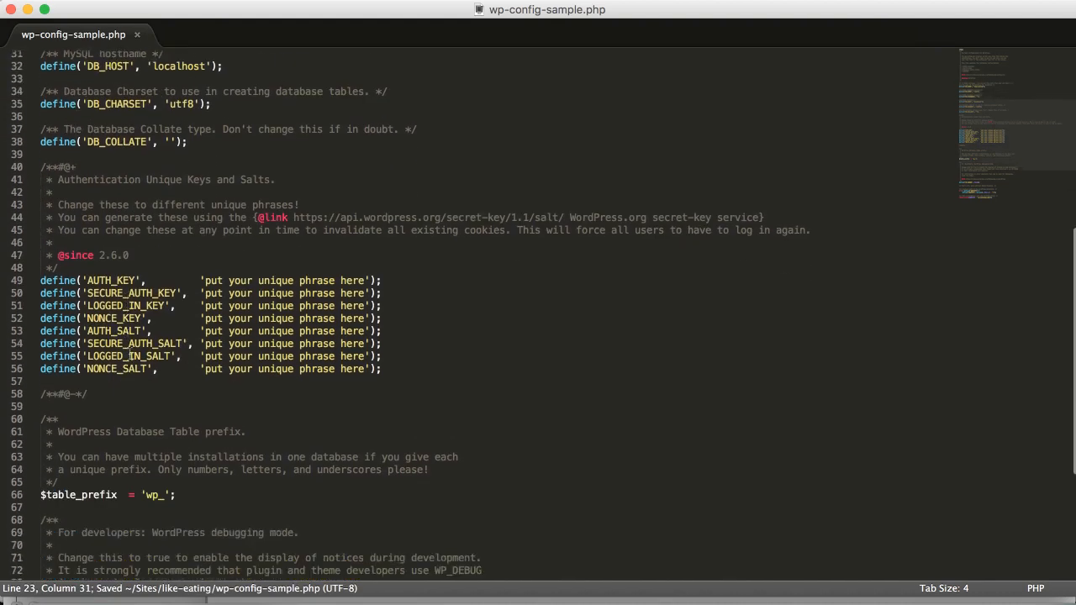
left_click_drag(390, 358, 40, 277)
left_click(196, 277)
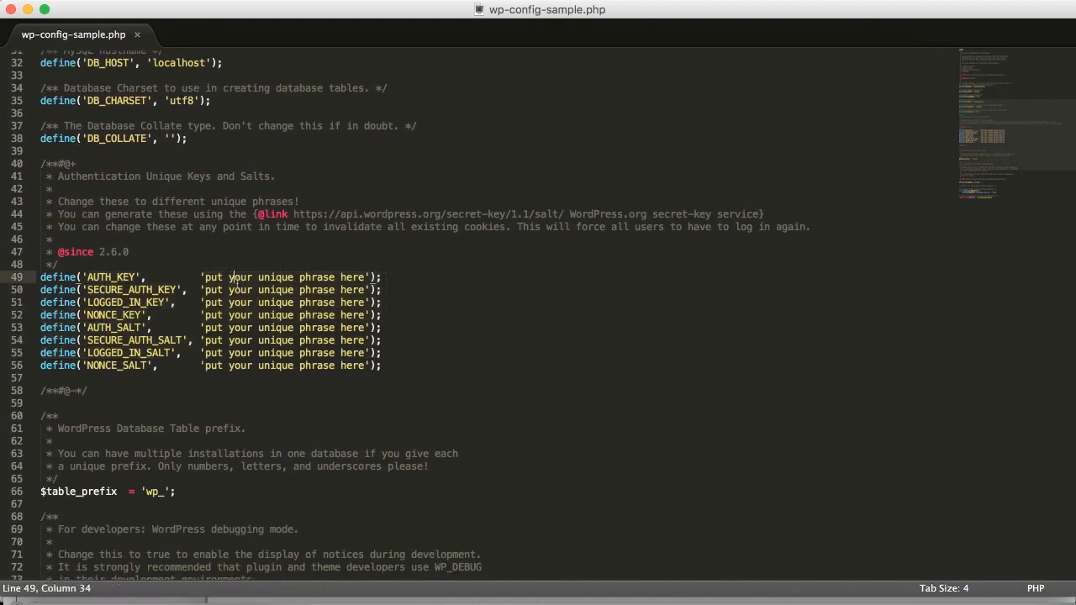
left_click_drag(195, 277, 366, 277)
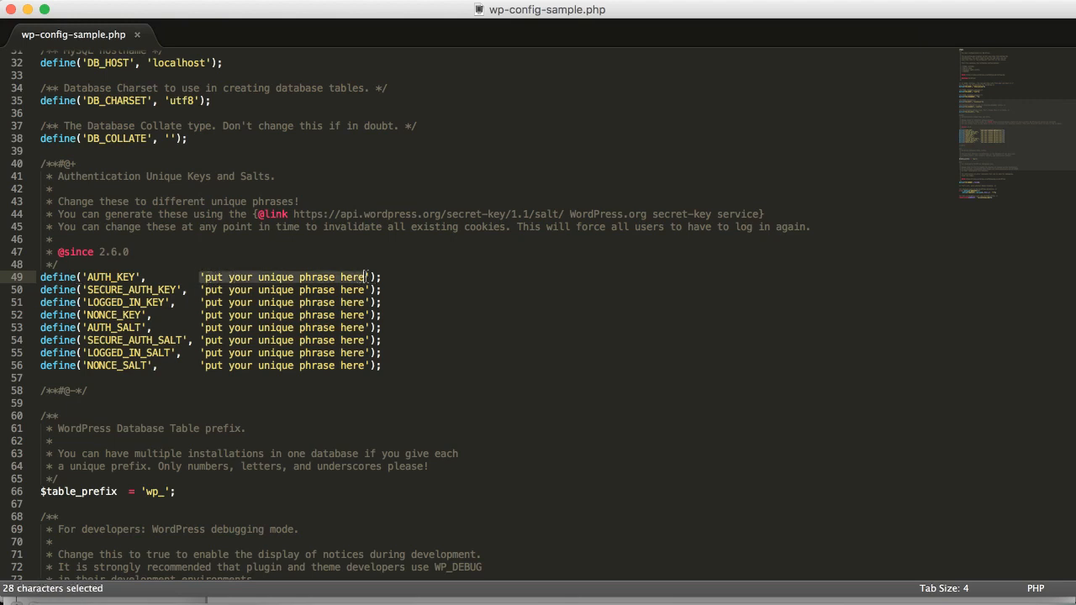
Review the authentication keys and salts and the wp_ table prefix.
scroll(237, 299, "down", 3)
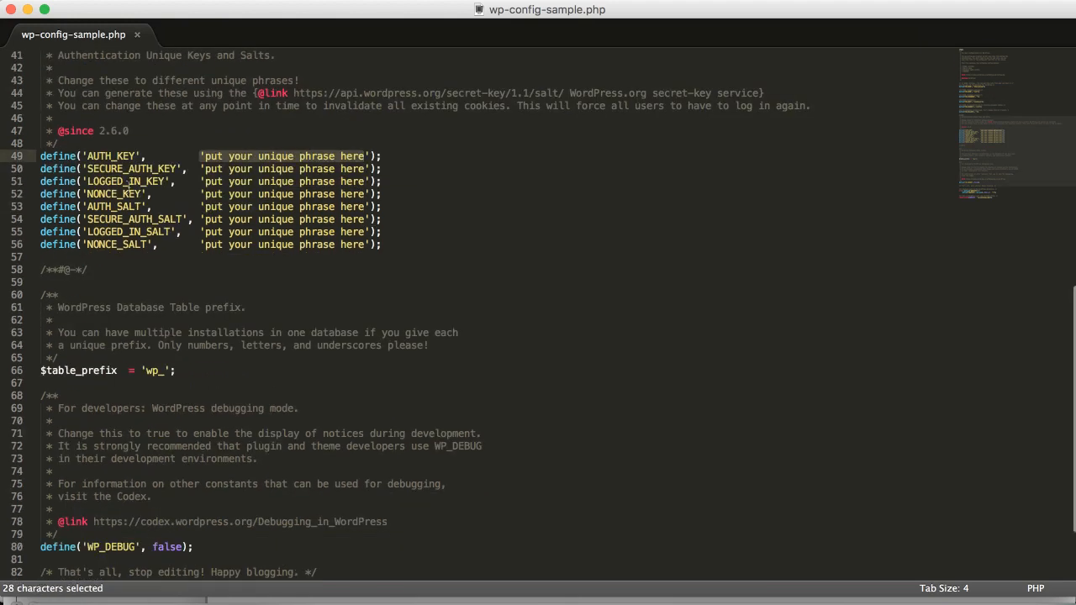
left_click_drag(100, 160, 383, 248)
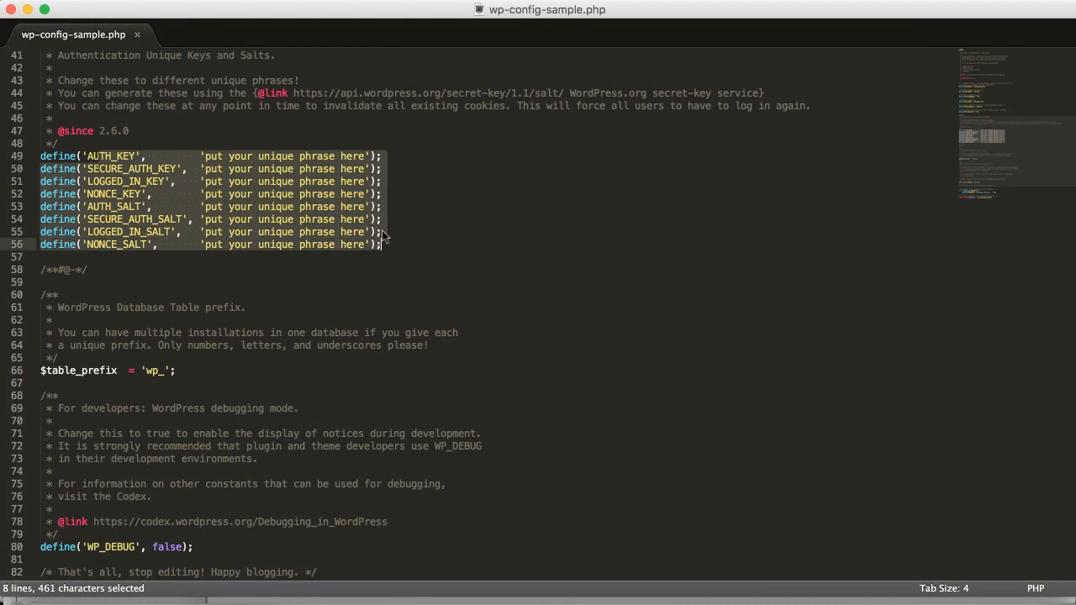
left_click(229, 261)
scroll(225, 252, "down", 3)
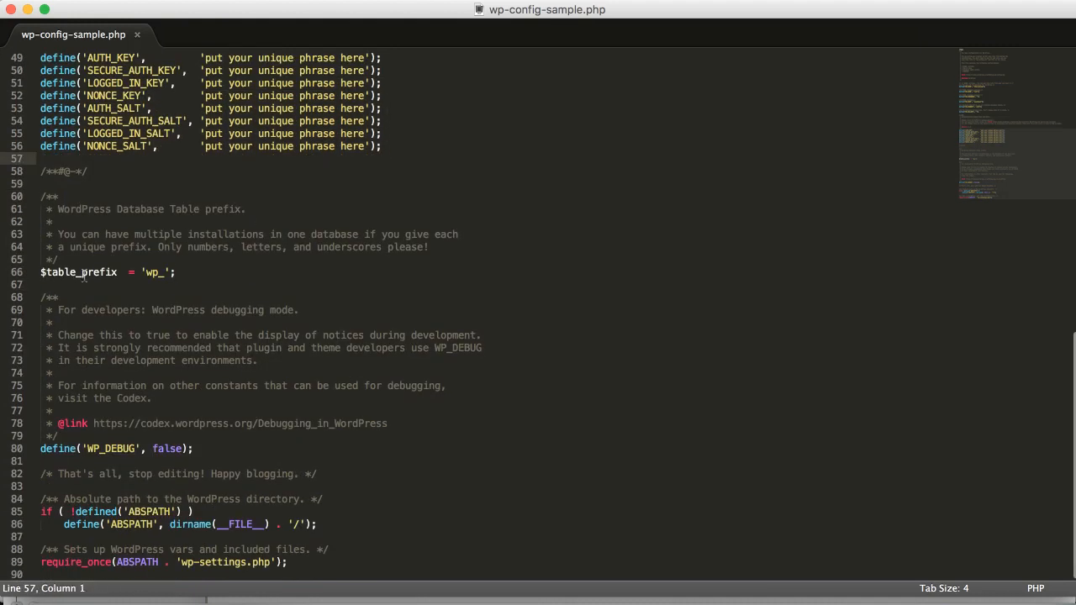
left_click_drag(158, 272, 145, 272)
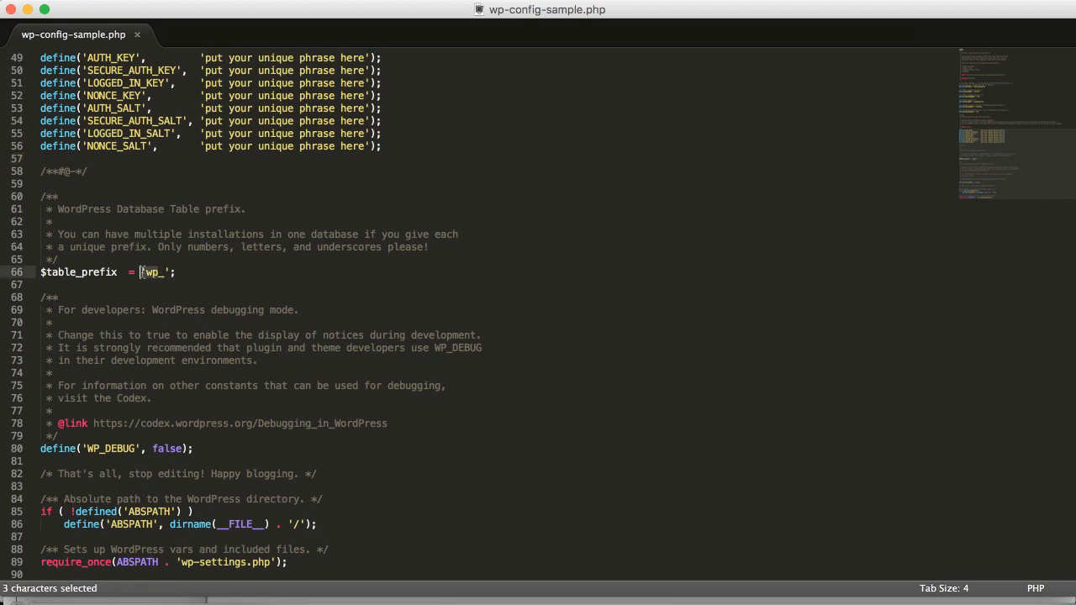
left_click(154, 272)
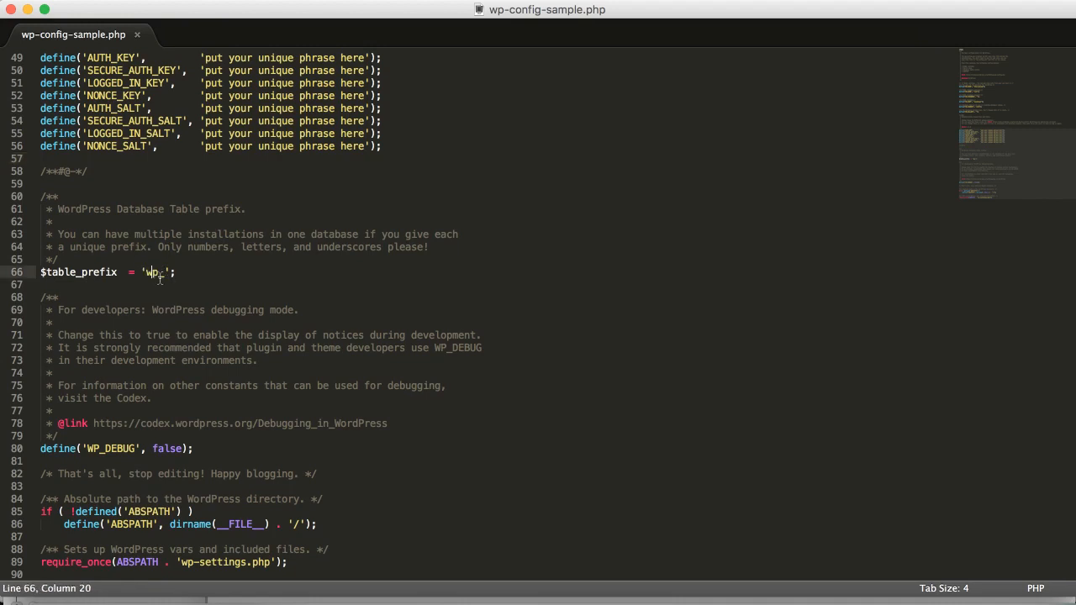
left_click_drag(157, 272, 146, 272)
left_click(157, 273)
left_click_drag(160, 272, 148, 272)
left_click(157, 272)
left_click_drag(158, 273, 147, 270)
left_click(166, 273)
Change WP_DEBUG from false to true and save the file again.
scroll(160, 296, "down", 1)
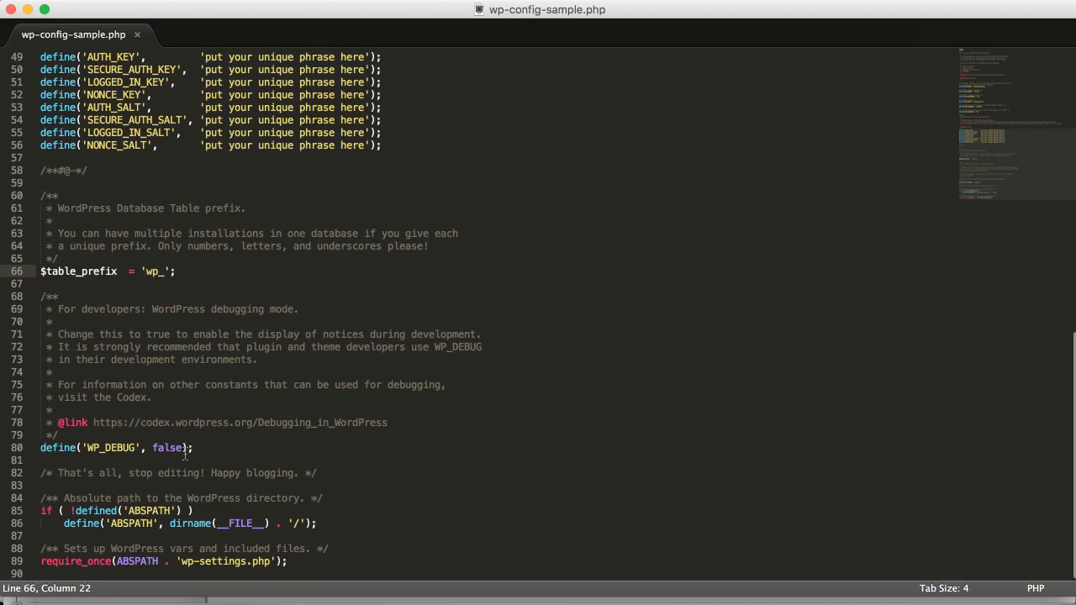
double_click(175, 449)
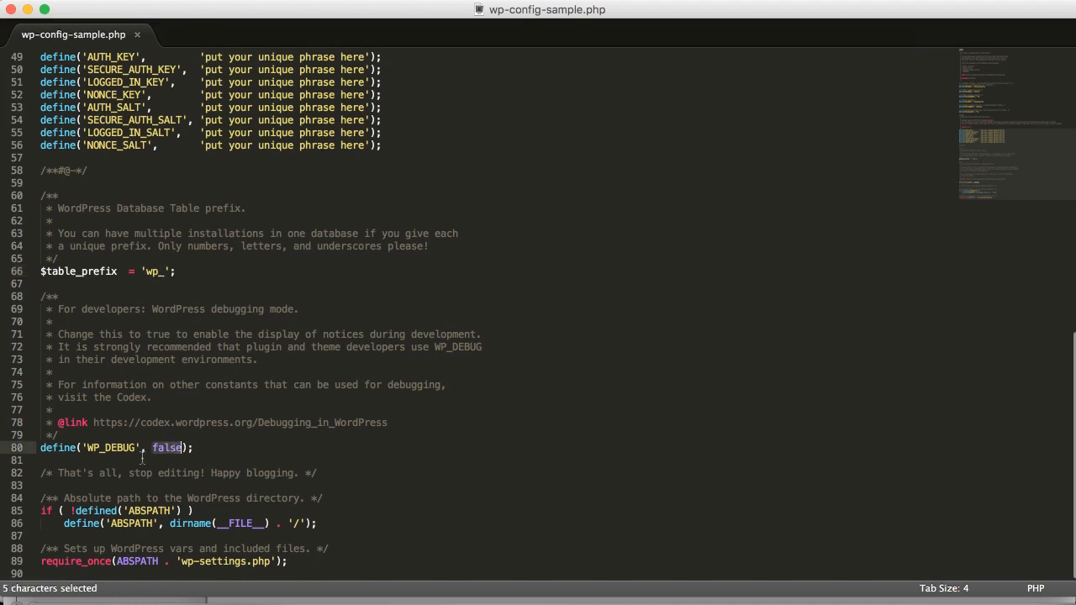
type("true")
key("super+s")
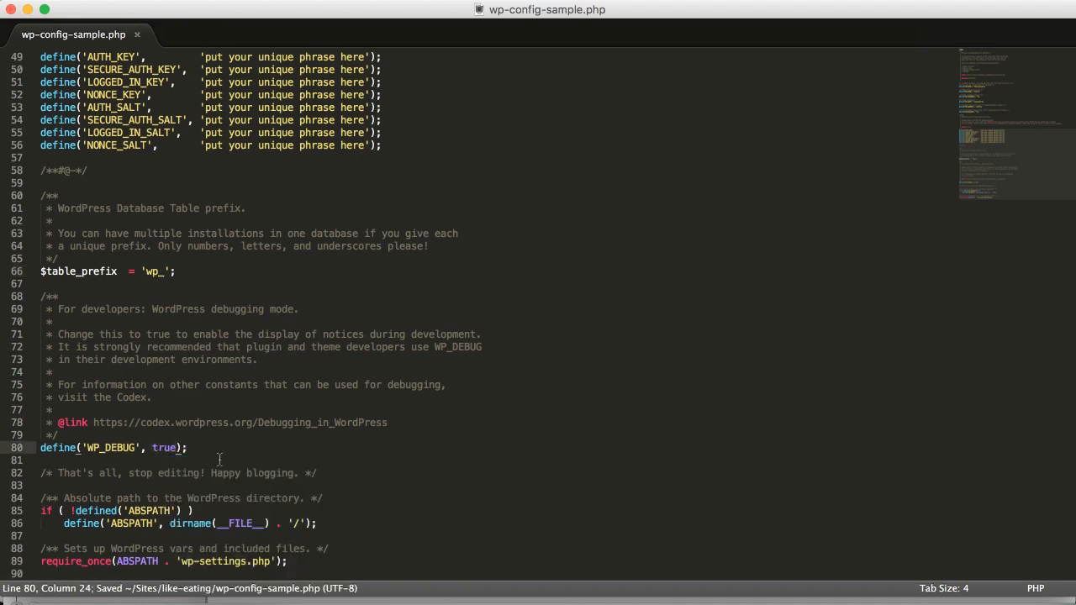
scroll(247, 428, "down", 1)
scroll(198, 448, "up", 15)
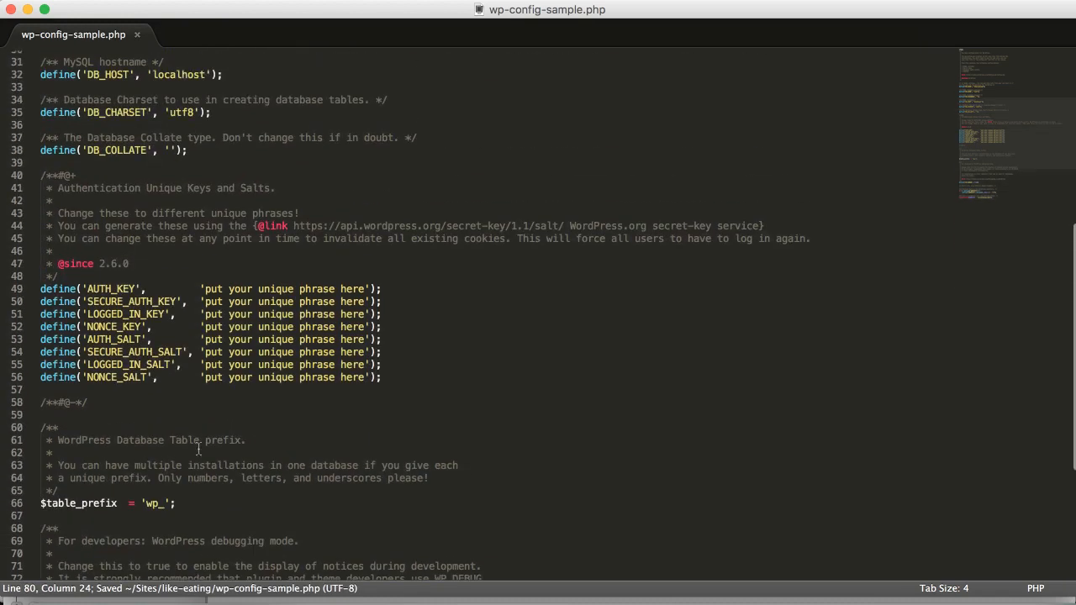
scroll(199, 448, "down", 15)
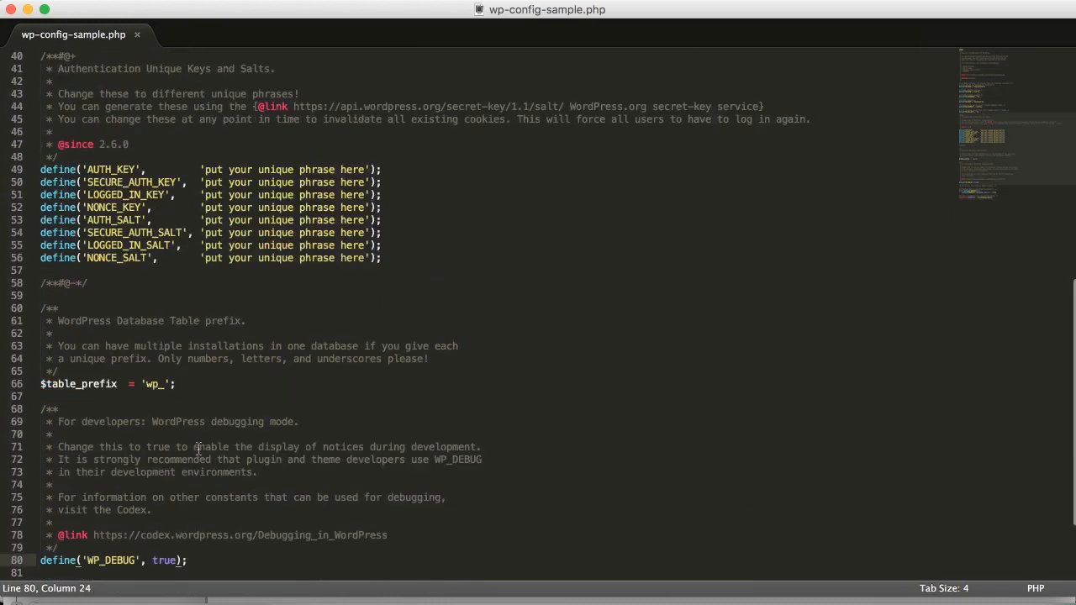
scroll(201, 449, "up", 4)
scroll(200, 448, "up", 12)
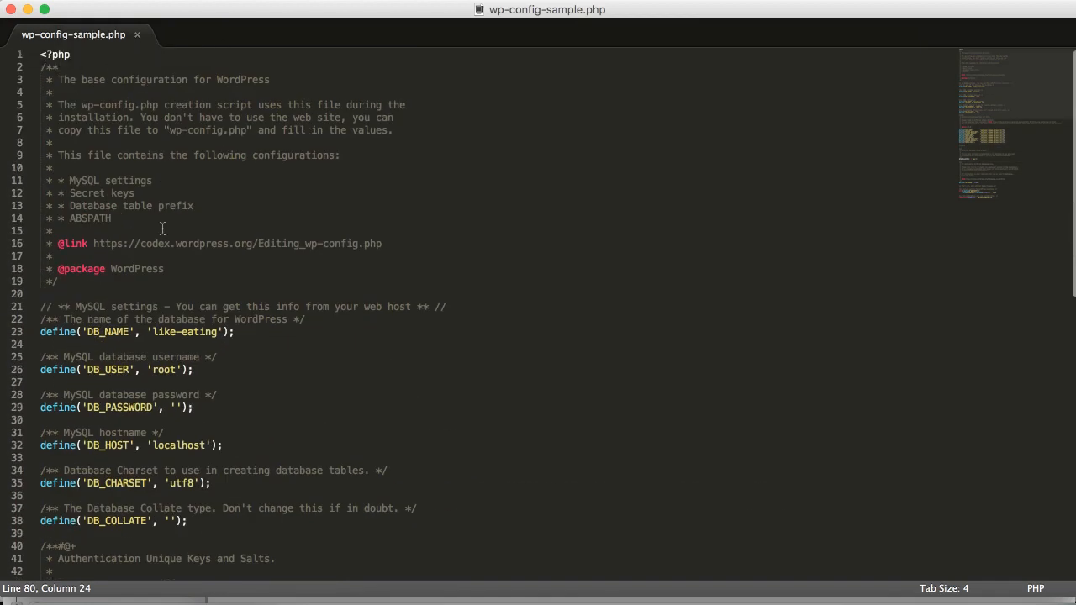
Save the edited sample config as wp-config.php in the like-eating folder.
left_click(153, 0)
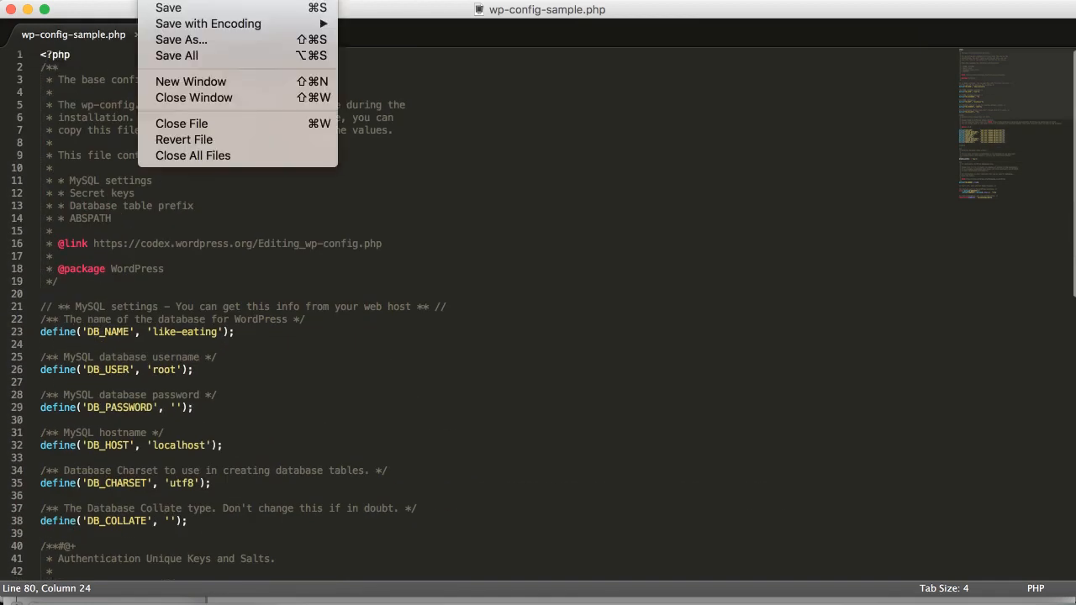
mouse_move(192, 0)
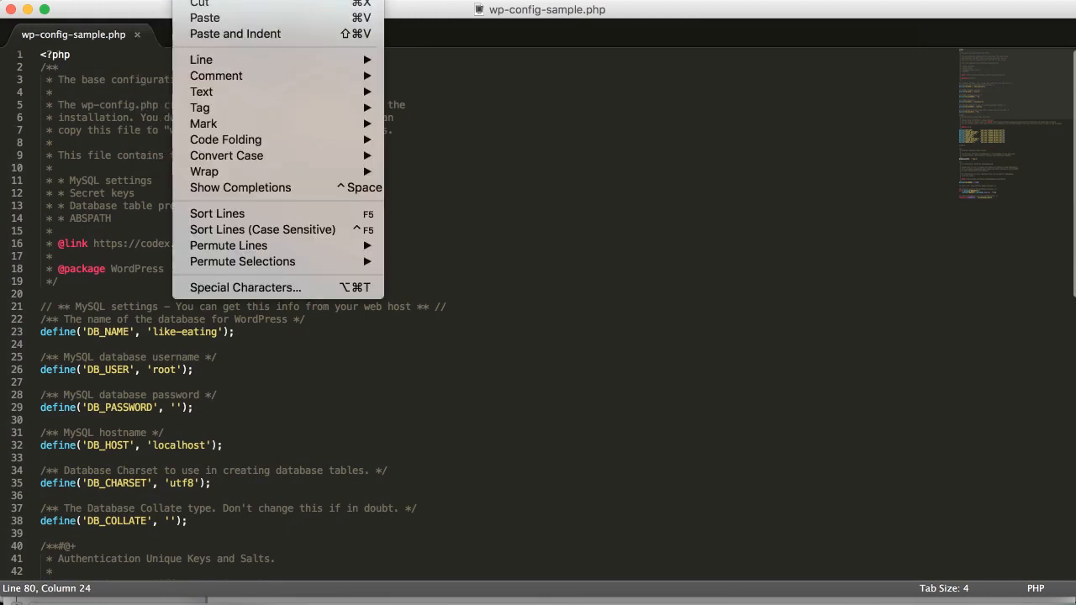
mouse_move(153, 0)
left_click(180, 37)
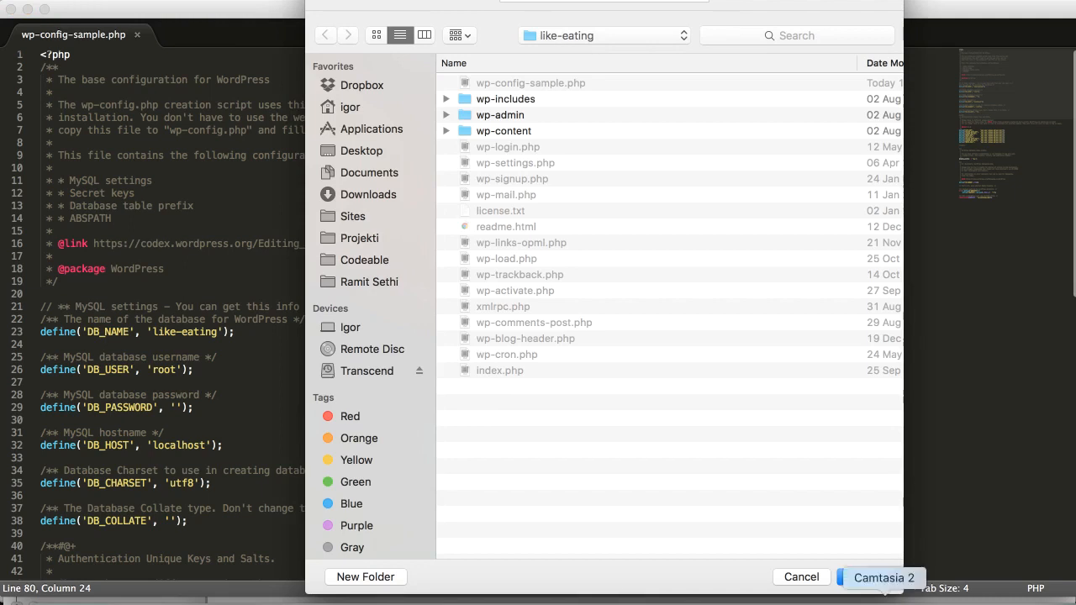
left_click(865, 577)
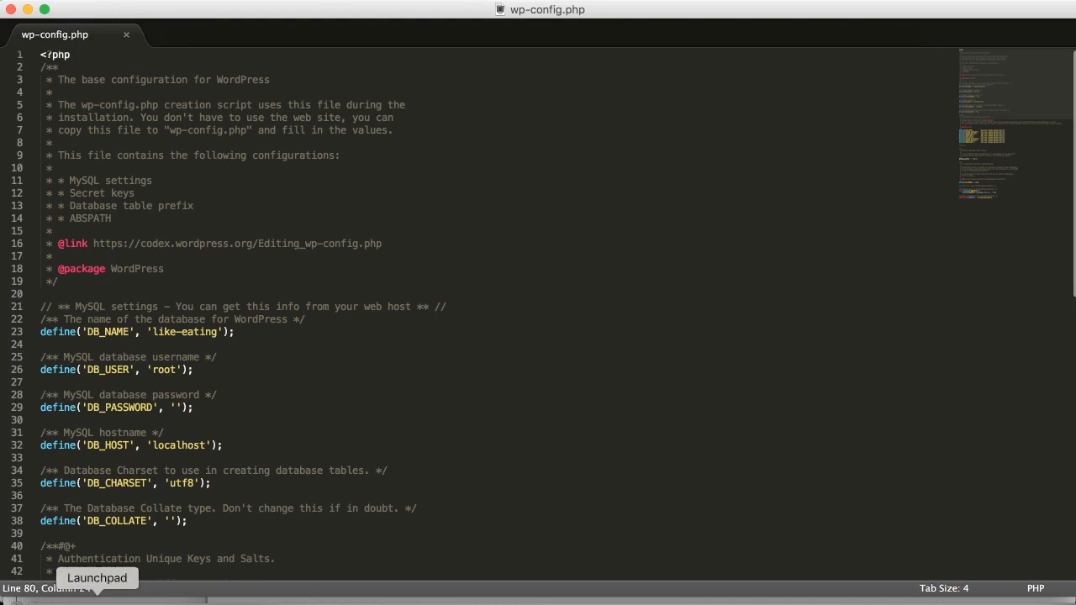
left_click(50, 592)
scroll(542, 330, "left", 1)
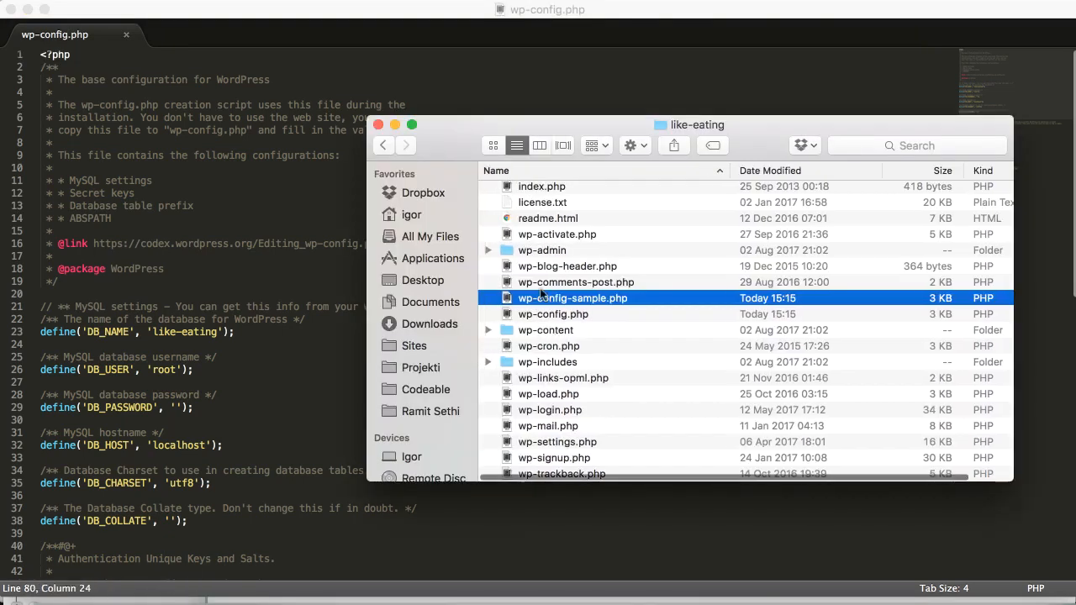
left_click(547, 314)
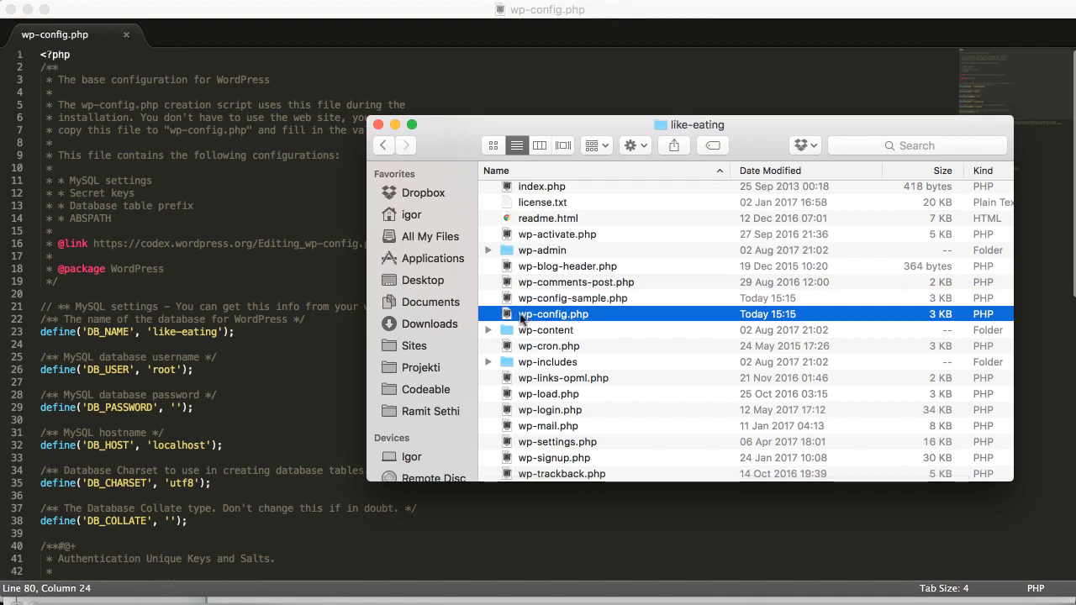
Change Chrome's address to localhost/like-eating and load the WordPress installer page.
left_click(260, 347)
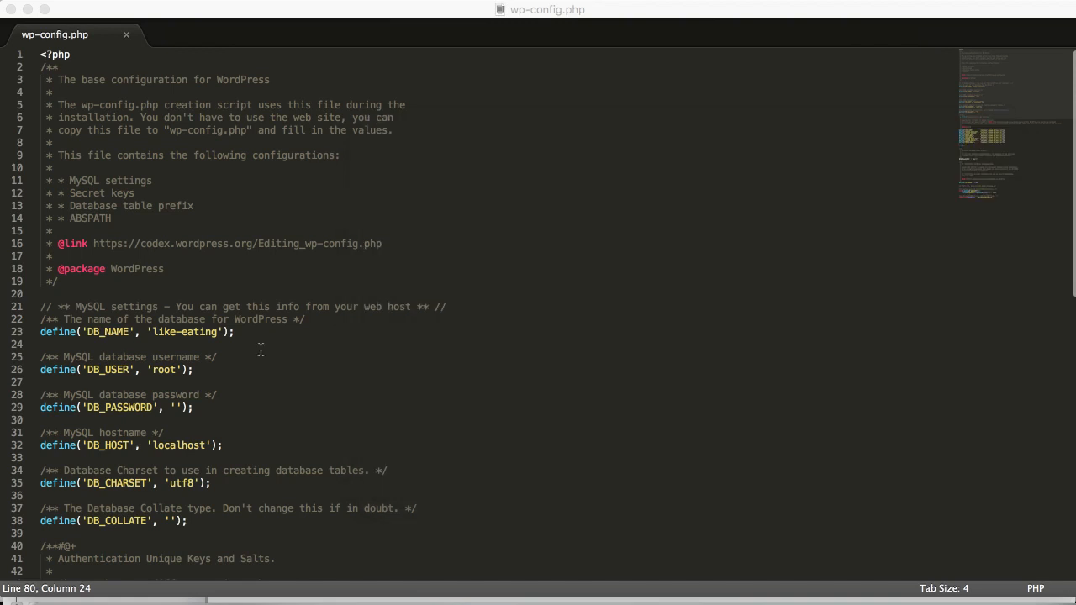
left_click(403, 0)
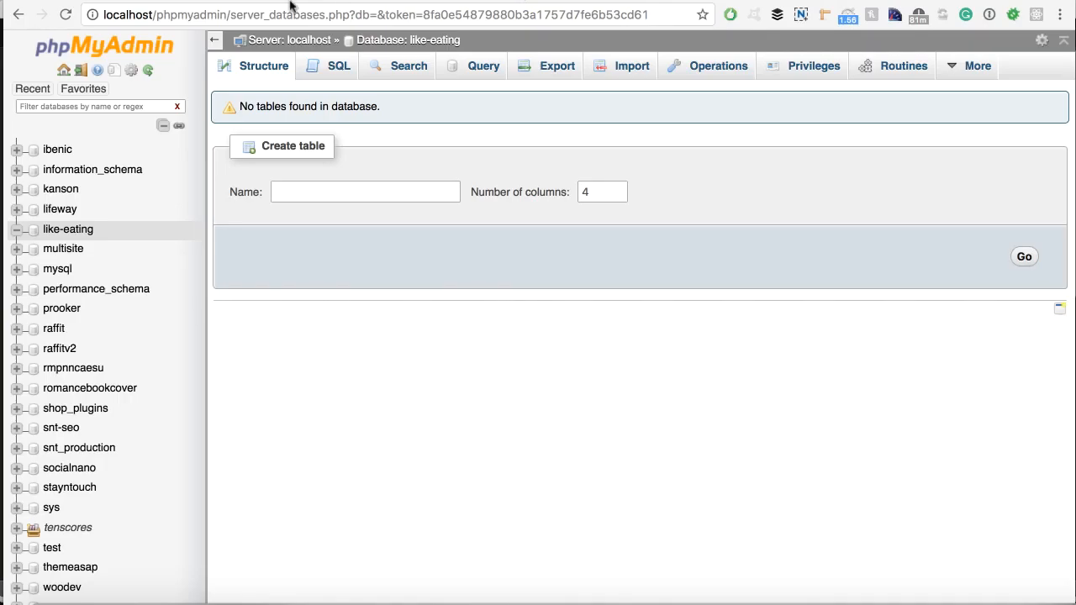
left_click(159, 15)
left_click(157, 15)
left_click_drag(157, 15, 680, 21)
key("BackSpace")
key("BackSpace")
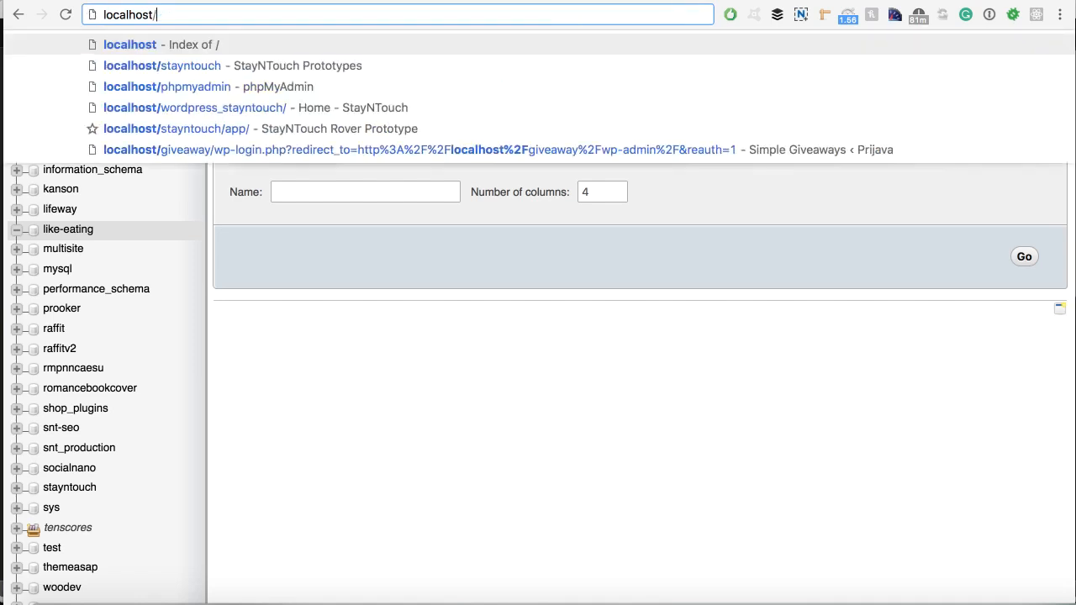
type(":8888")
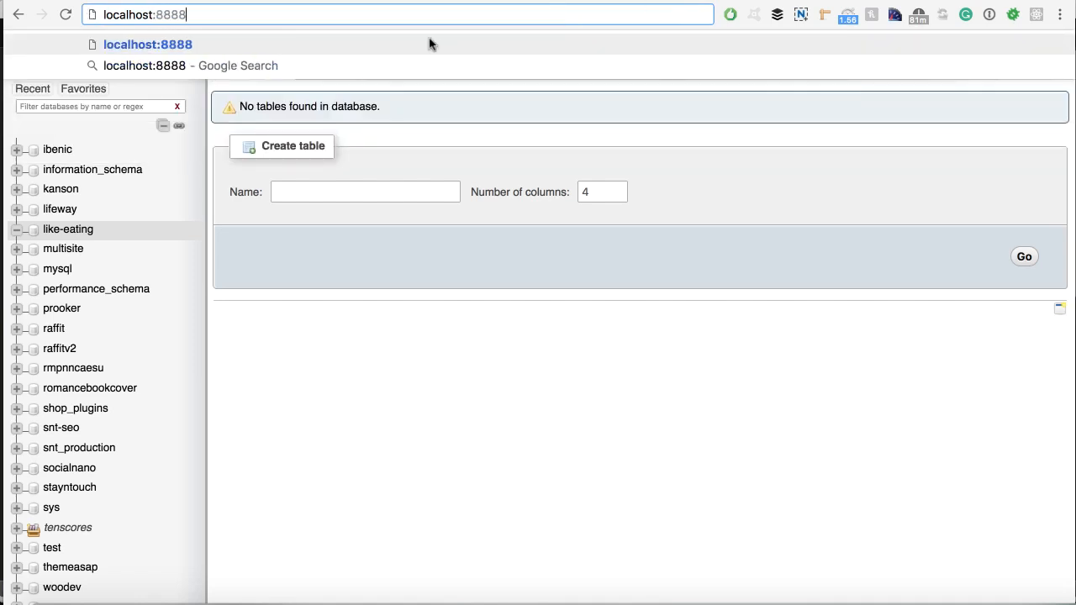
left_click_drag(186, 15, 156, 17)
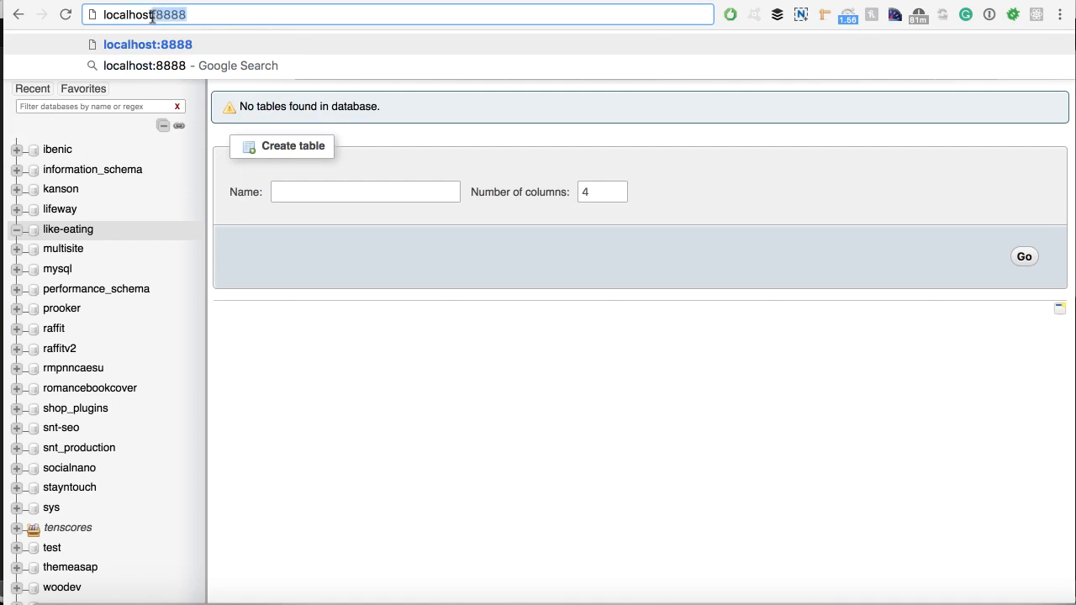
key("BackSpace")
type("/")
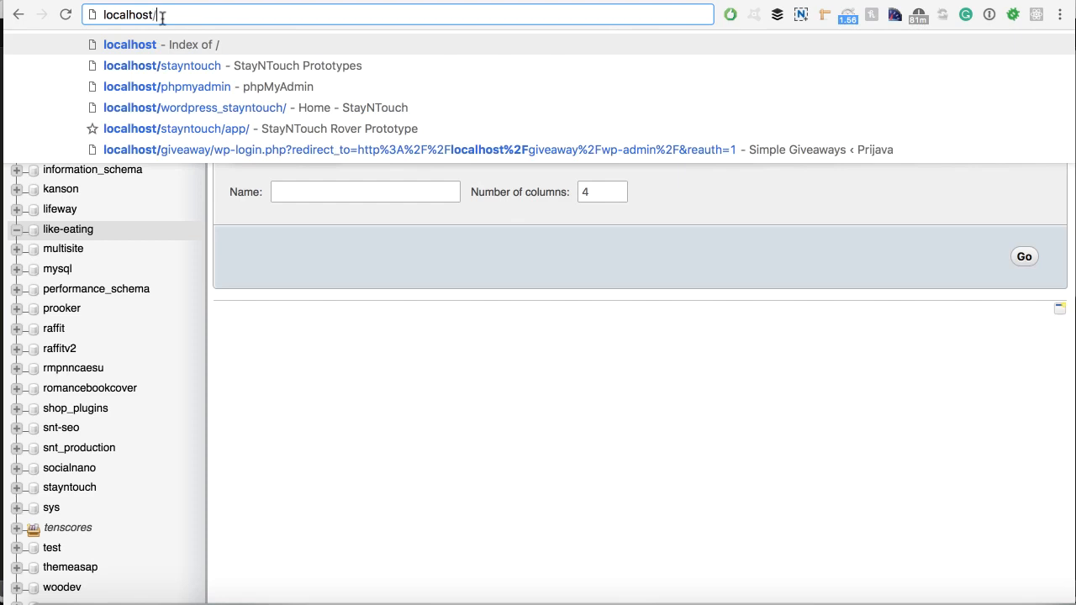
type("like-eating")
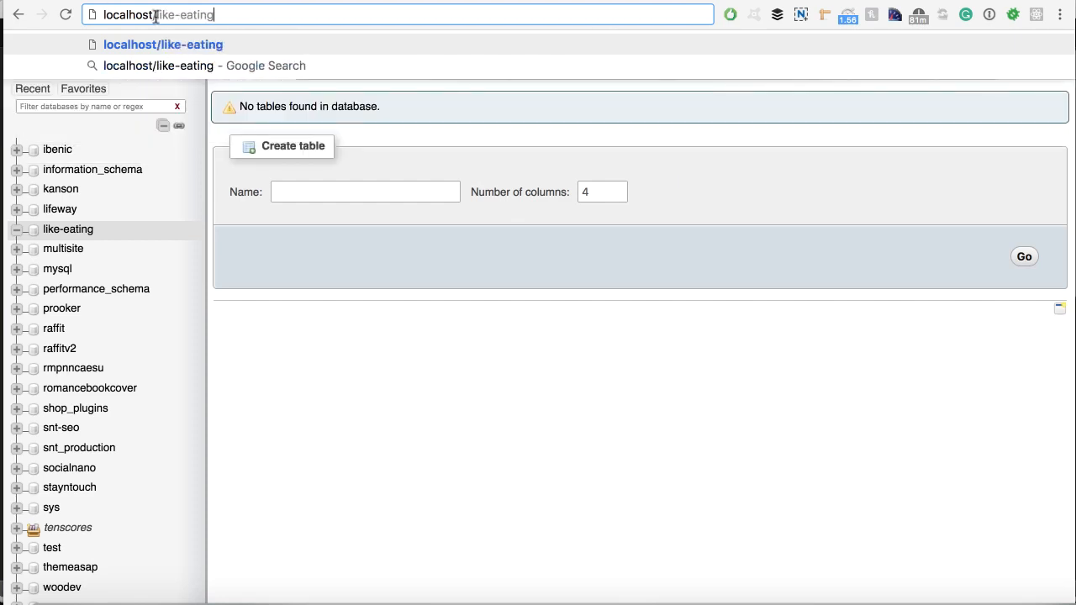
left_click_drag(157, 16, 219, 15)
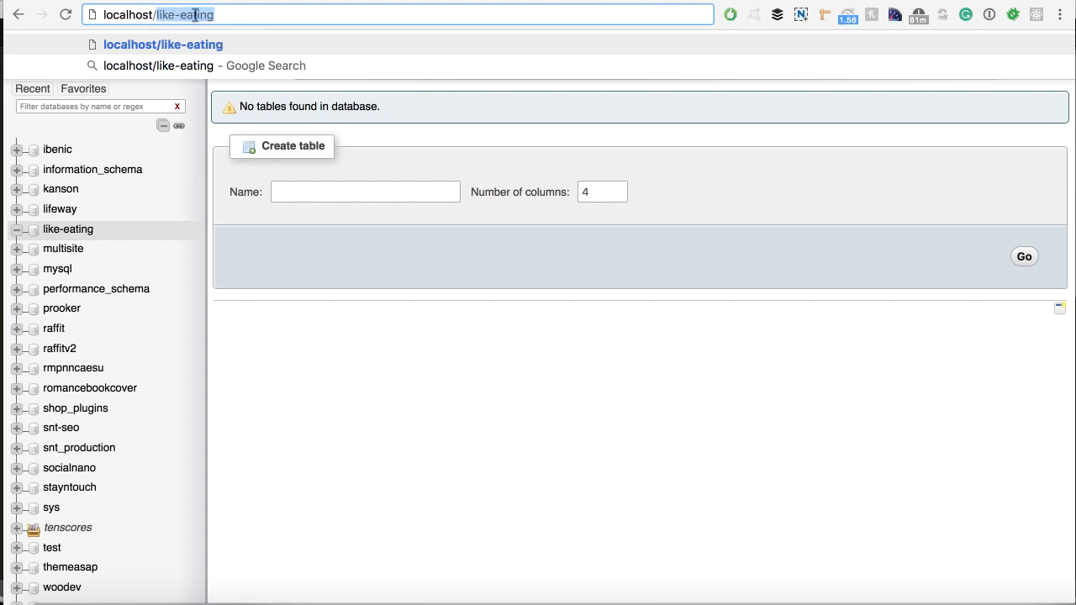
left_click(217, 15)
key("Return")
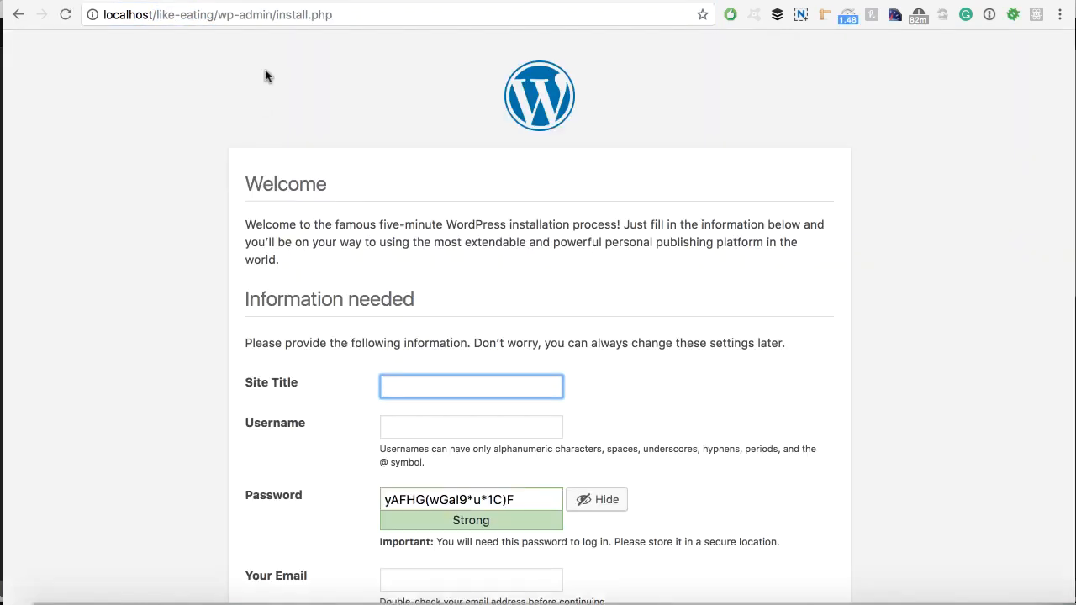
Enter site title 'Like Eating', the username and password, and confirm the weak password.
scroll(264, 75, "down", 3)
type("Like Eating")
left_click(402, 291)
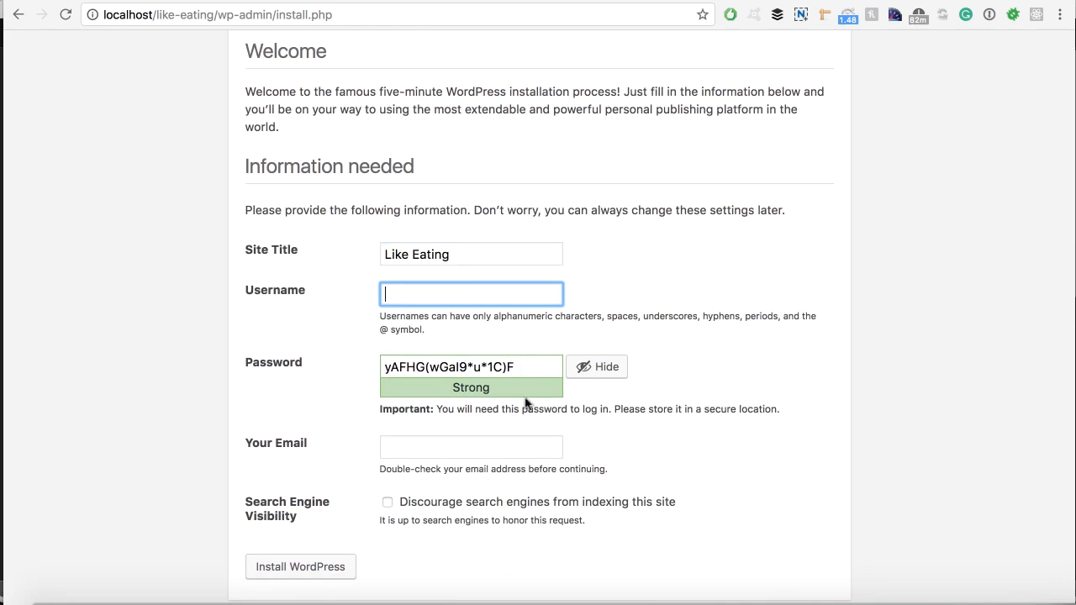
type("n")
key("Tab")
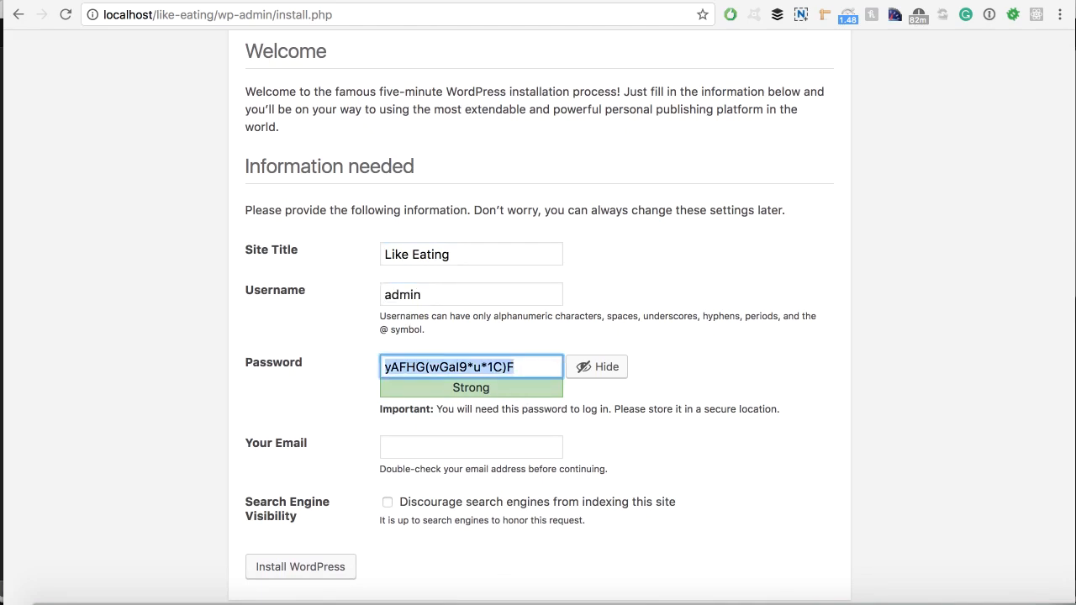
type("admin")
scroll(415, 421, "down", 1)
left_click(352, 304)
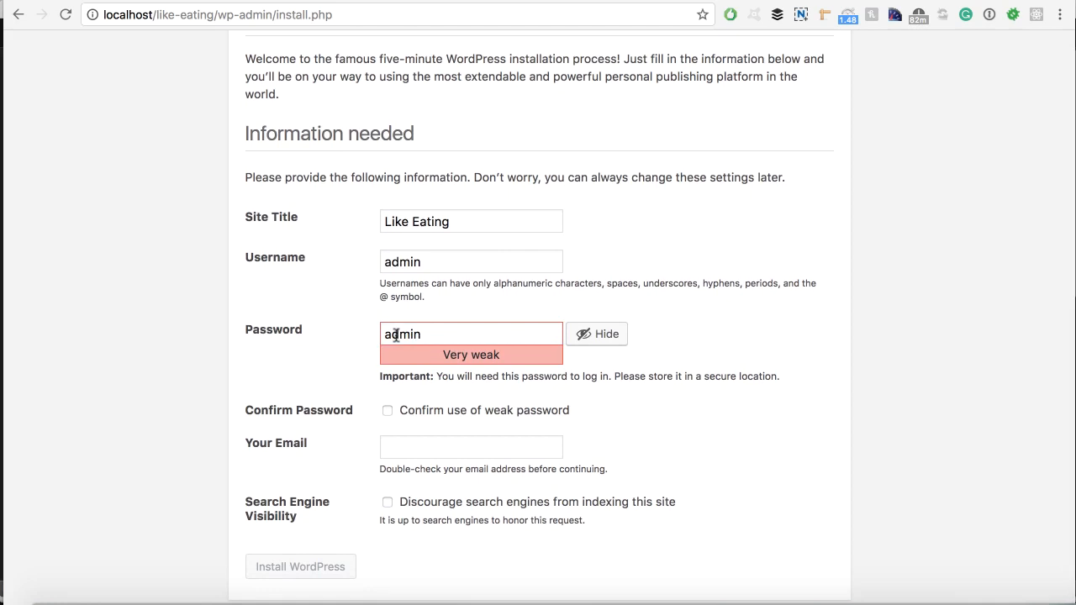
left_click(388, 411)
Fill the e-mail from the saved address, discourage search engines, and run Install WordPress.
scroll(354, 327, "down", 1)
scroll(232, 304, "down", 1)
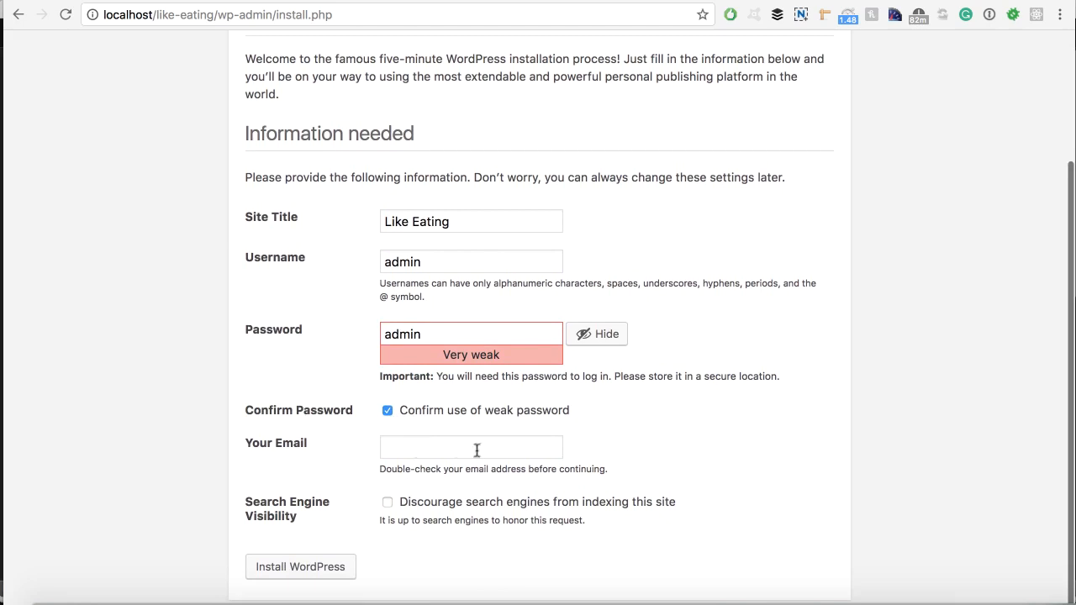
left_click(420, 447)
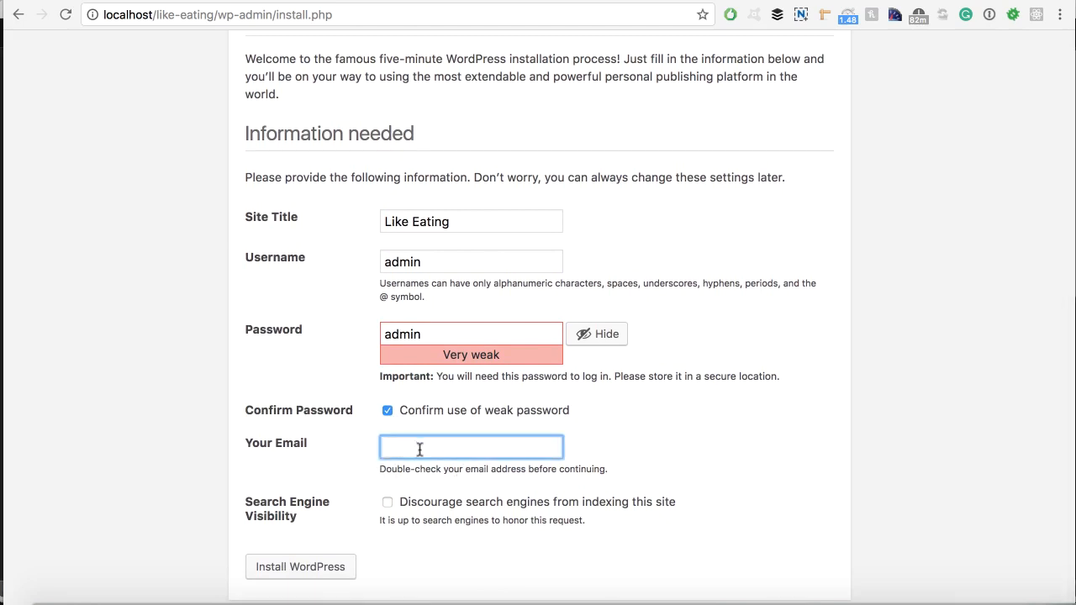
left_click(420, 467)
scroll(356, 472, "down", 1)
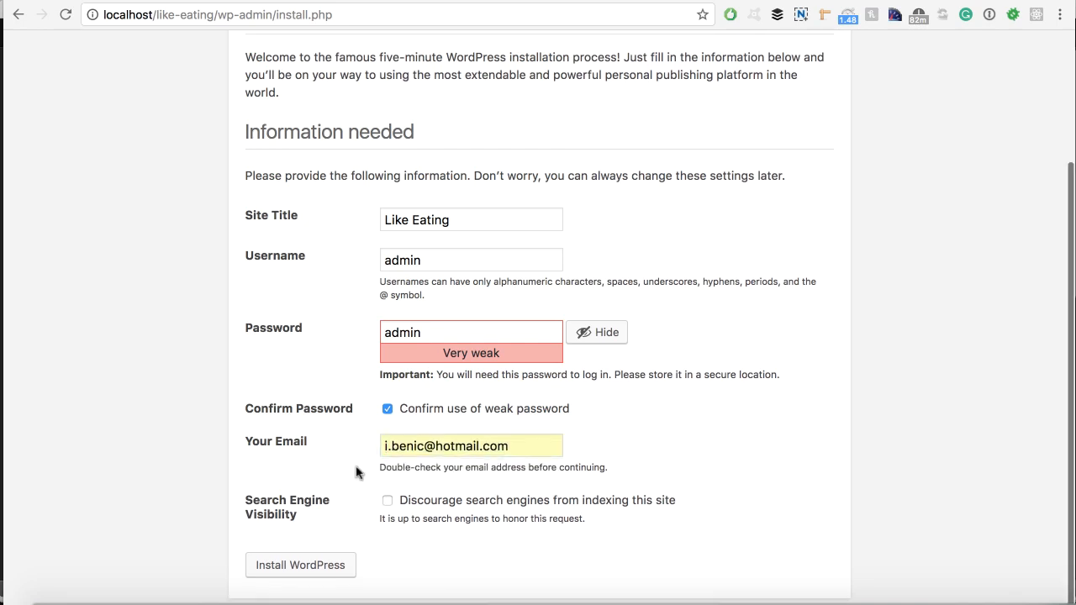
left_click(388, 501)
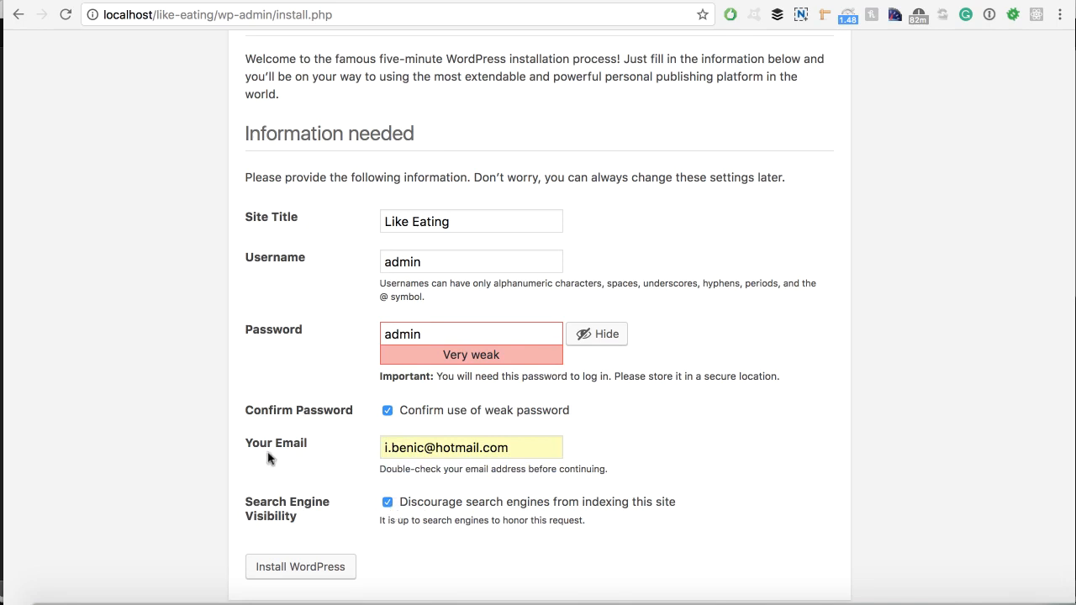
scroll(268, 462, "down", 1)
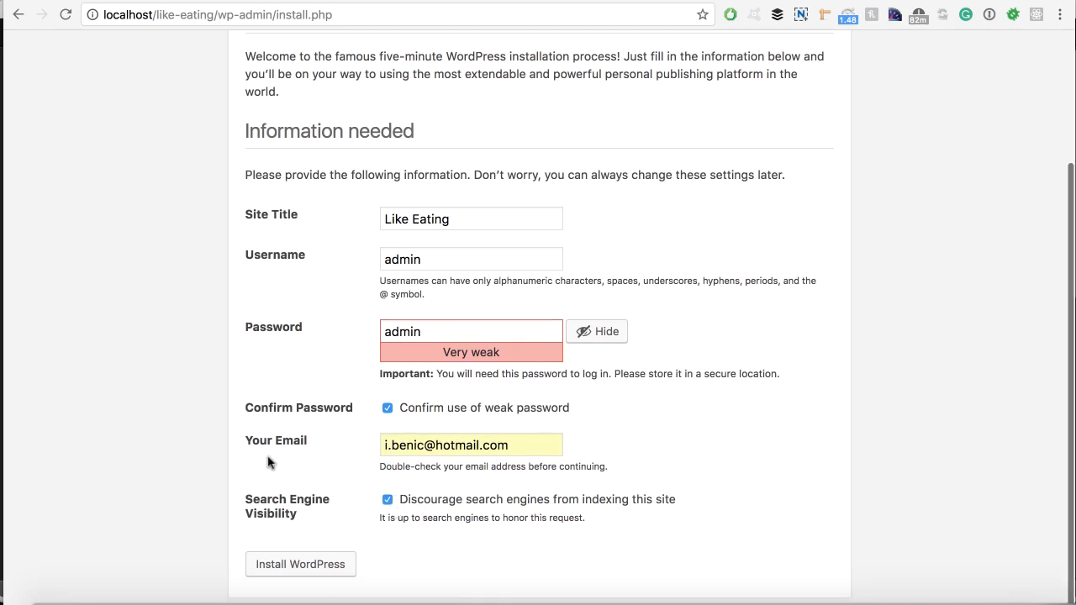
left_click(284, 573)
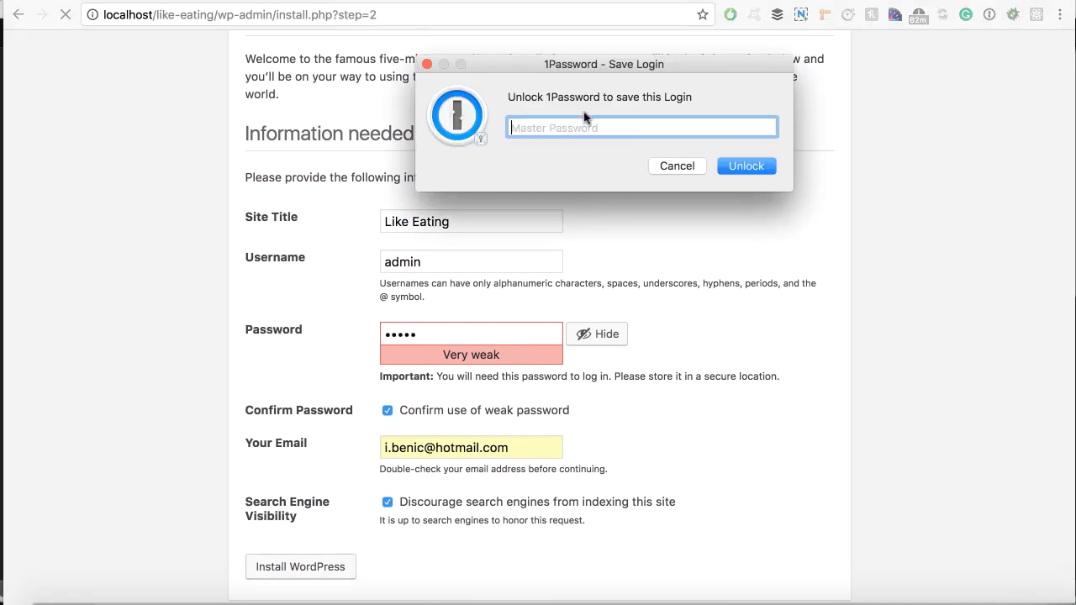
left_click(667, 168)
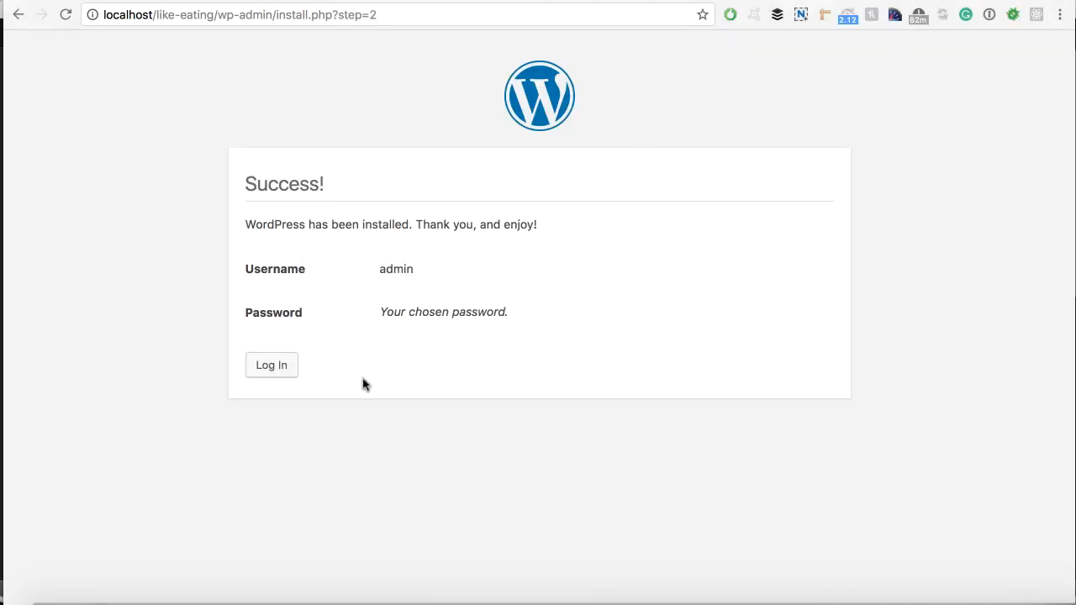
Log in as admin with the account password and open General Settings.
left_click(284, 365)
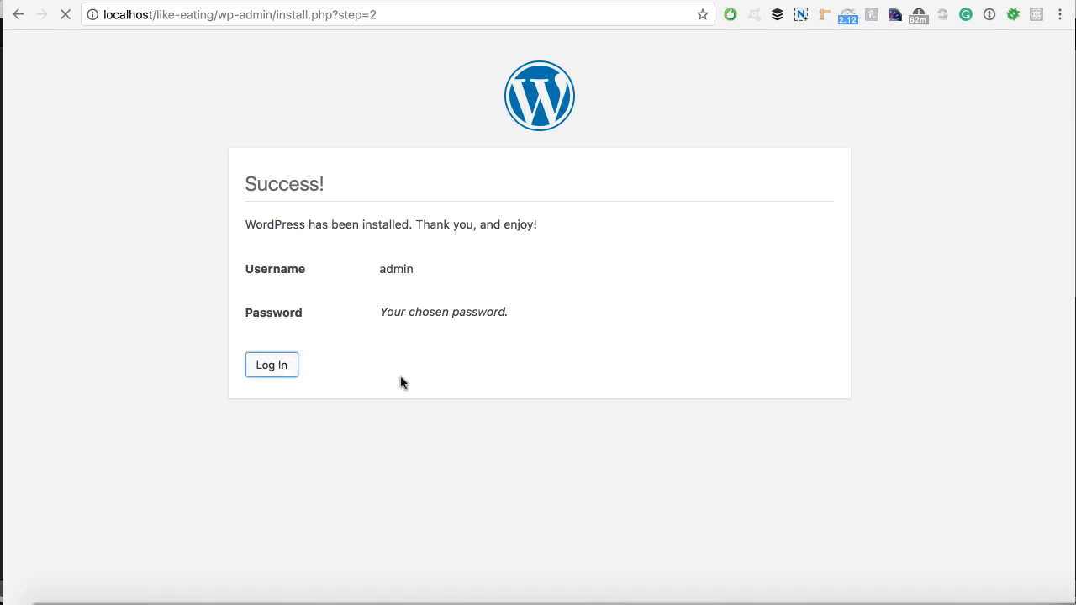
type("admin")
key("Tab")
type("test1")
key("Return")
left_click(664, 171)
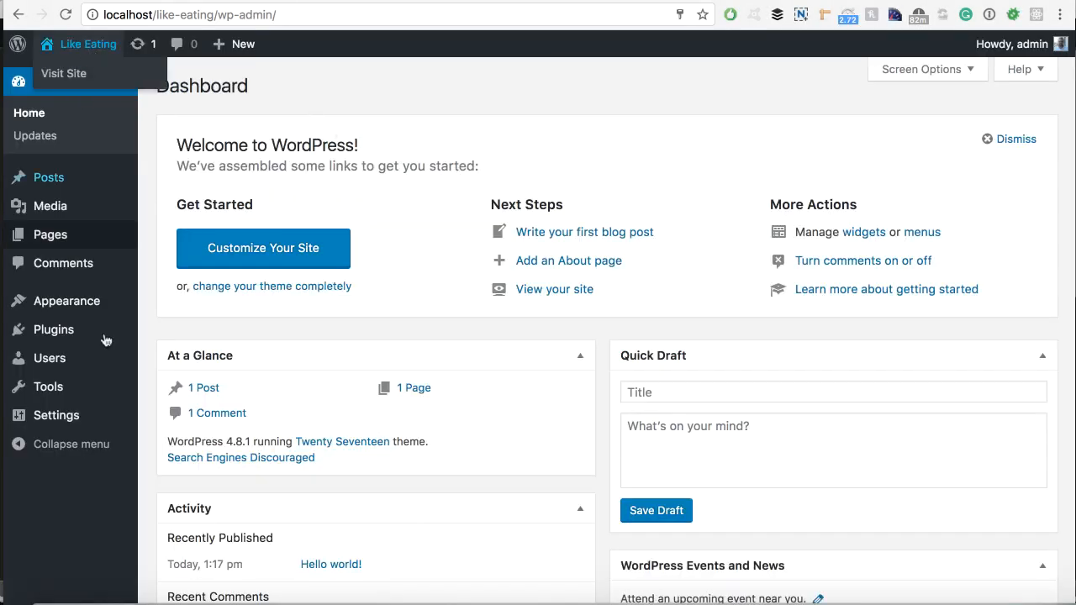
left_click(59, 420)
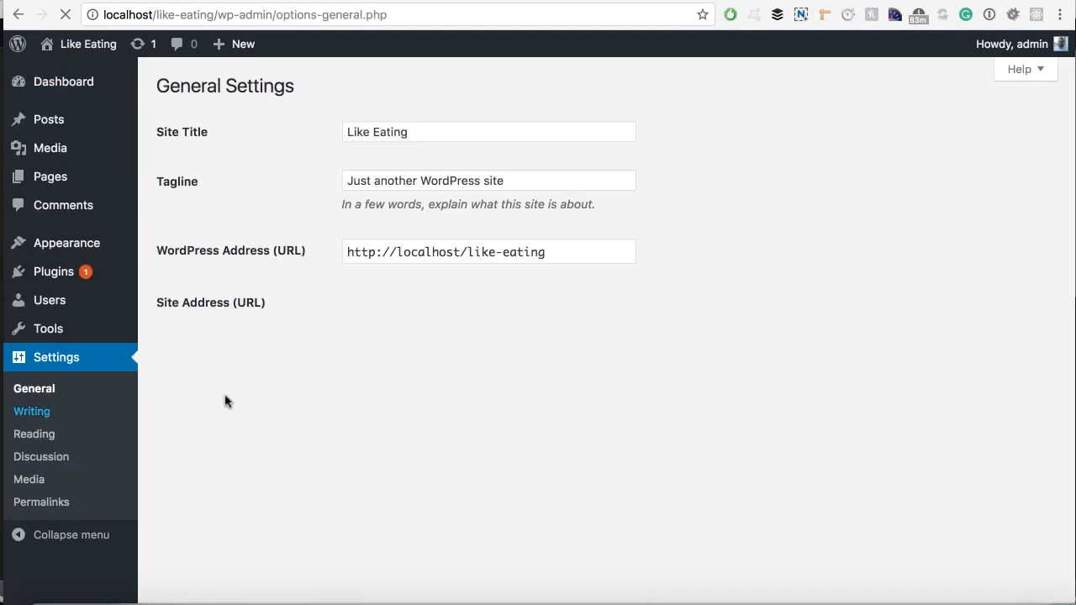
Select the Post name permalink structure and save the changes.
scroll(240, 356, "down", 1)
left_click(38, 502)
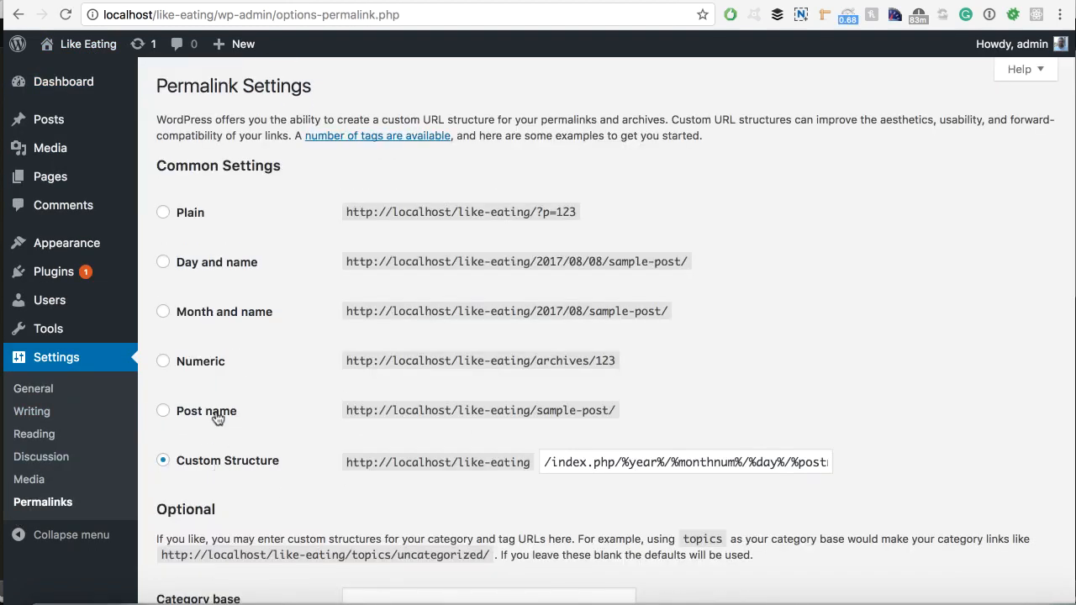
left_click(202, 417)
scroll(421, 412, "down", 2)
left_click(217, 539)
Review the .htaccess rewrite rules WordPress says must be added manually.
scroll(187, 477, "down", 3)
scroll(186, 477, "down", 3)
scroll(156, 435, "up", 3)
scroll(158, 429, "down", 3)
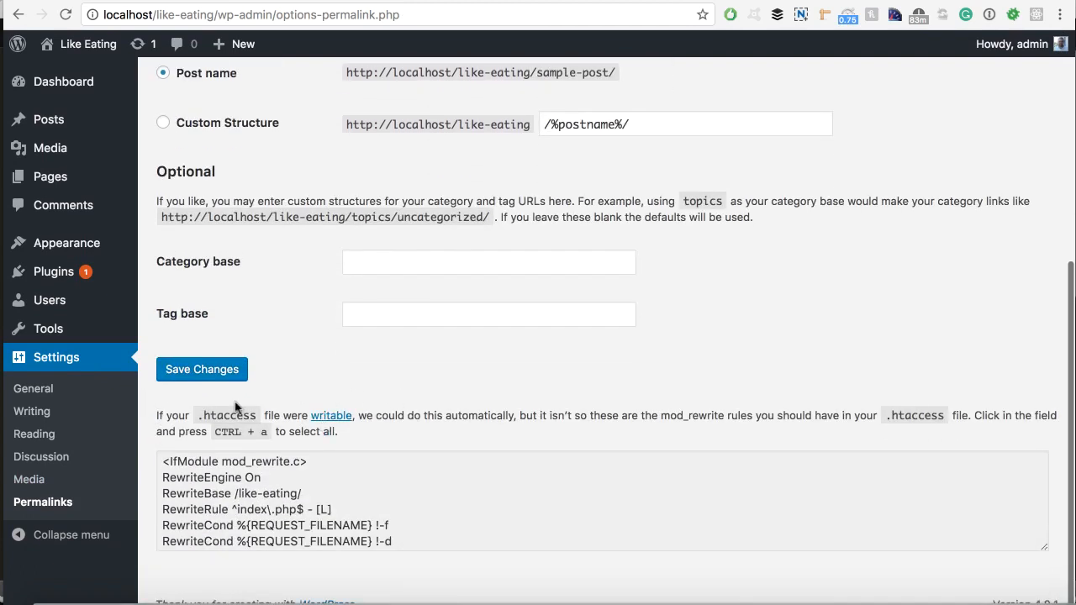
mouse_move(157, 415)
left_mouse_down()
mouse_move(348, 417)
mouse_move(364, 432)
mouse_move(151, 413)
mouse_move(361, 413)
mouse_move(384, 432)
mouse_move(161, 430)
mouse_move(150, 413)
left_mouse_up()
left_click(151, 414)
left_click(363, 434)
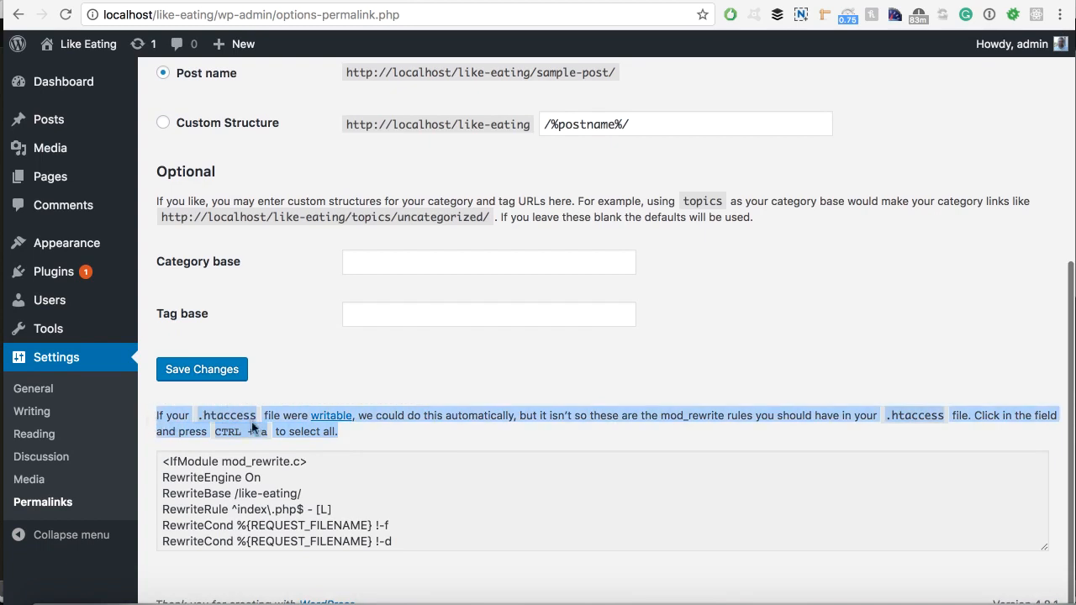
left_click(196, 414)
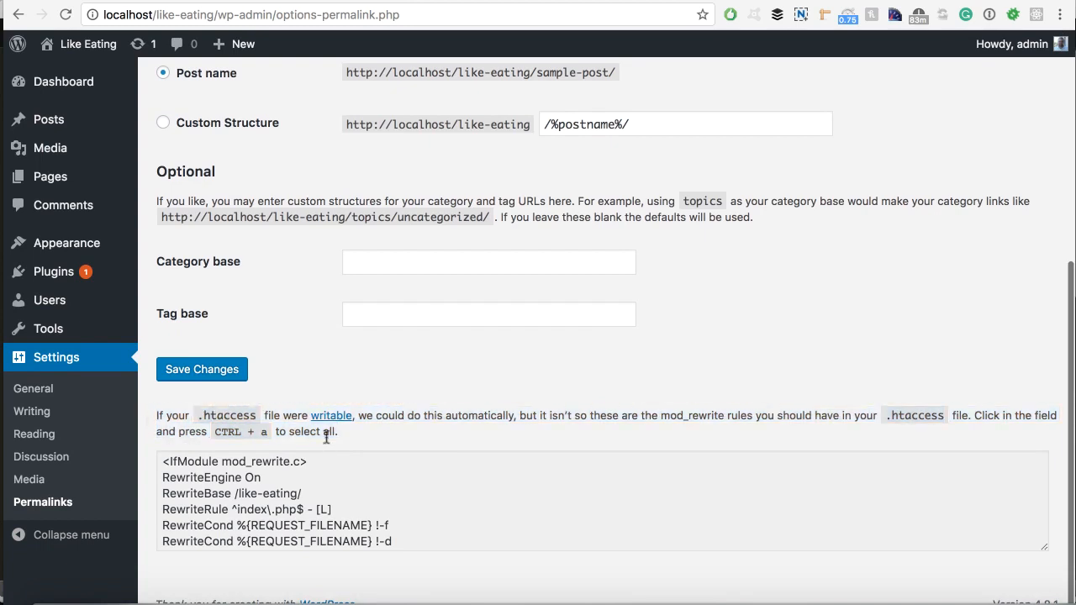
left_click_drag(341, 433, 173, 427)
left_click(158, 414)
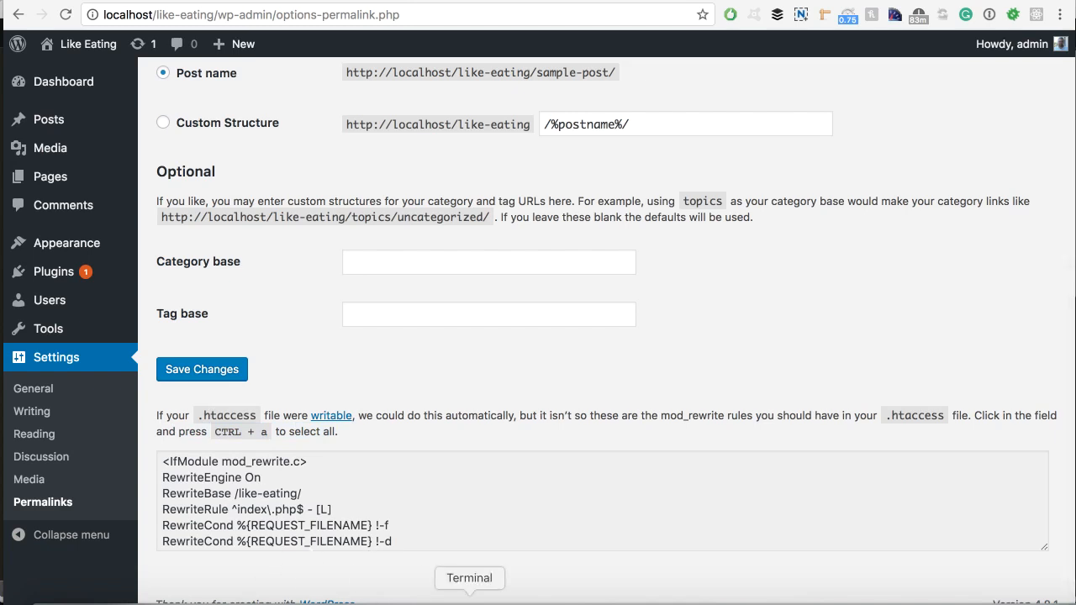
left_click(467, 599)
In the local shell, navigate to the sites folder containing like-eating.
left_click_drag(600, 90, 592, 329)
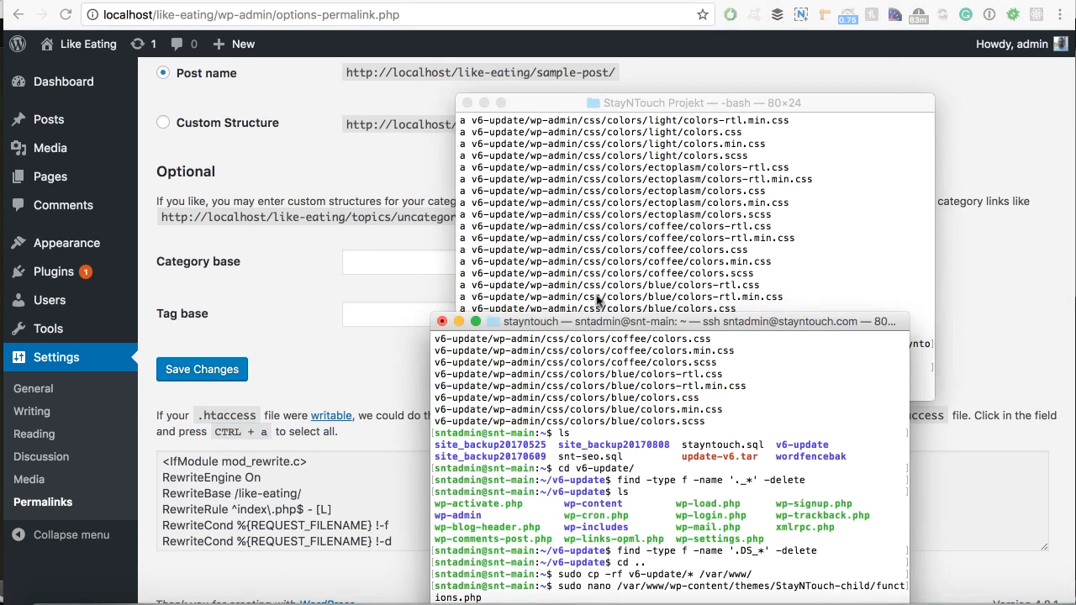
left_click(599, 220)
type("cd ..")
key("Return")
type("cd ..")
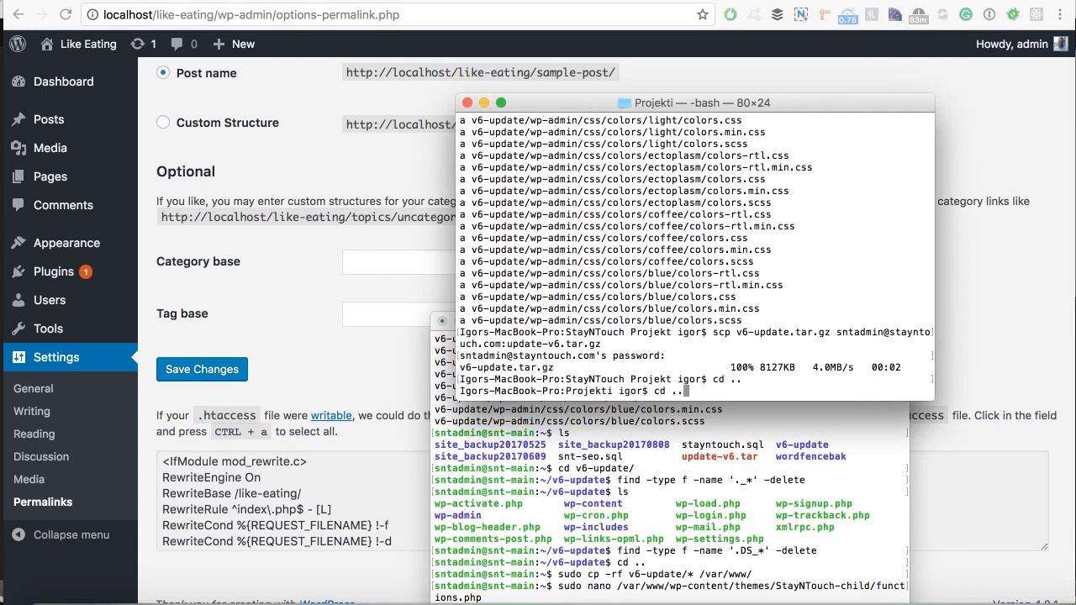
key("Return")
type("cd sites")
key("Return")
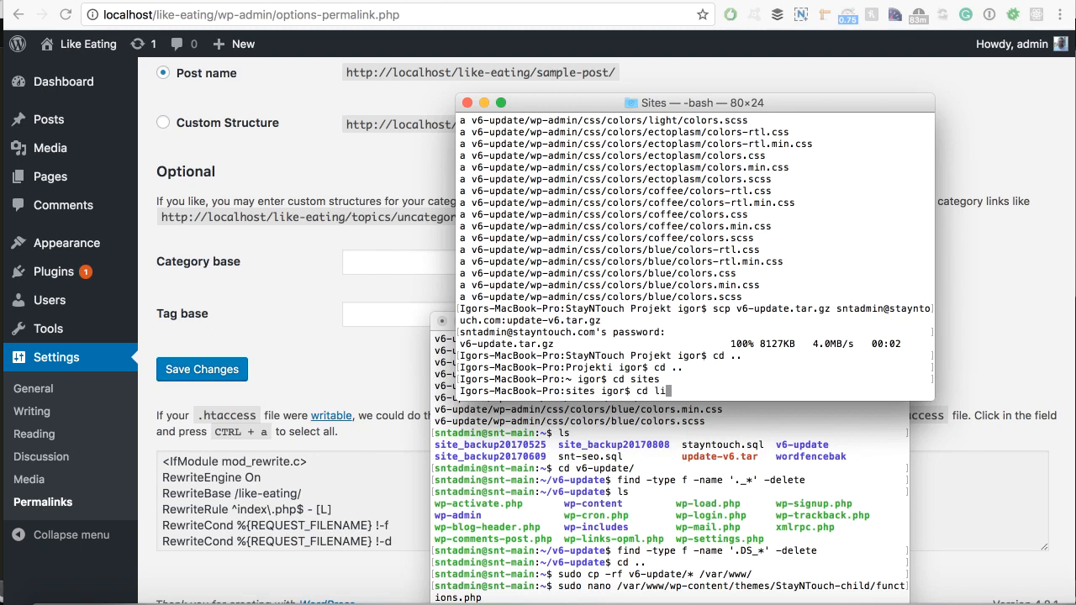
type("cd like-eating")
key("Return")
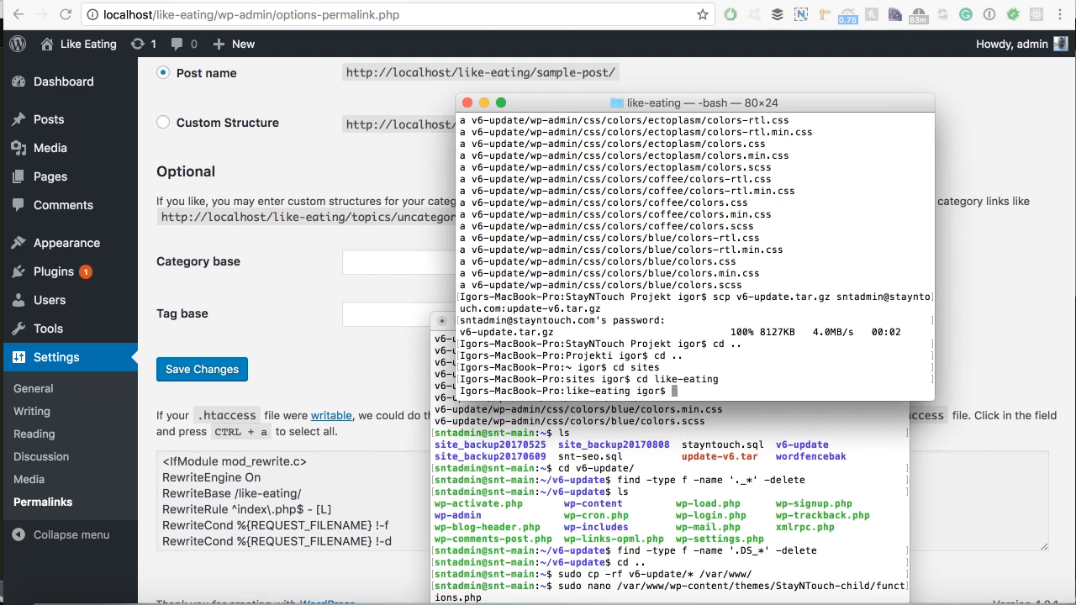
type("cd ..")
key("Return")
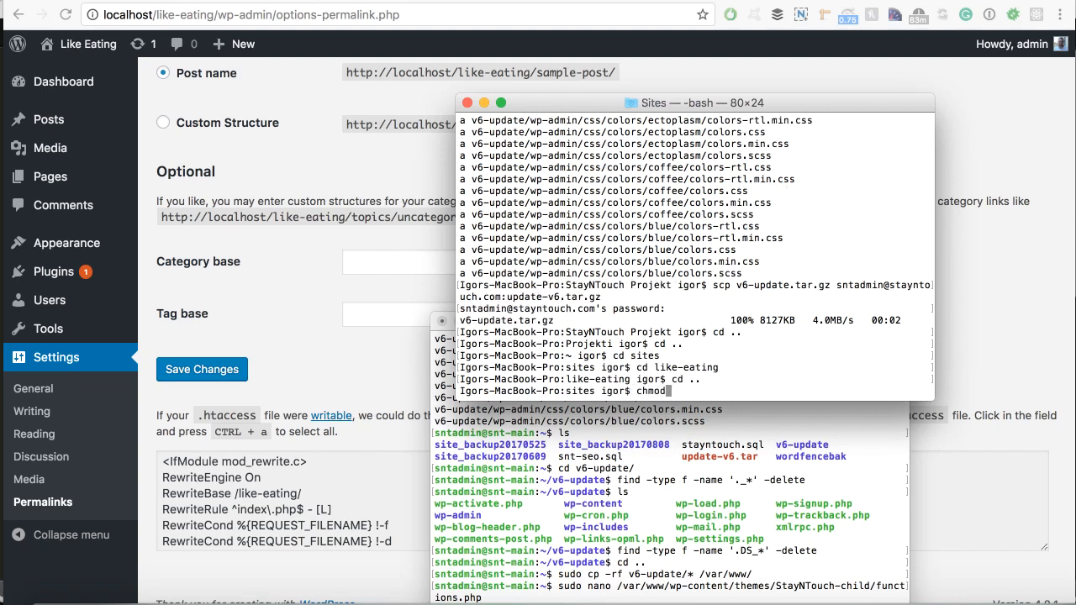
Run chmod -R 755 on like-eating/* and reload the permalinks page.
type("chmod -R 77")
type("ike")
key("Return")
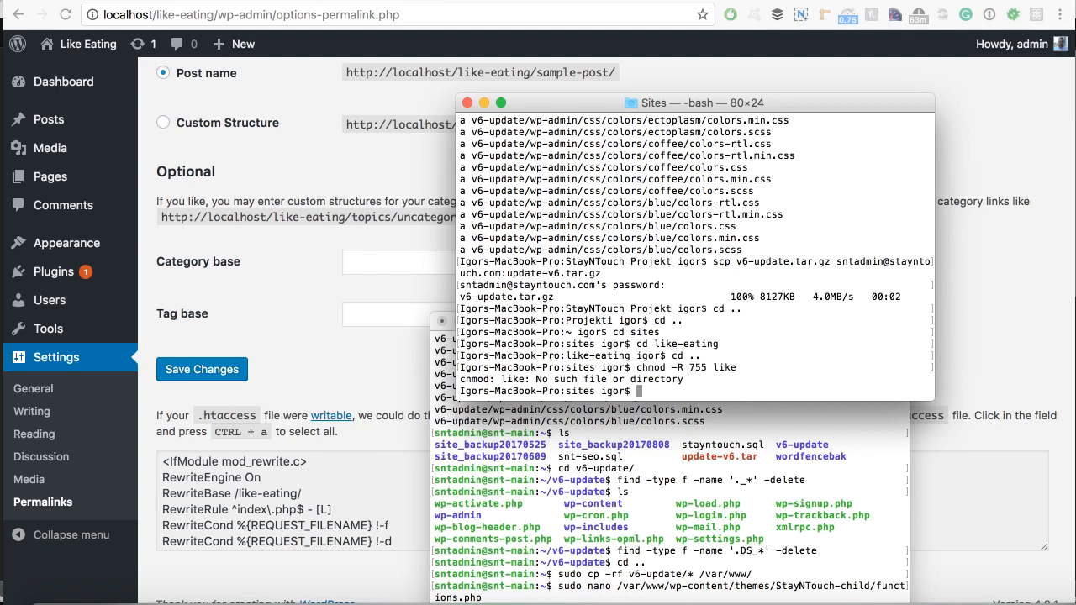
key("Up")
key("Tab")
key("Return")
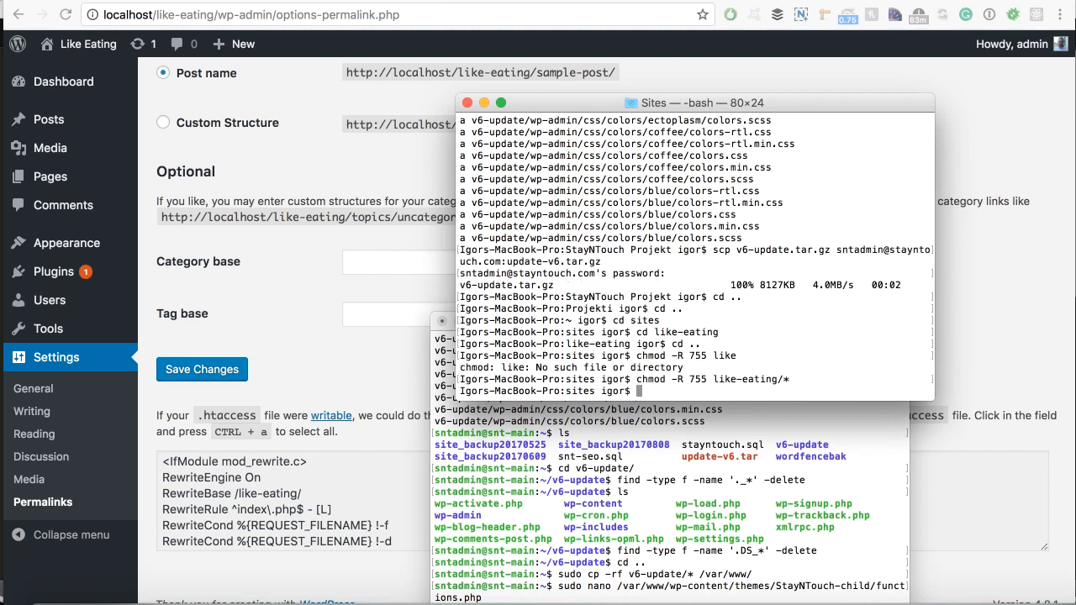
left_click(294, 301)
key("super+r")
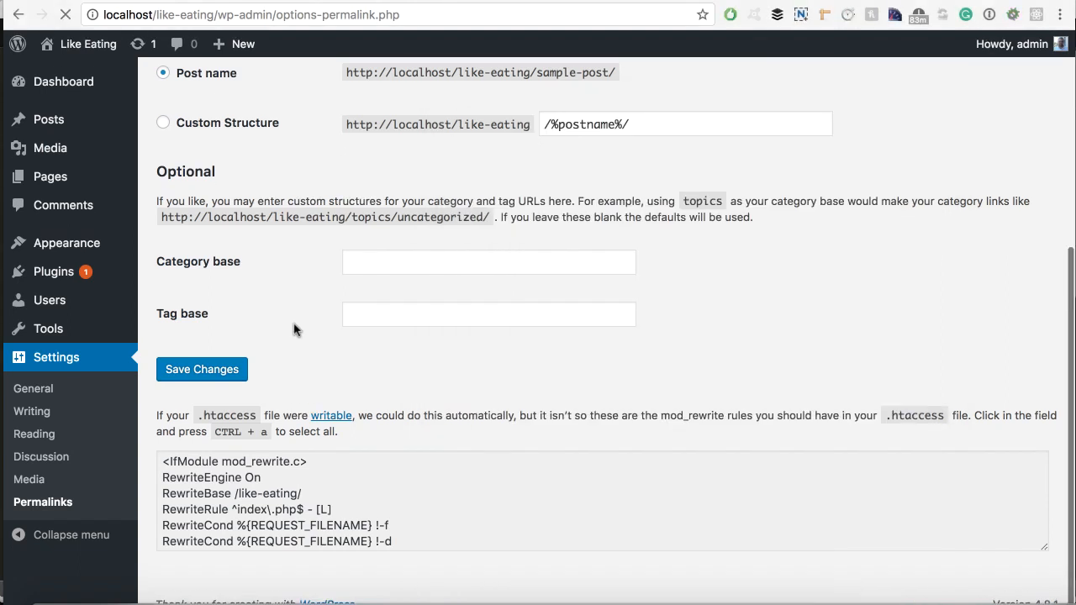
scroll(459, 529, "down", 3)
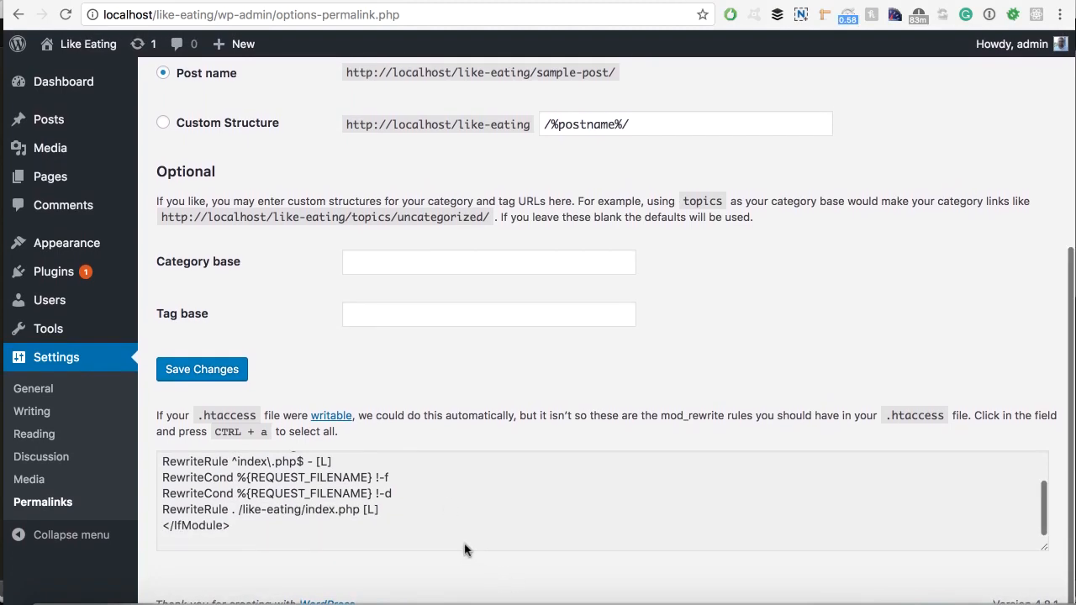
scroll(446, 542, "up", 5)
Close the remote ssh window and rerun the command as chmod -R 777 like-eating/*.
left_click(469, 598)
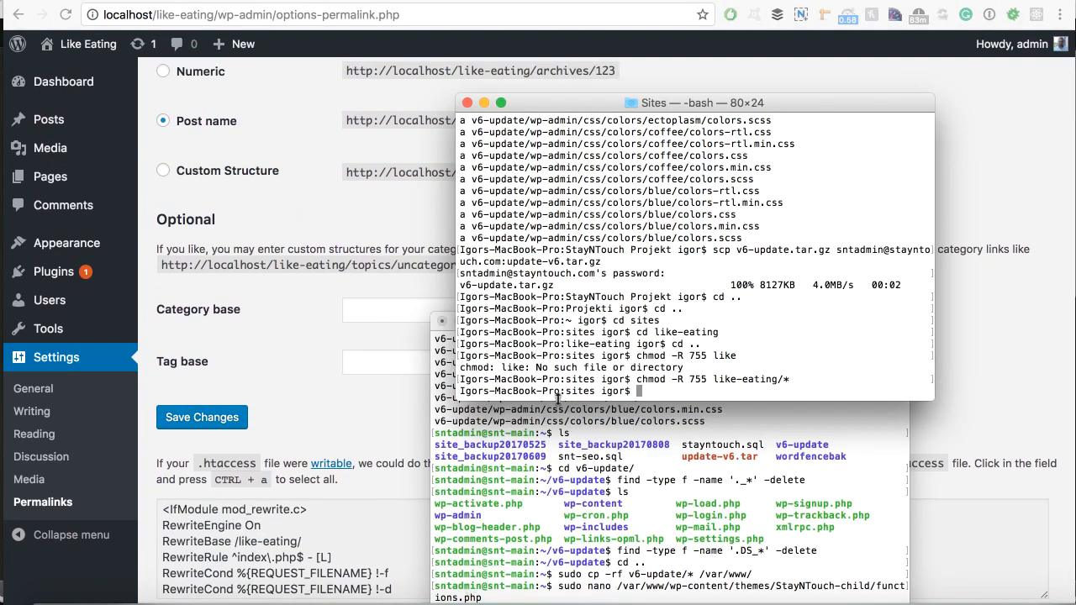
left_click(443, 322)
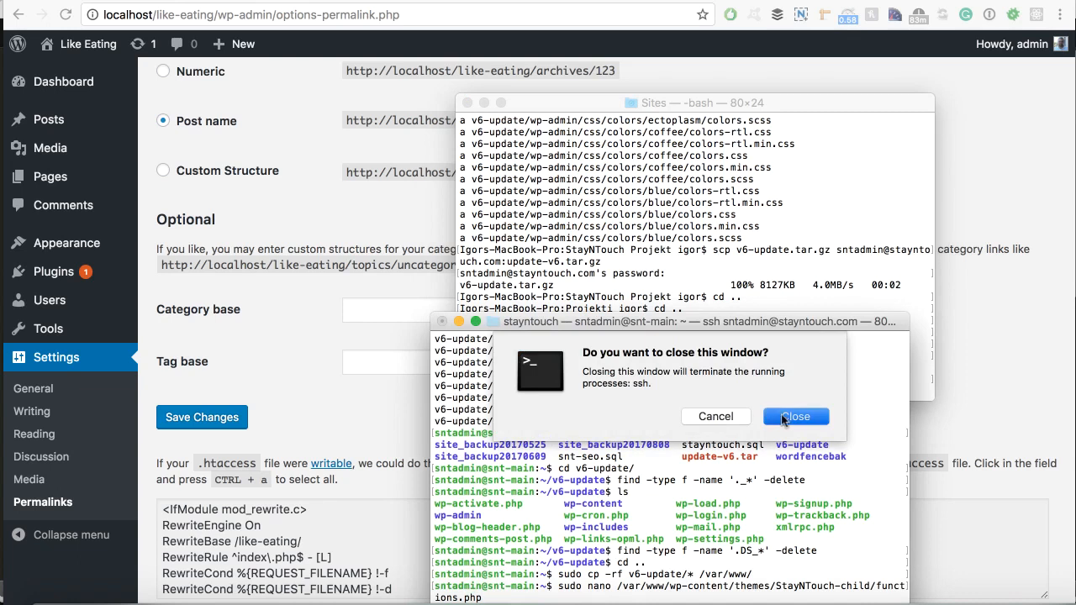
key("Return")
key("Up")
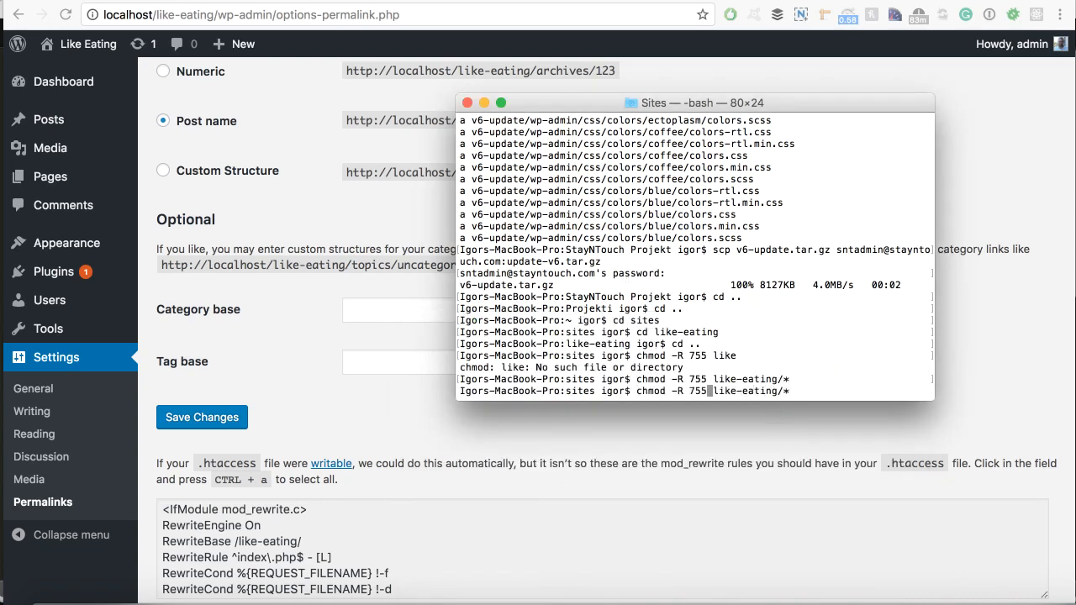
key("BackSpace")
key("BackSpace")
type("77")
key("Return")
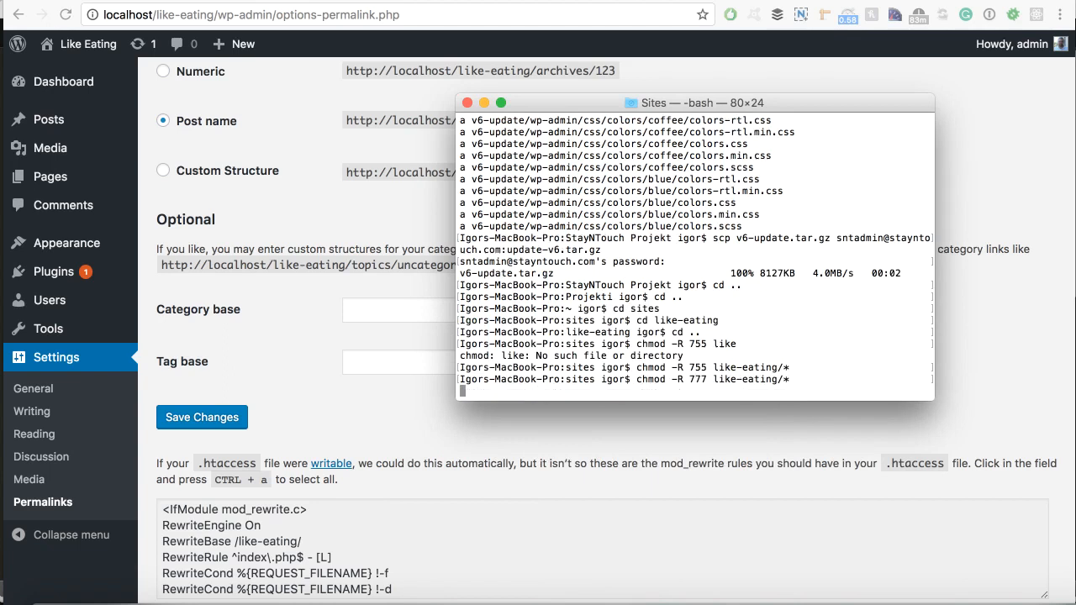
scroll(628, 332, "up", 5)
scroll(628, 332, "down", 5)
left_click_drag(689, 381, 737, 379)
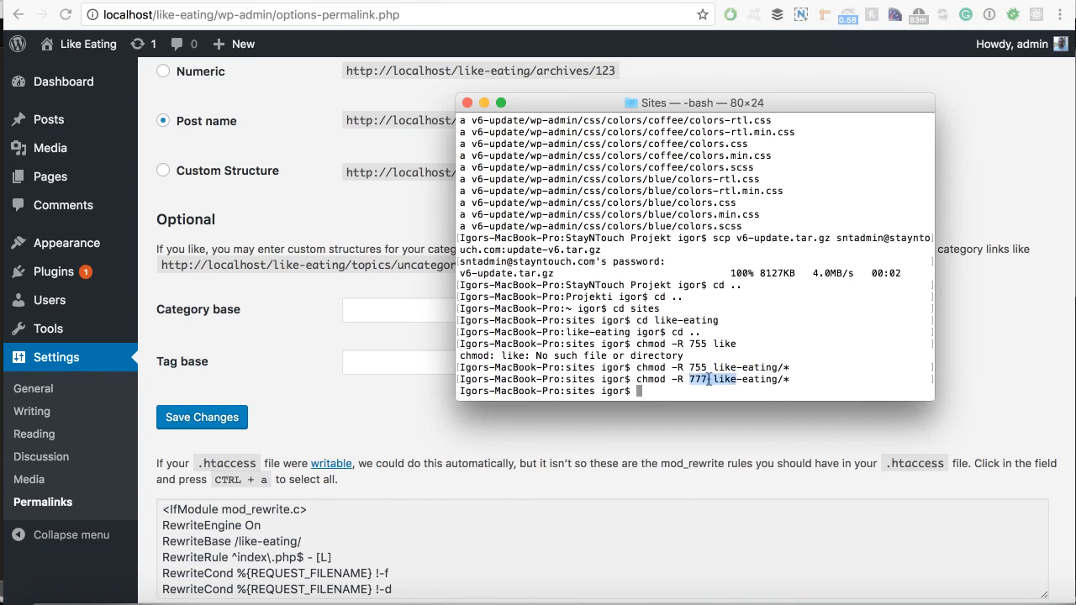
Save the Post name permalink settings again.
left_click(434, 426)
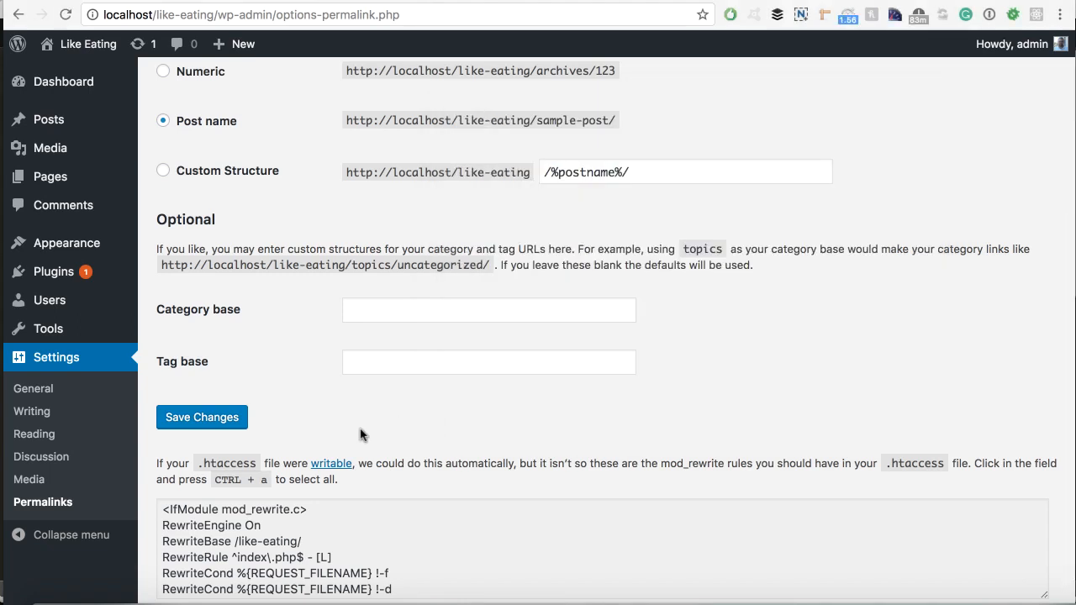
scroll(360, 435, "down", 1)
left_click(244, 367)
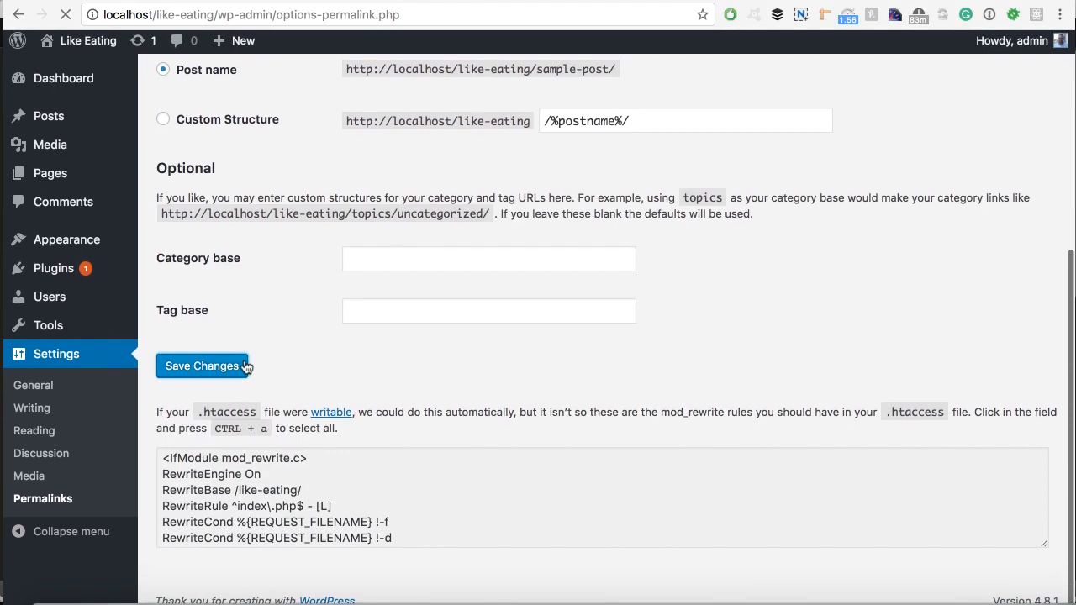
scroll(252, 374, "down", 5)
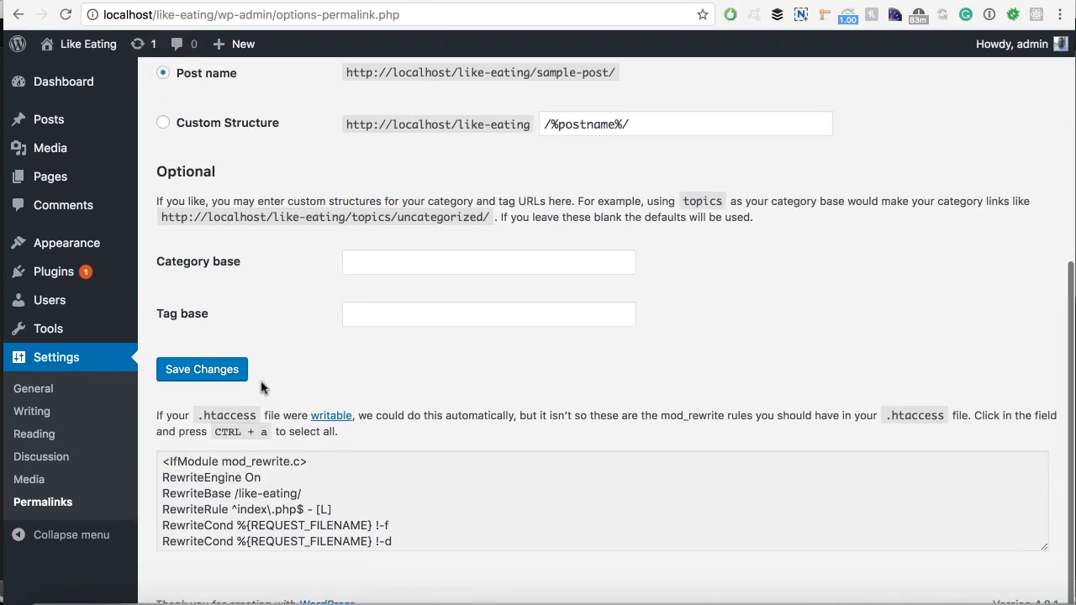
Run chmod -R 777 on the like-eating folder itself.
triple_click(277, 510)
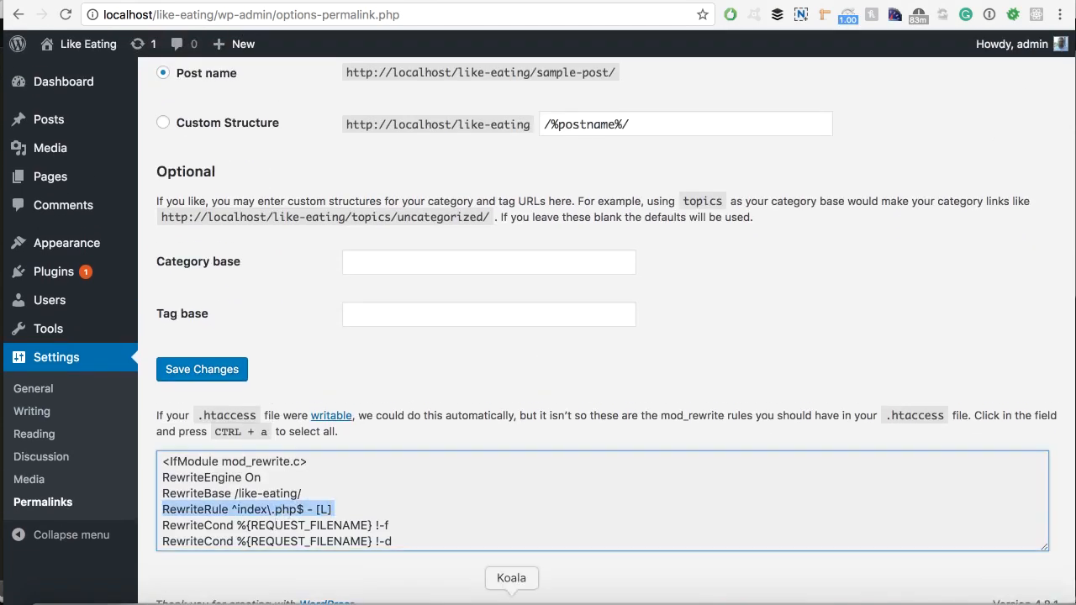
left_click(497, 597)
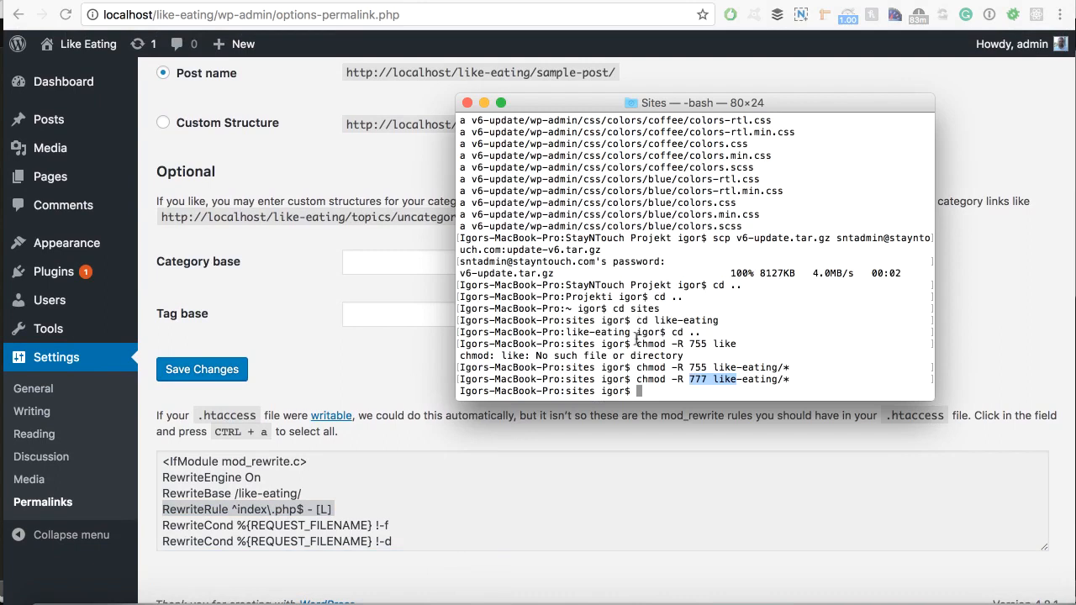
key("Up")
key("Return")
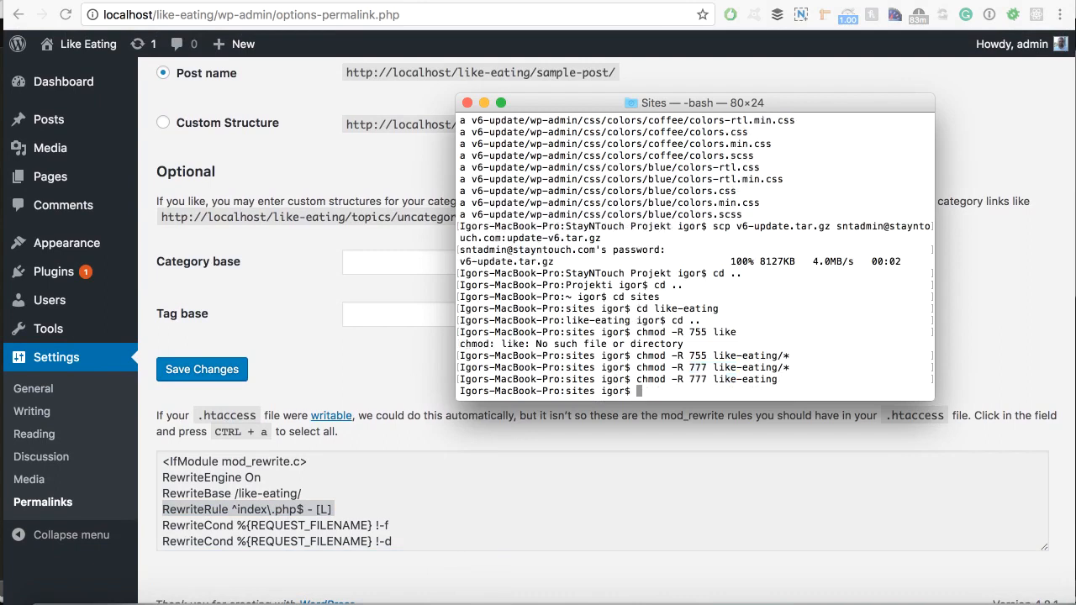
Resave the permalinks and check the manual .htaccess rules no longer appear.
key("super+Tab")
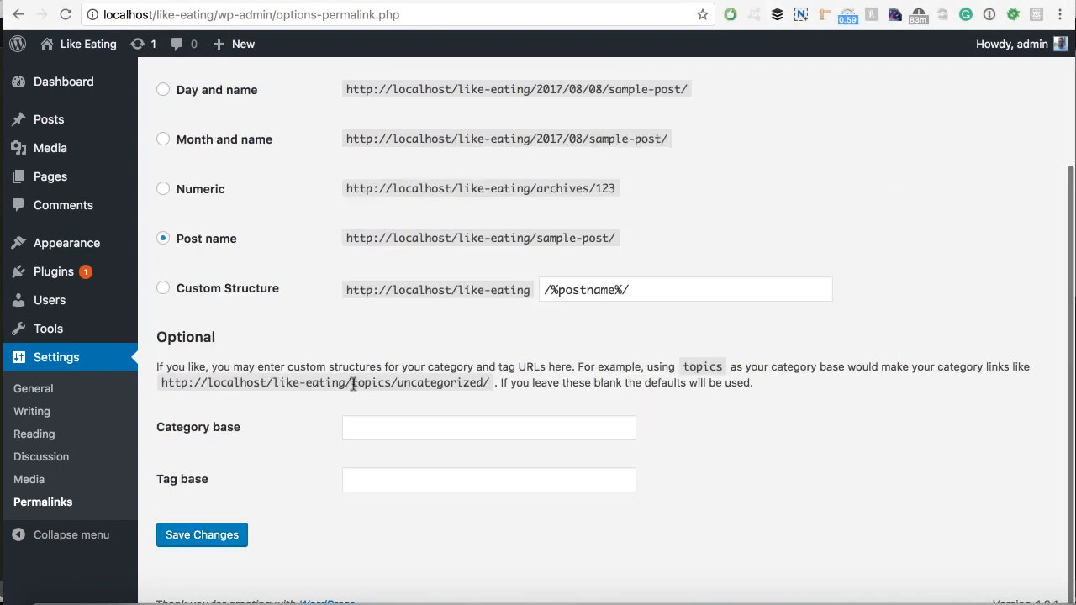
left_click(220, 540)
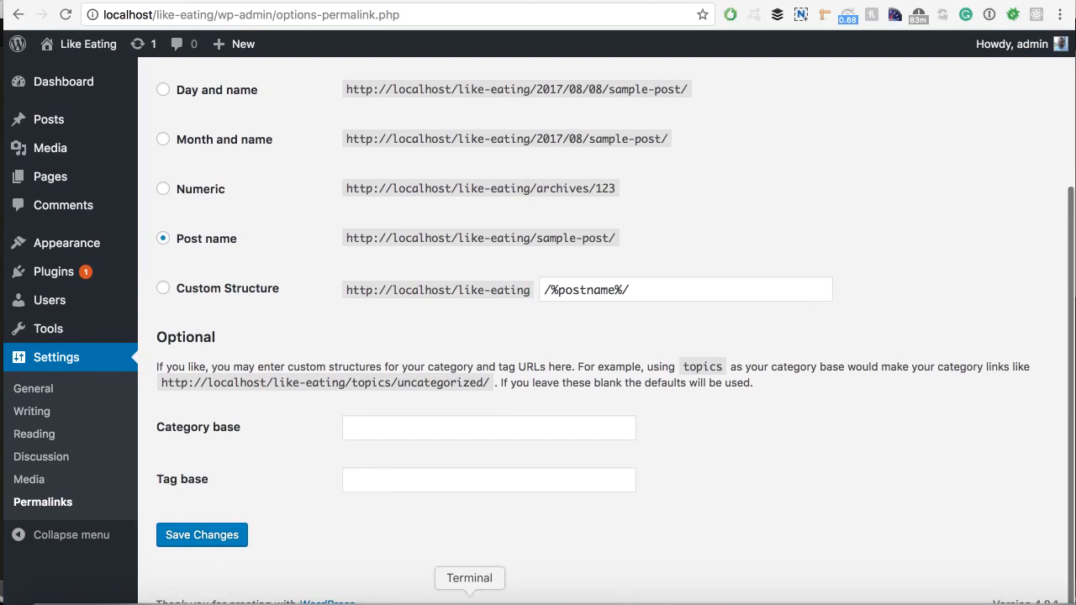
left_click(470, 602)
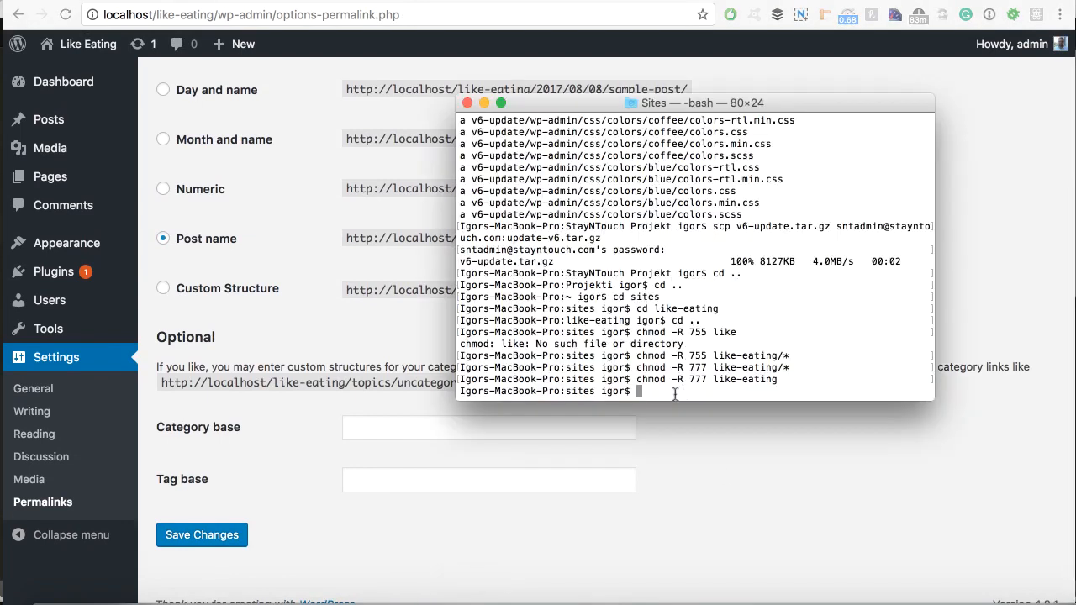
left_click(322, 392)
scroll(312, 387, "up", 1)
scroll(308, 383, "down", 1)
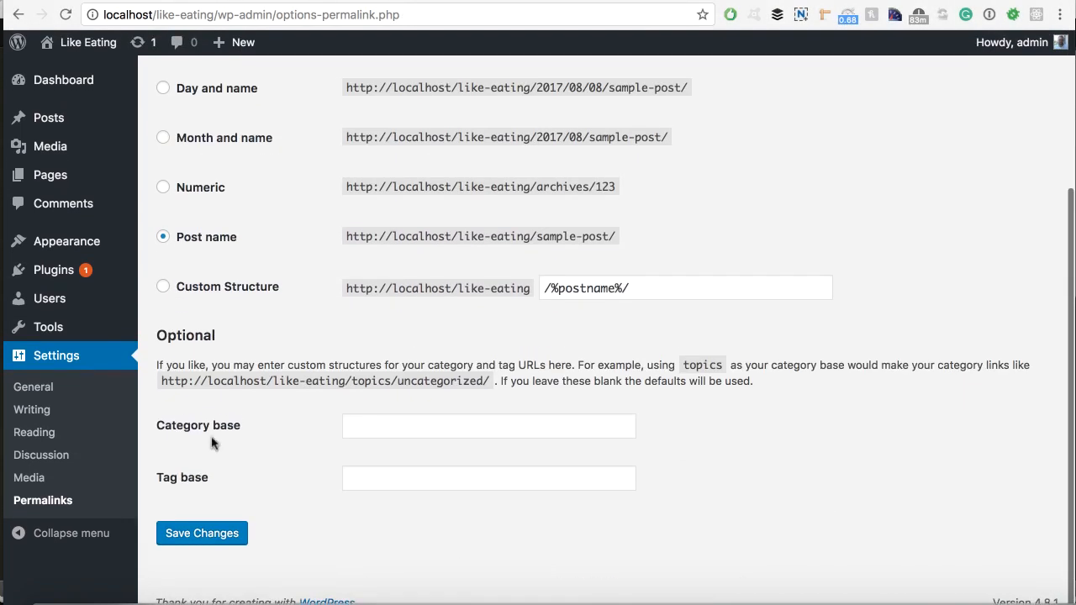
scroll(257, 396, "up", 2)
scroll(257, 487, "down", 2)
scroll(233, 434, "up", 5)
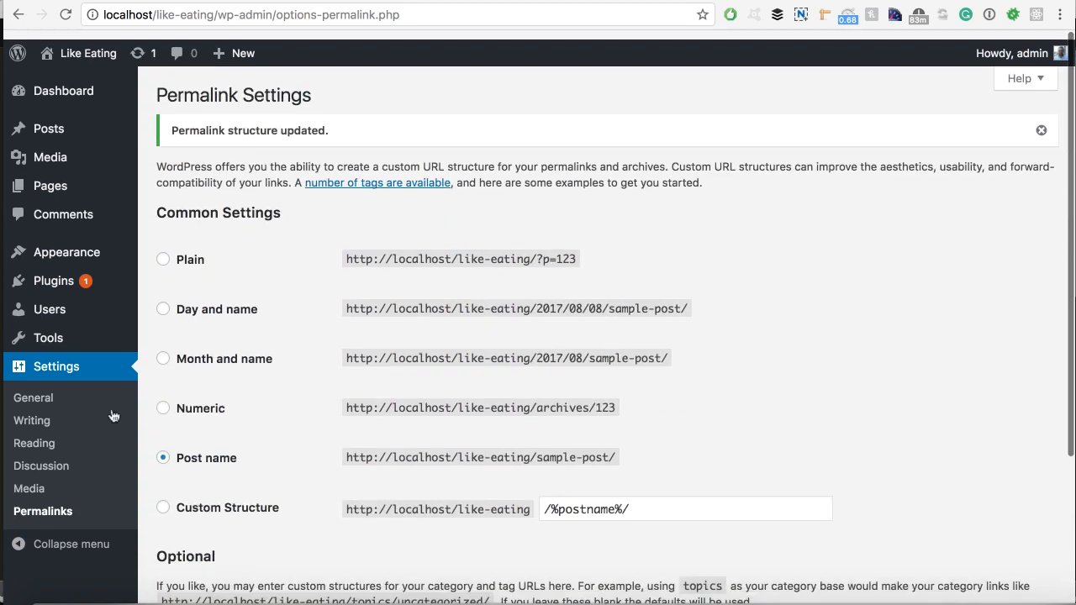
mouse_move(126, 301)
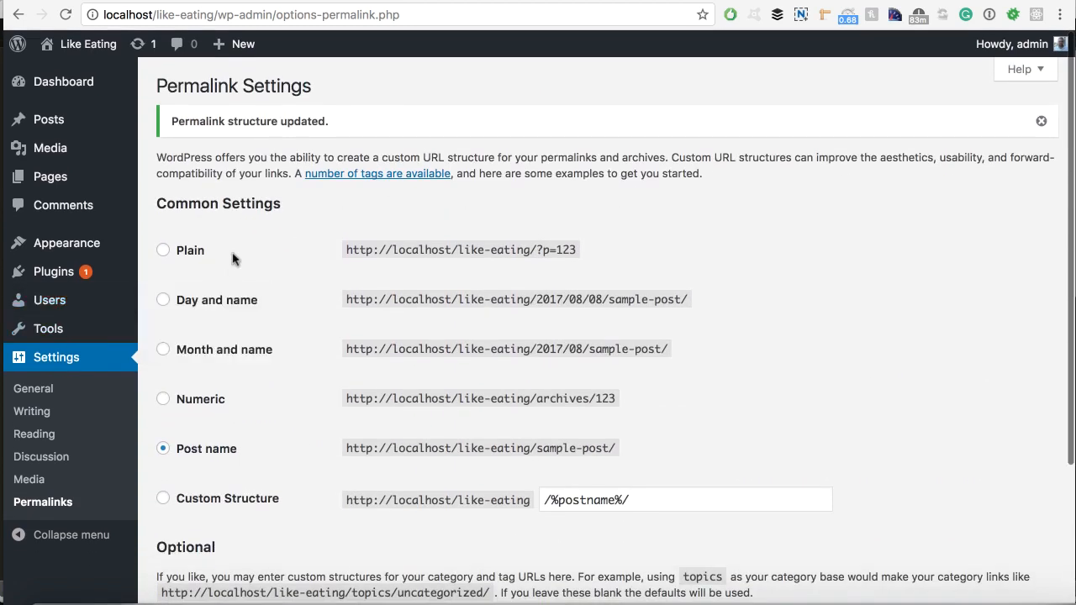
scroll(236, 257, "down", 1)
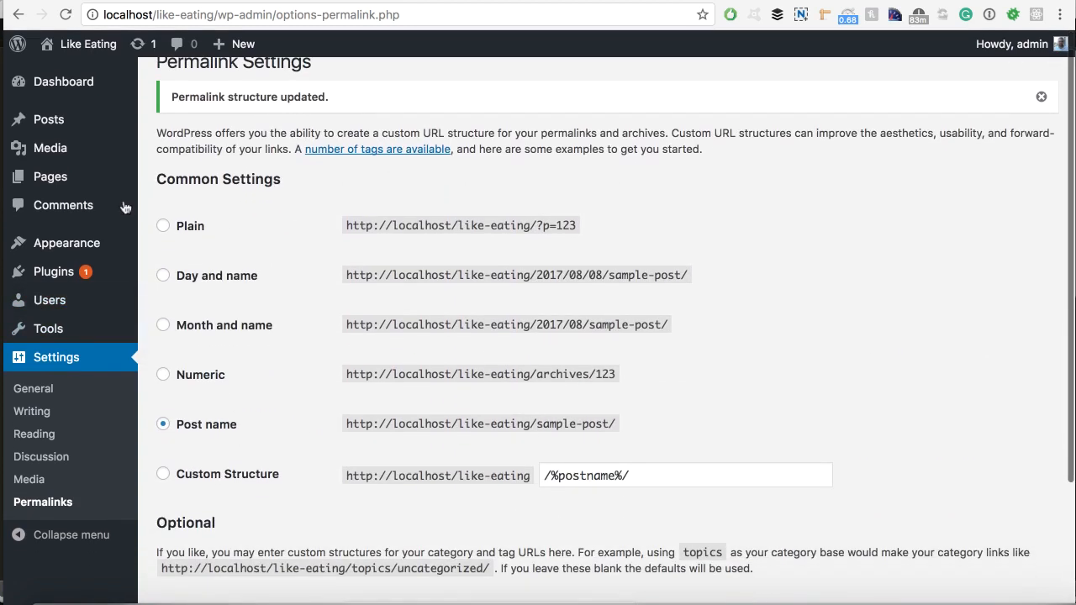
Try installing BuddyPress from Plugins > Add New and cancel the FTP connection dialog.
mouse_move(61, 157)
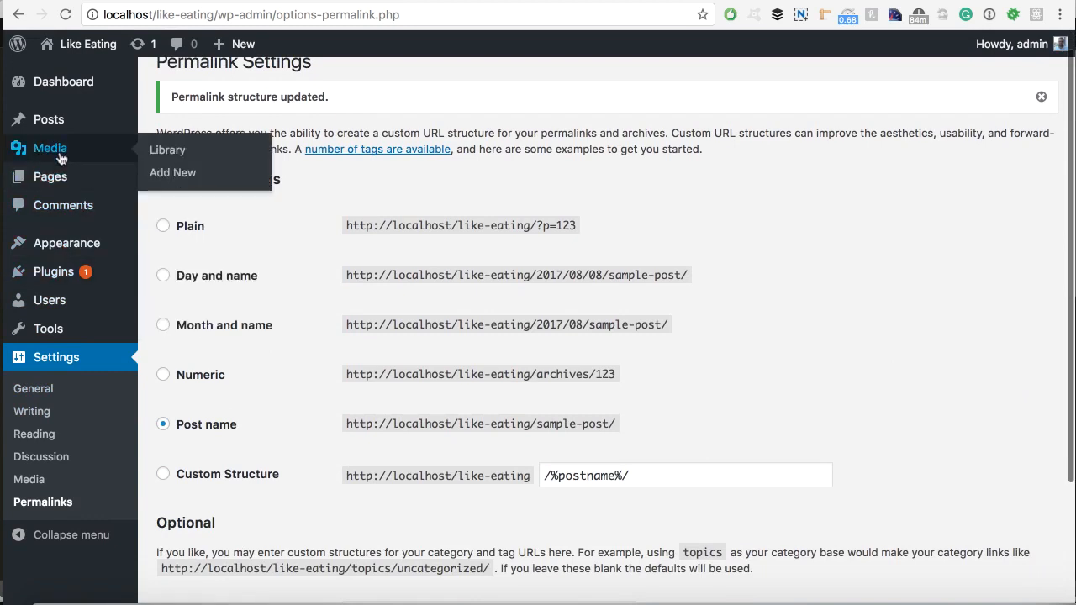
left_click(62, 270)
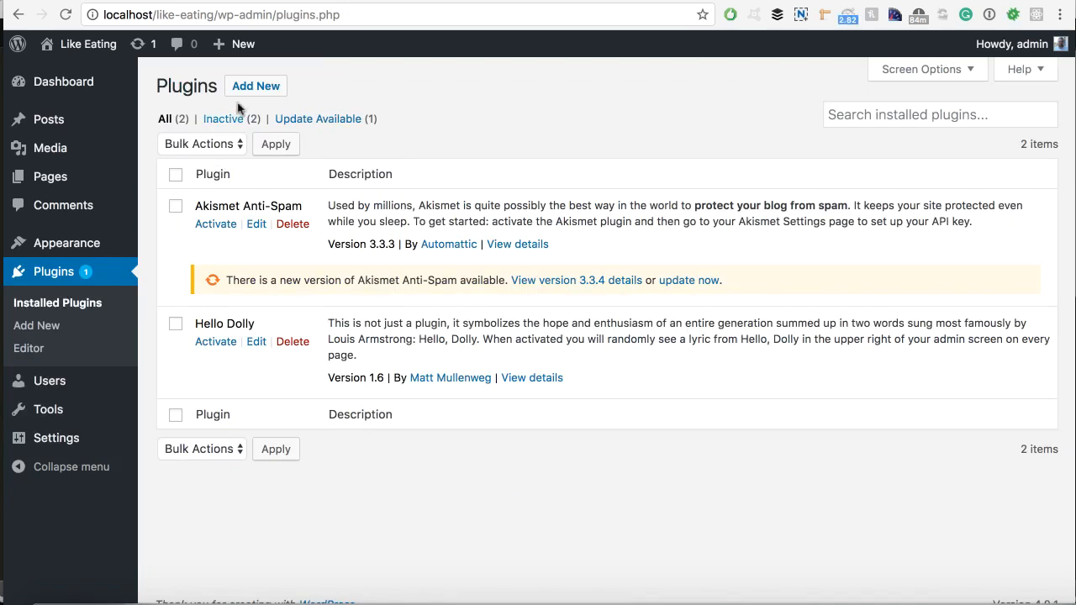
left_click(246, 91)
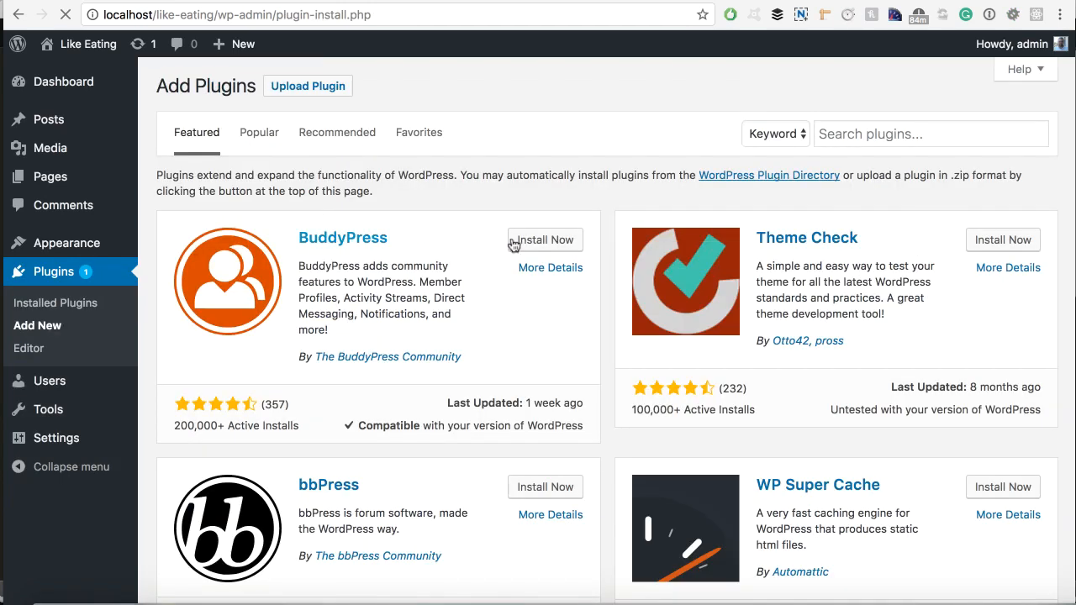
left_click(545, 239)
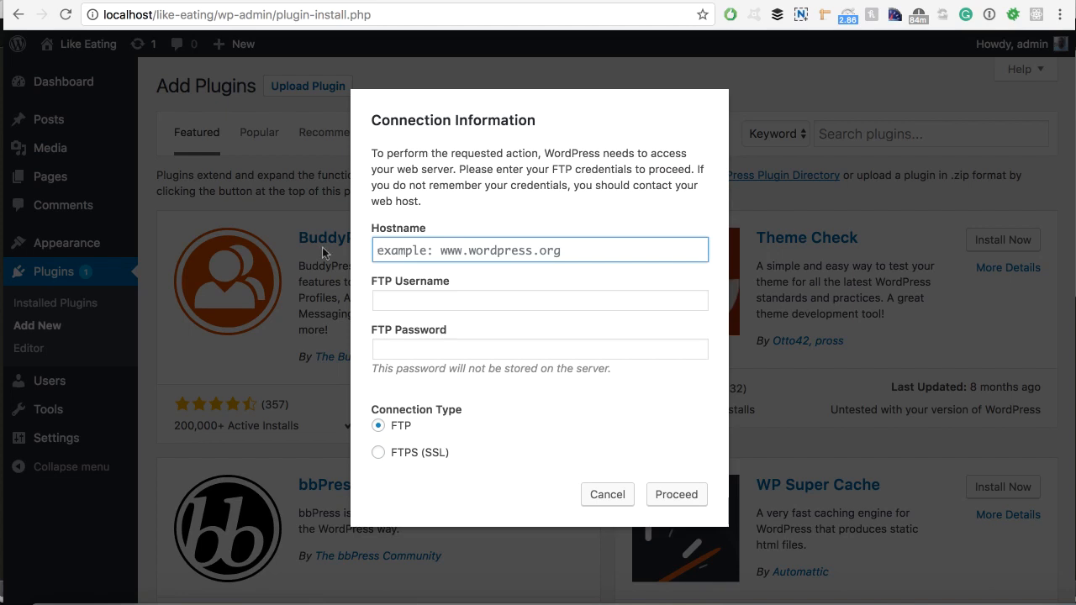
left_click(606, 496)
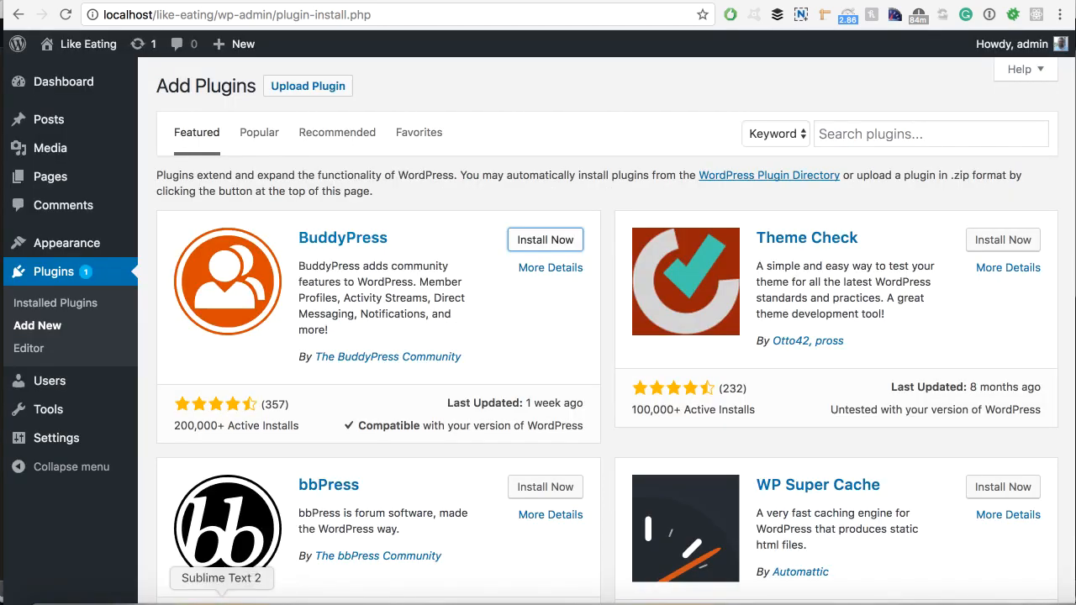
left_click(221, 597)
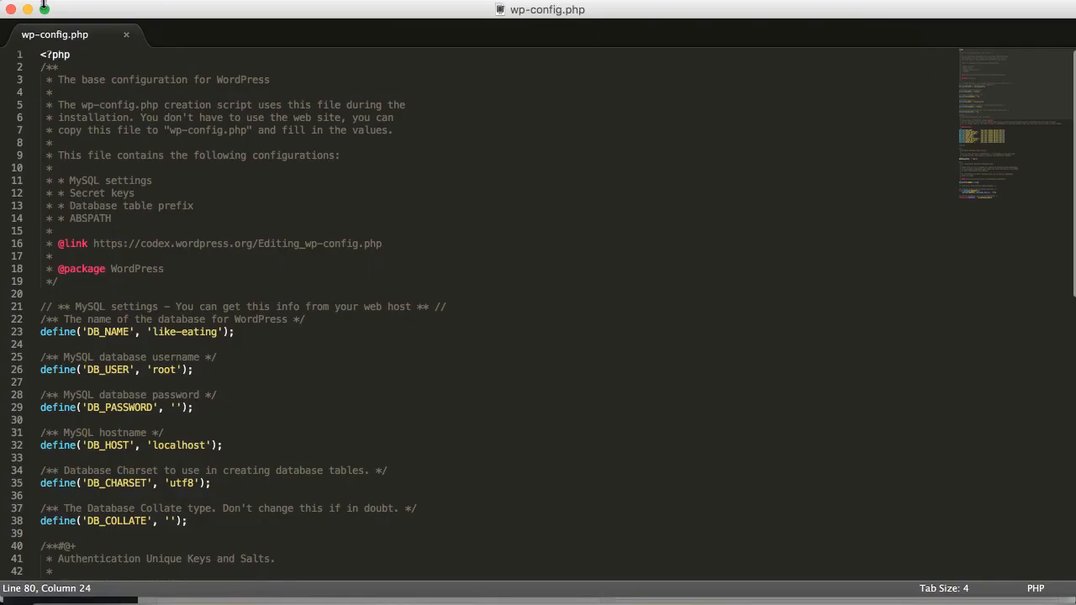
Copy the define('FS_METHOD','direct'); line from eddfordevelopers' wp-config.php.
left_click(10, 11)
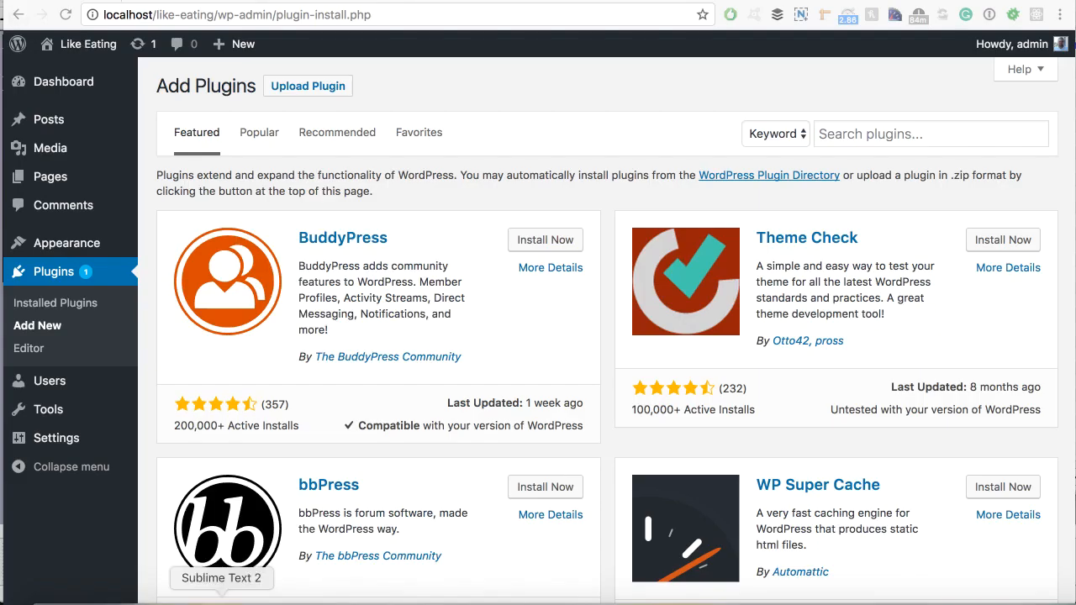
left_click(156, 1)
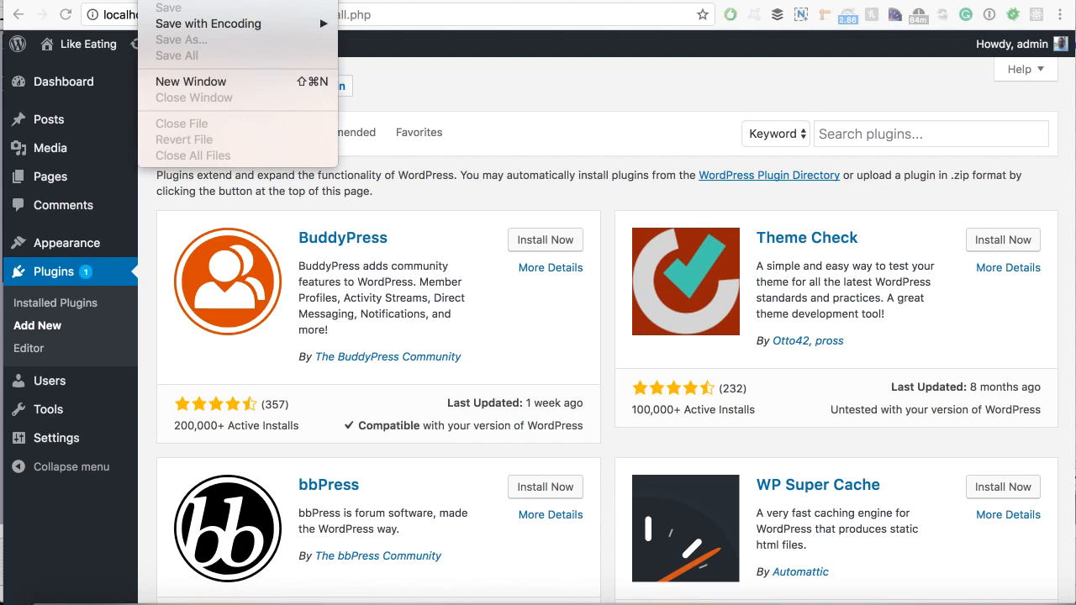
mouse_move(186, 1)
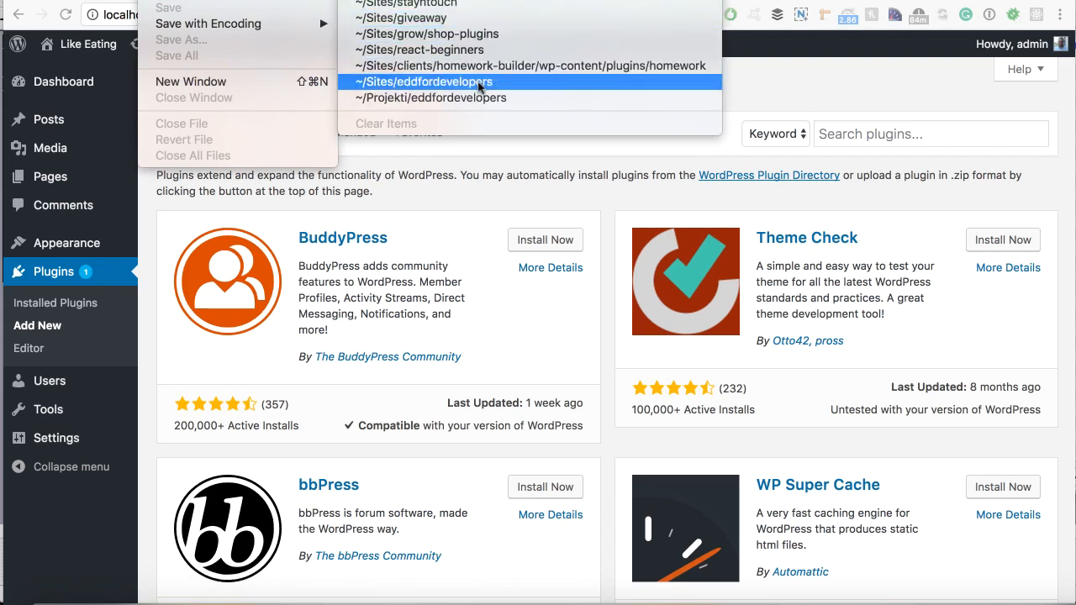
left_click(439, 83)
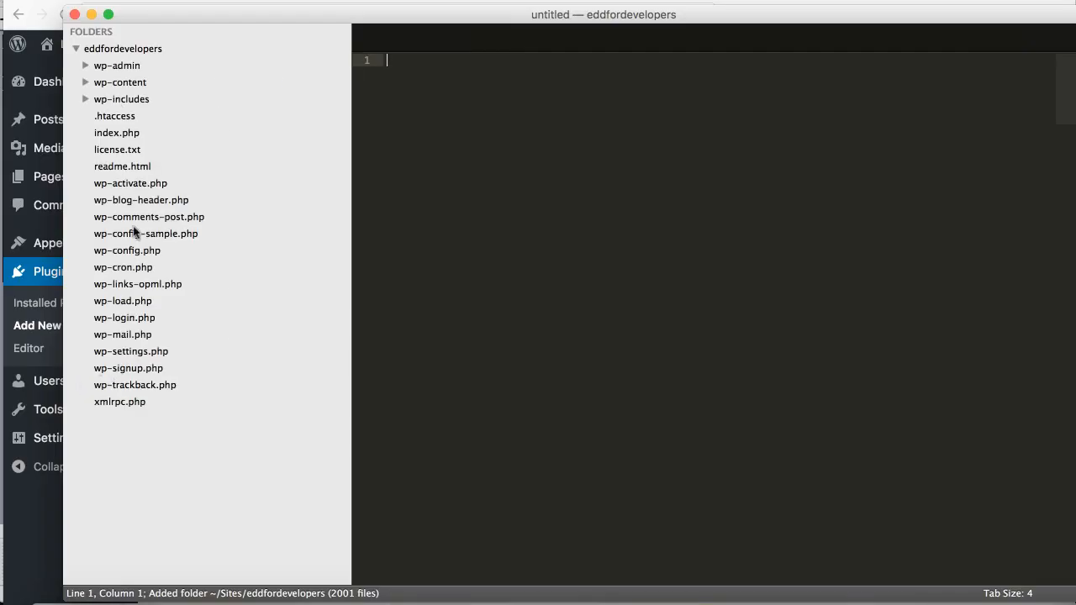
left_click(128, 250)
scroll(498, 406, "down", 10)
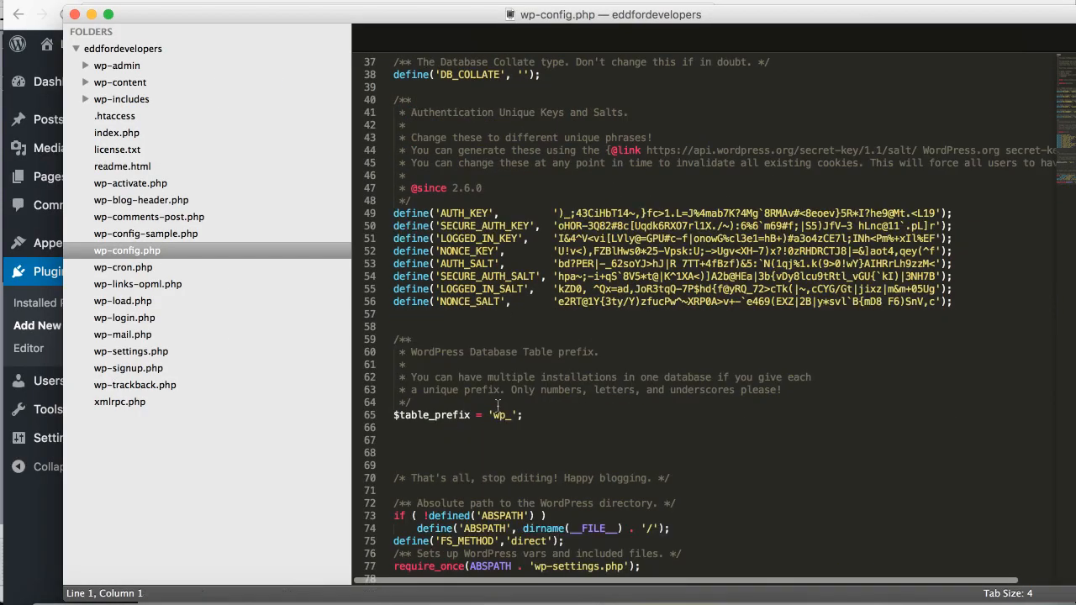
left_click_drag(565, 543, 396, 542)
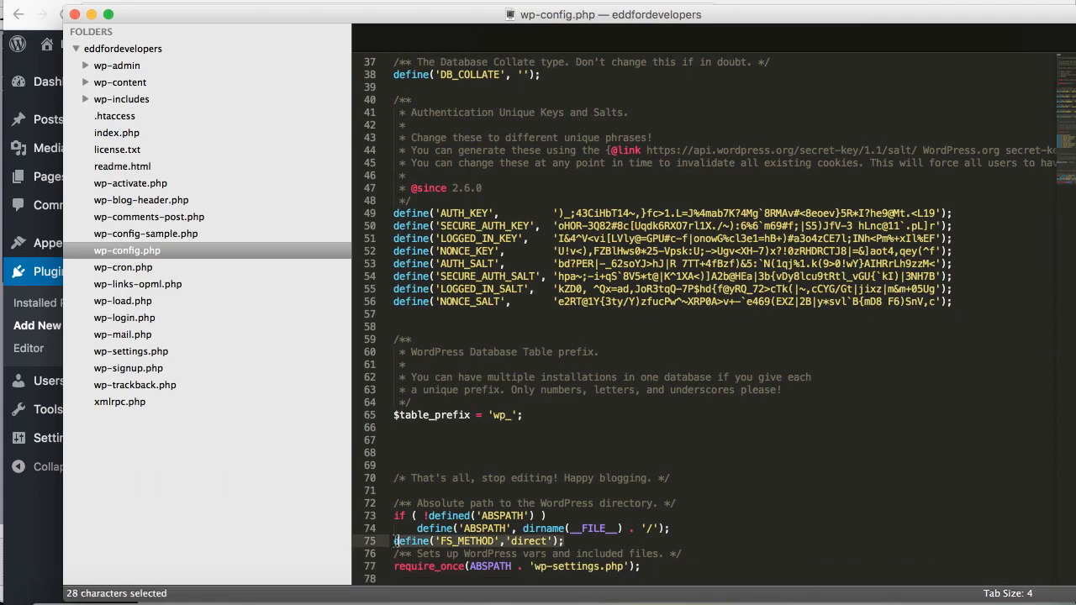
key("super+c")
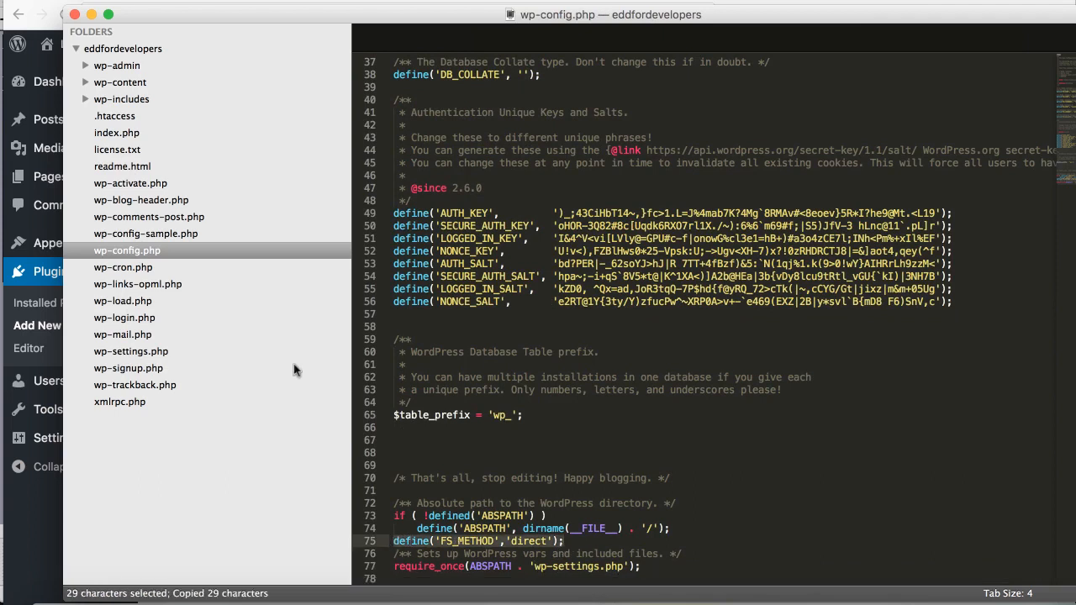
left_click(75, 15)
Paste the FS_METHOD line below WP_DEBUG in like-eating's wp-config.php and save.
left_click(51, 602)
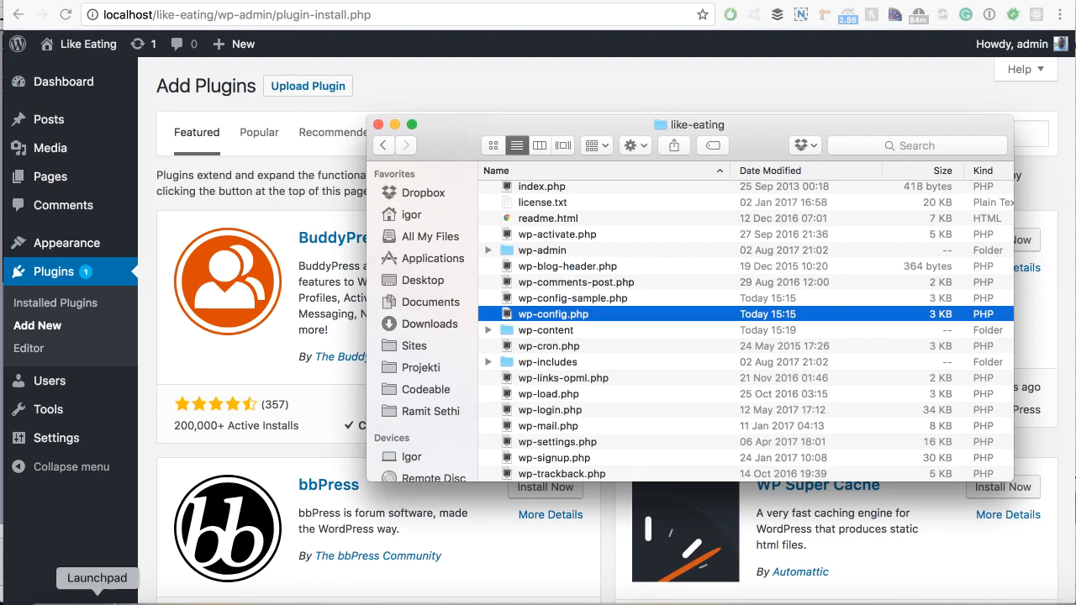
double_click(568, 316)
scroll(268, 368, "down", 10)
left_click(255, 467)
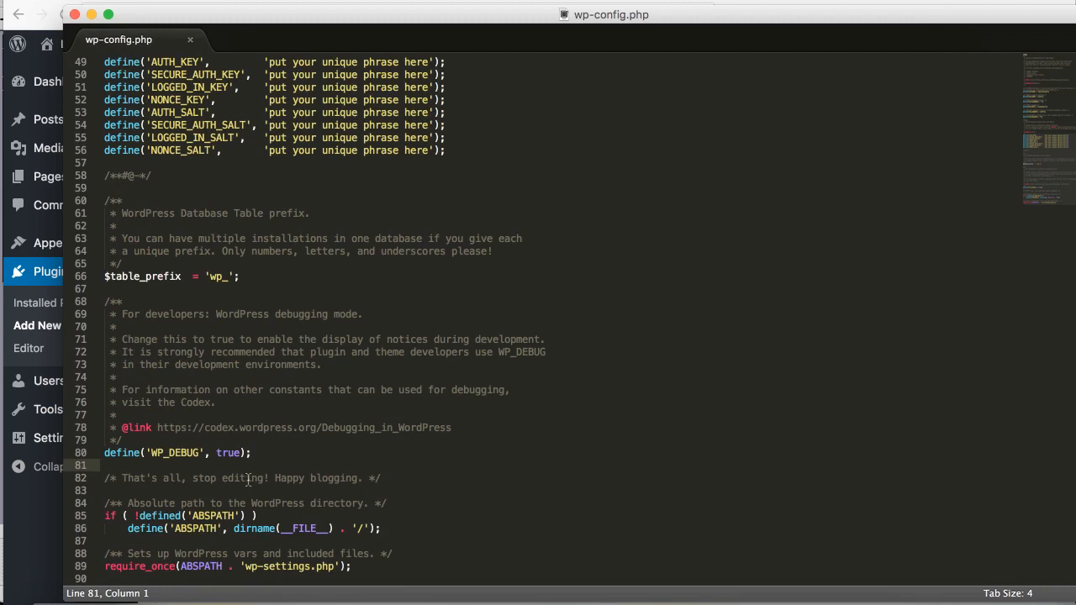
key("Return")
key("super+v")
key("Return")
key("super+s")
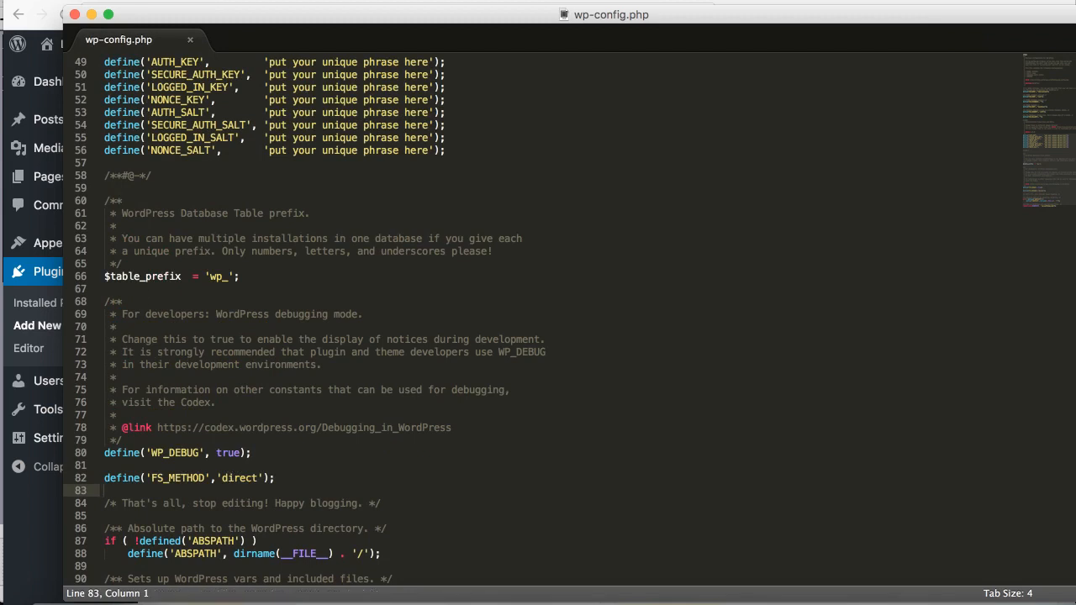
left_click(387, 3)
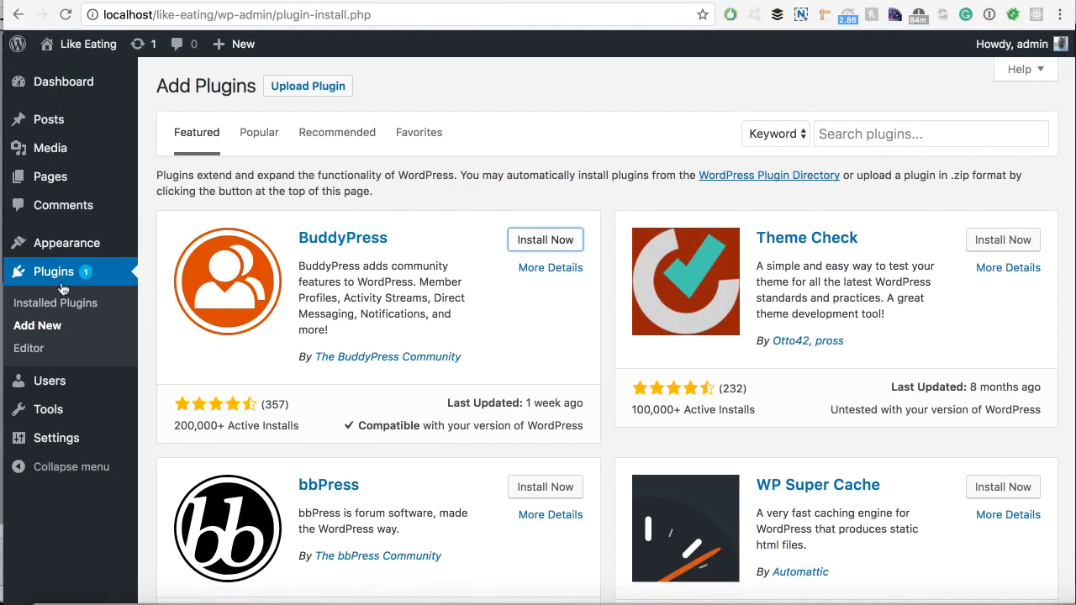
Install BuddyPress 2.9.0 without an FTP prompt and see it listed, inactive, among installed plugins.
left_click(43, 326)
left_click(42, 302)
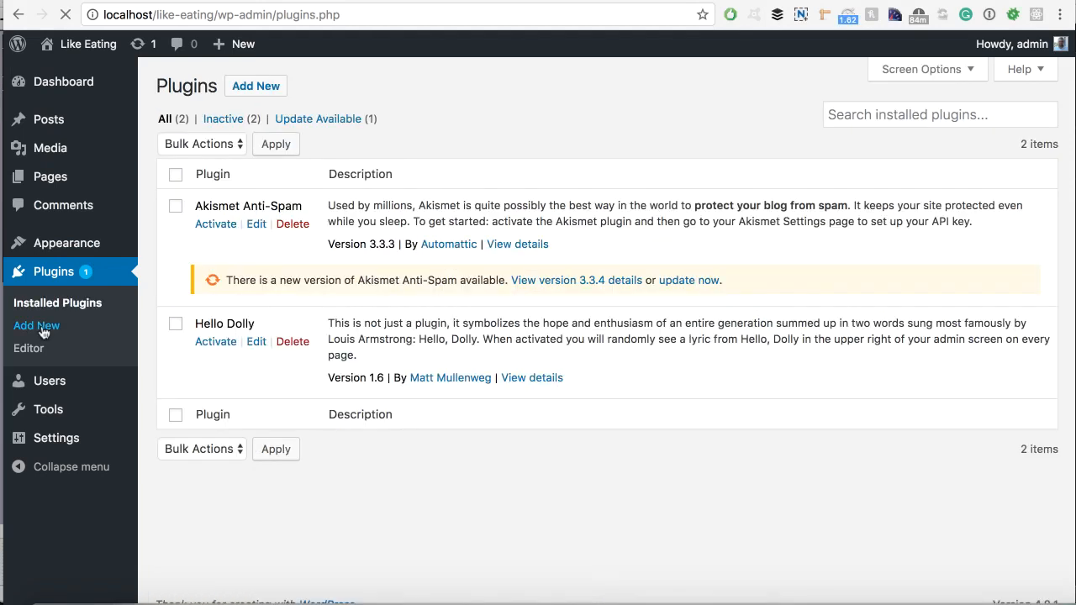
left_click(37, 326)
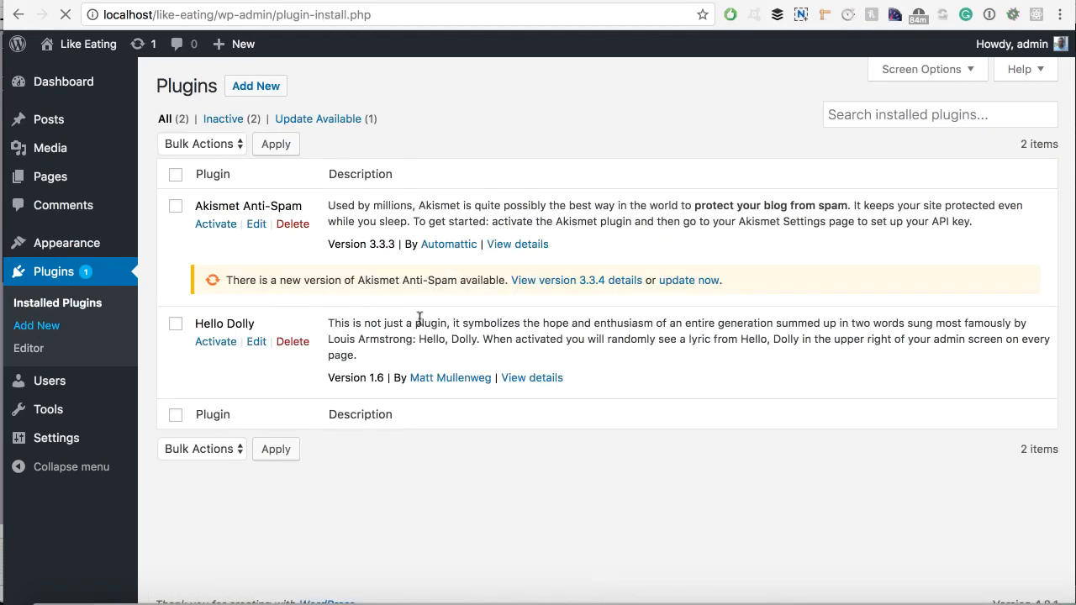
scroll(425, 328, "down", 5)
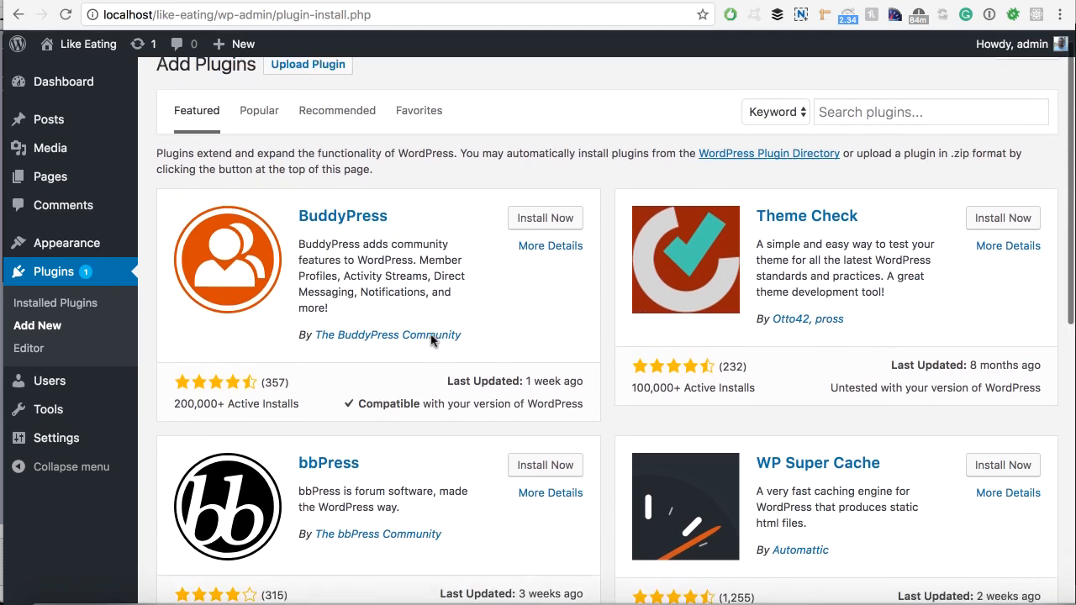
scroll(431, 340, "up", 4)
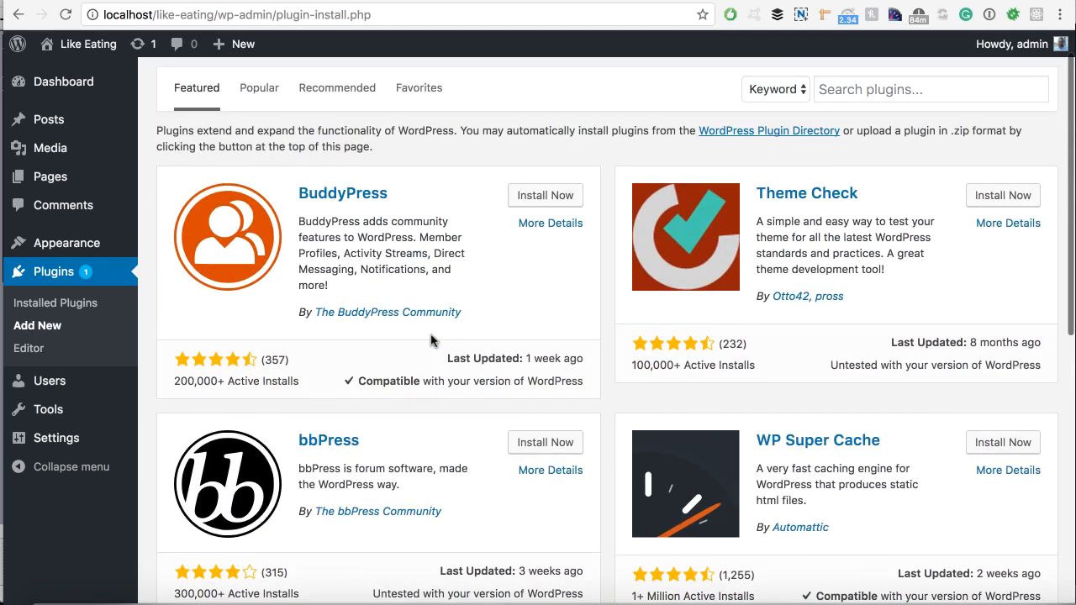
left_click(522, 198)
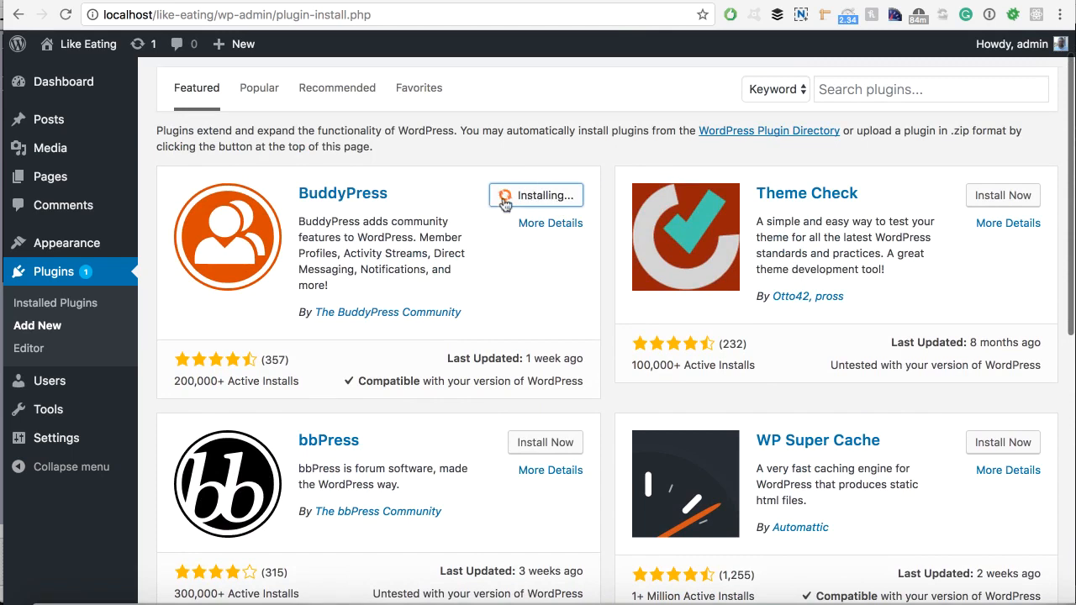
scroll(446, 243, "up", 1)
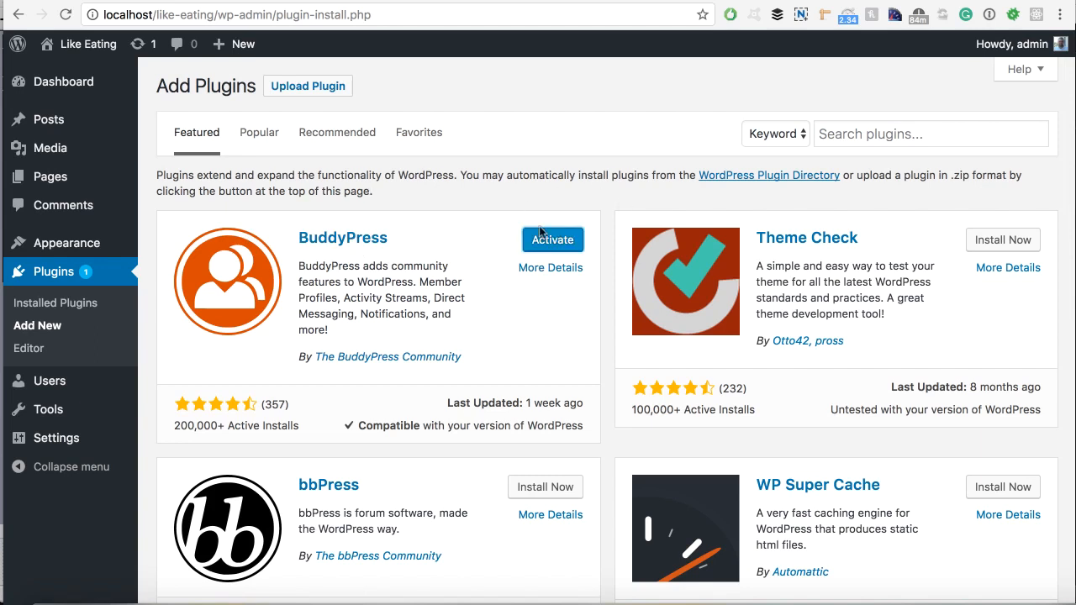
left_click(67, 303)
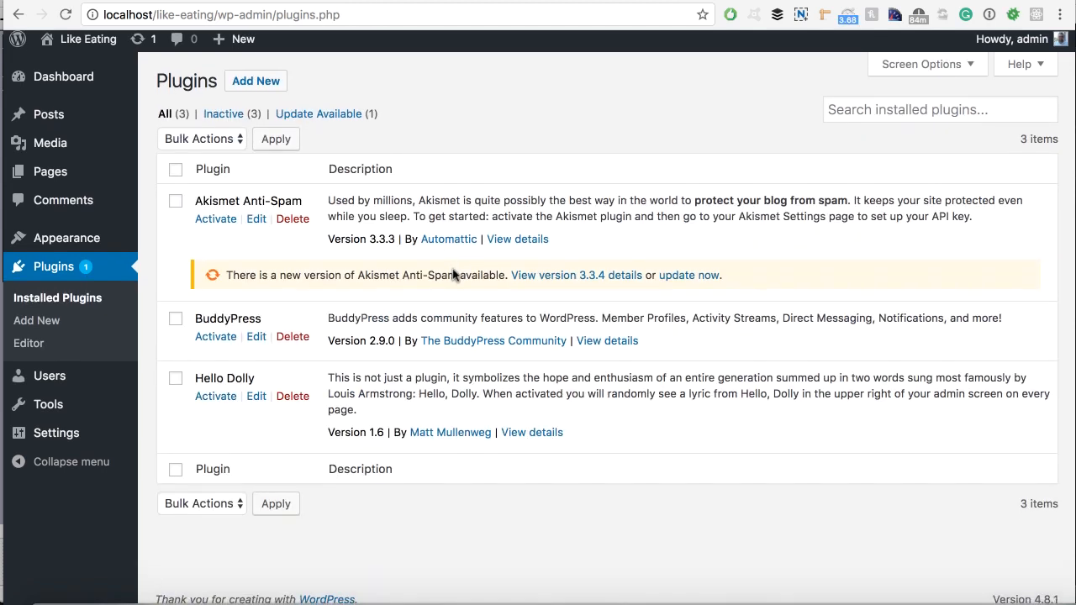
Delete the BuddyPress plugin, confirming removal of the plugin and its data.
left_click(296, 349)
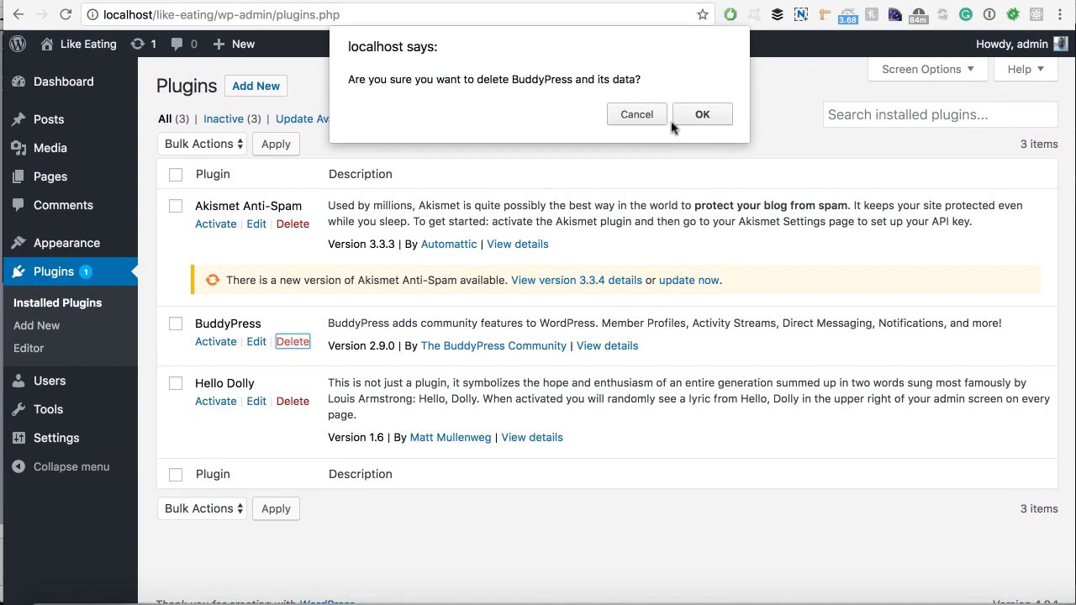
left_click(699, 113)
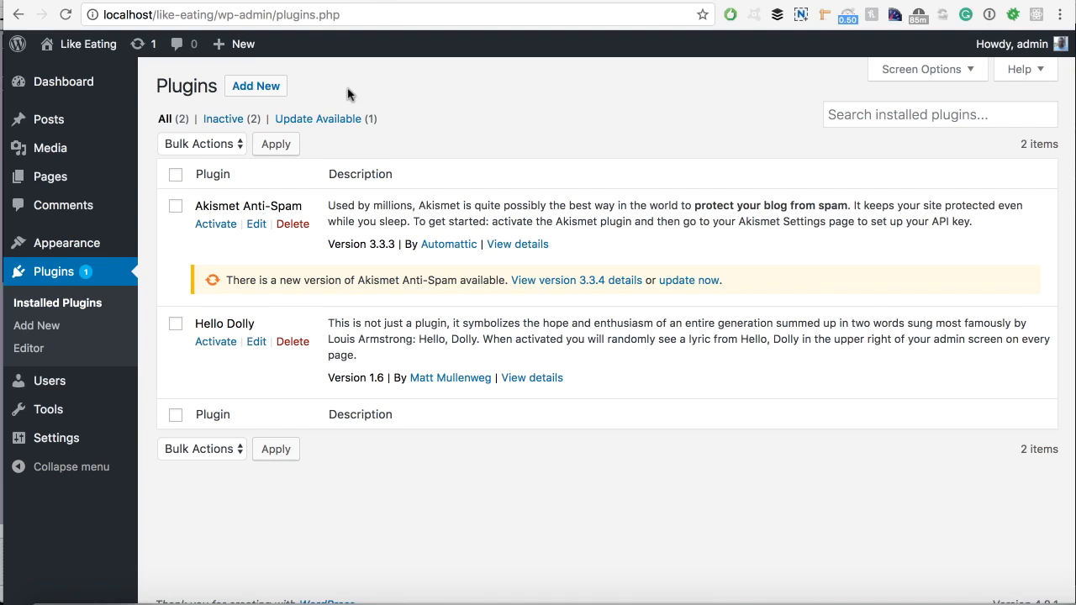
From the Dashboard, visit the Like Eating front page and scroll through the header and Hello world! post.
left_click(72, 84)
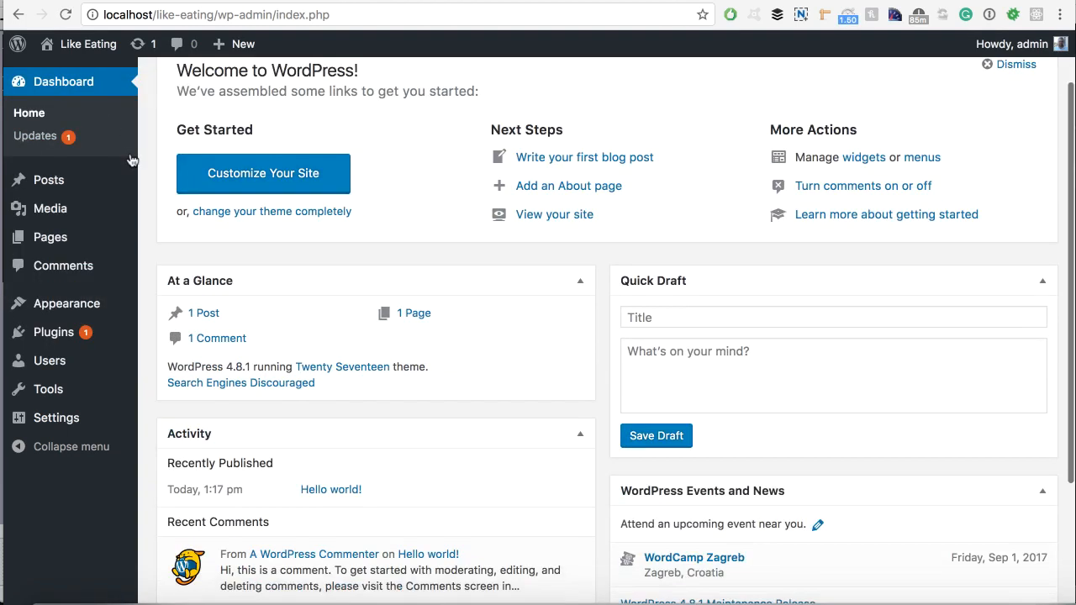
left_click(93, 48)
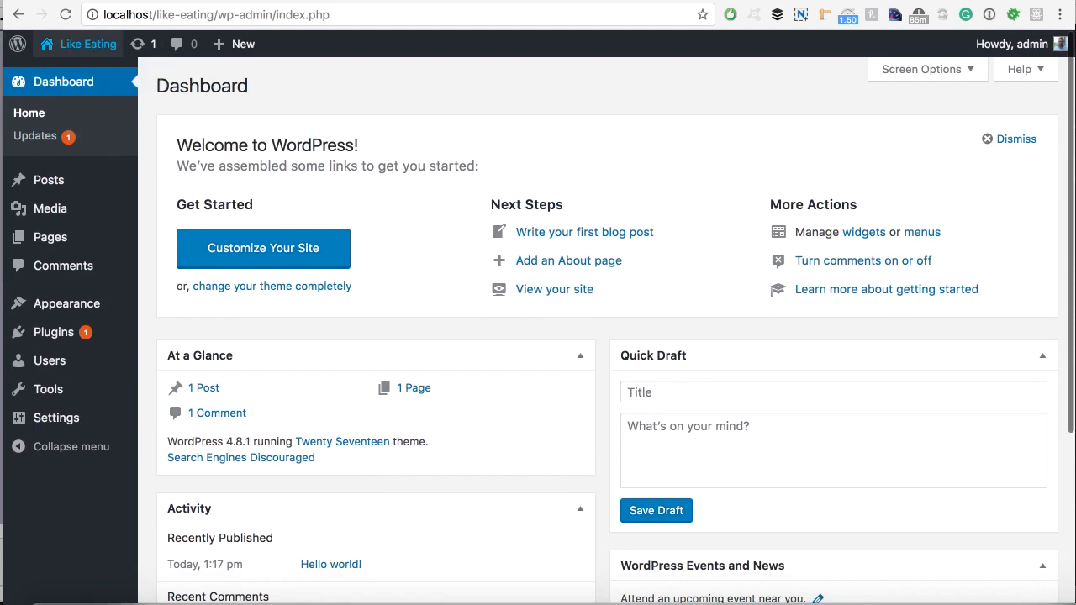
scroll(475, 252, "down", 15)
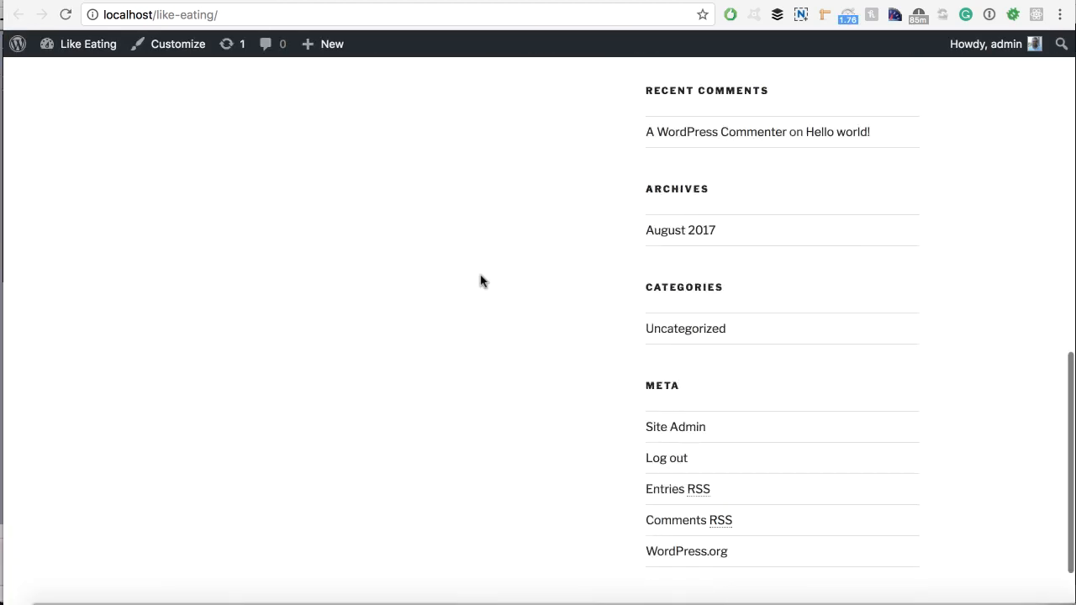
scroll(480, 275, "up", 15)
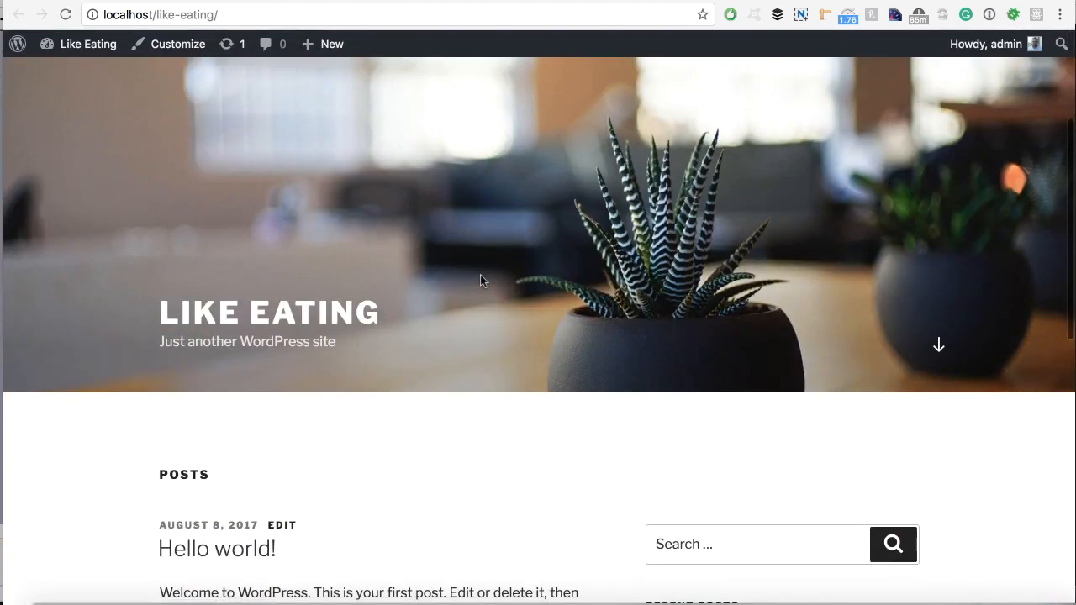